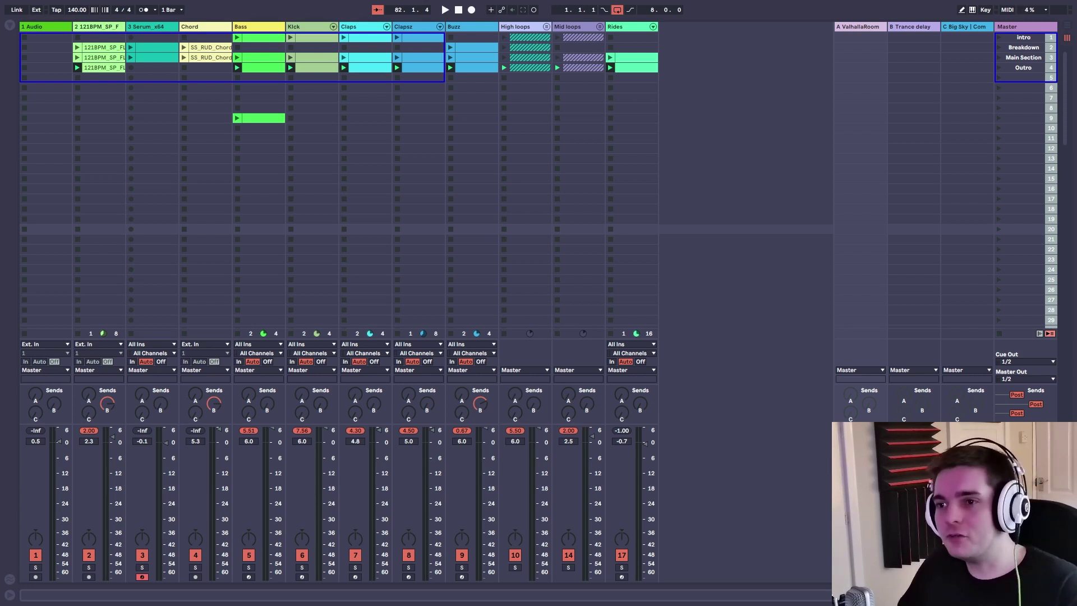
Look over the session's tracks, selecting Rides, Clapsz, Claps, Kick, Bass, Chord and Audio in turn, and highlight the clip grid from Serum_x64 to Rides.
left_click(76, 258)
left_click(622, 27)
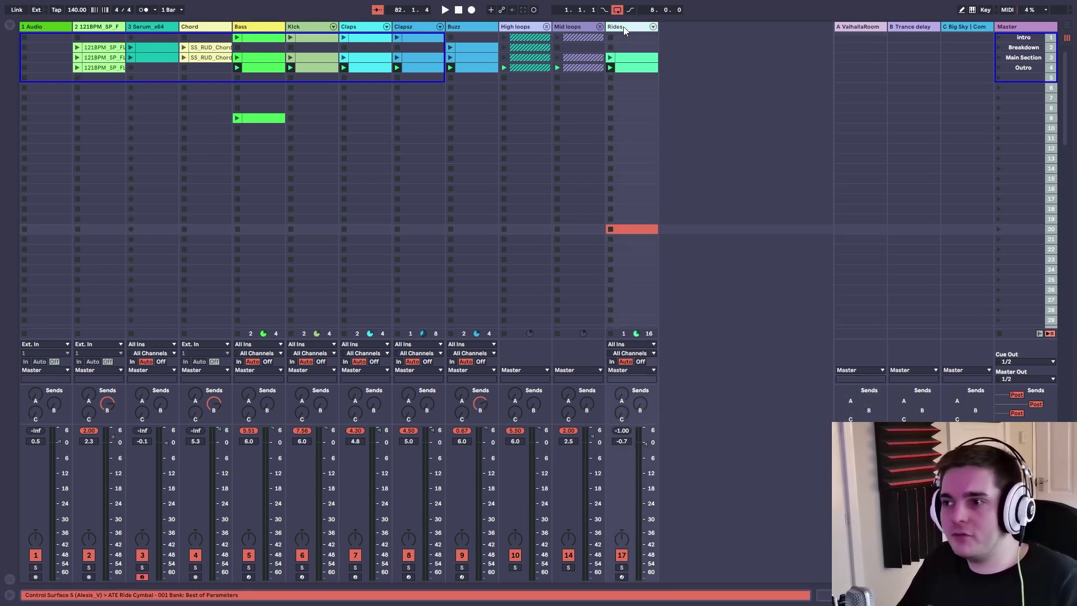
left_click(418, 25)
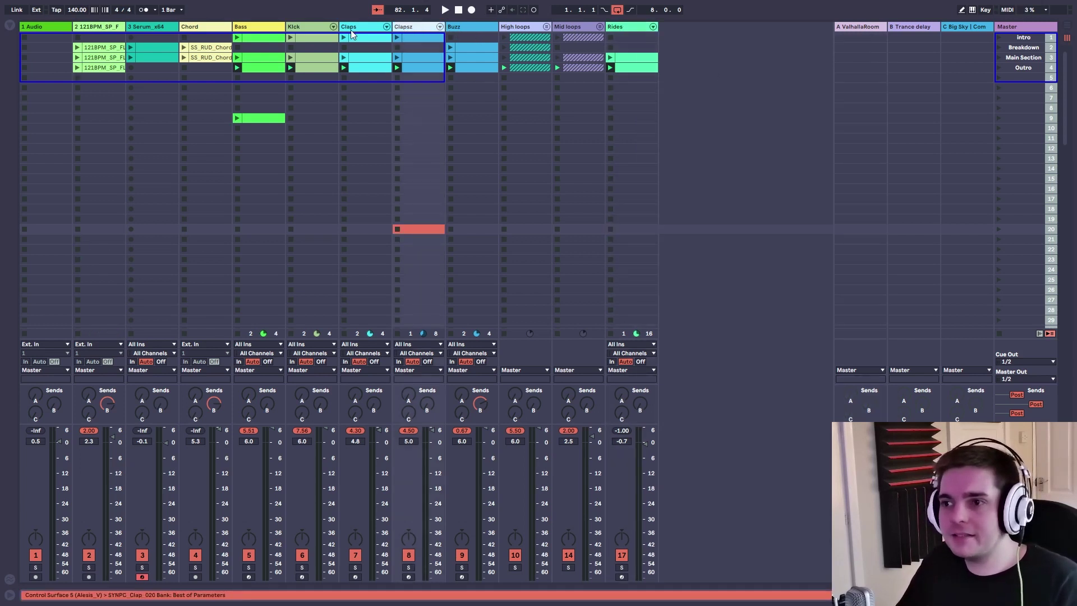
left_click(351, 29)
left_click(298, 28)
left_click(248, 26)
left_click(194, 25)
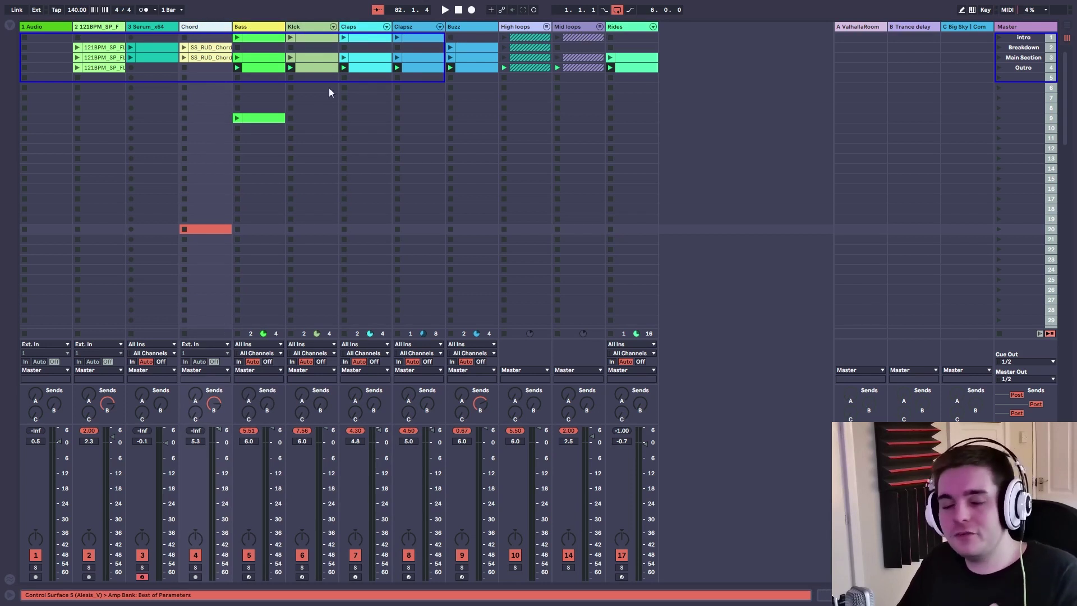
left_click(41, 29)
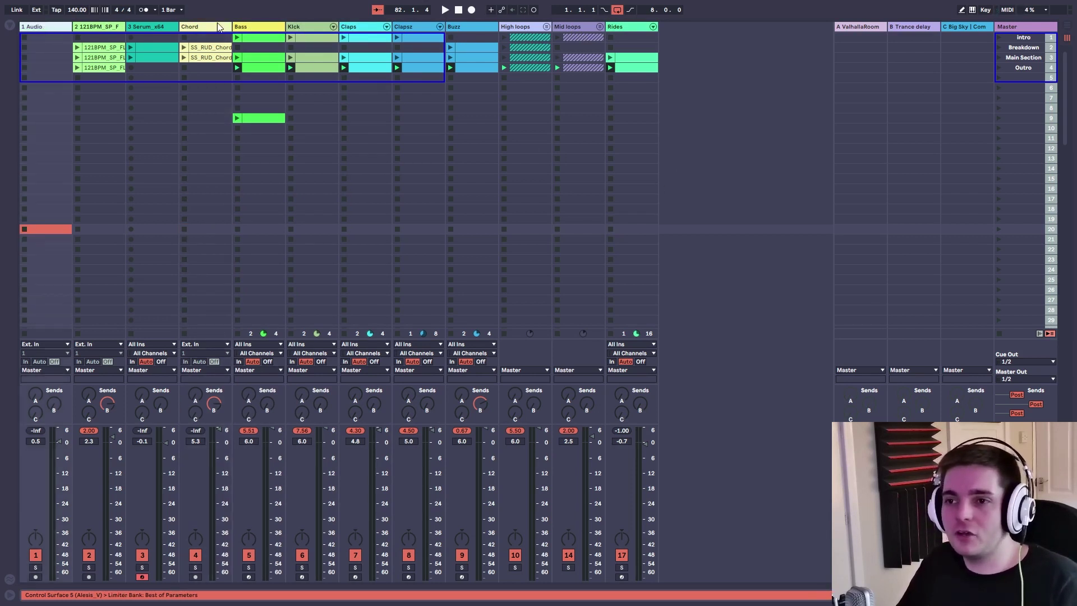
left_click(217, 26)
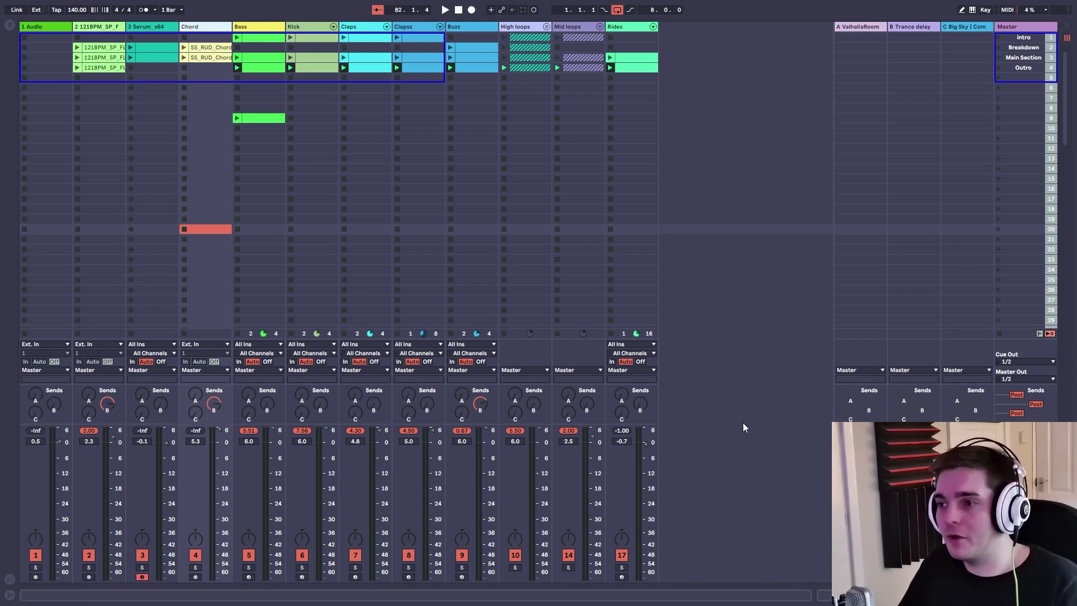
left_click_drag(142, 233, 639, 32)
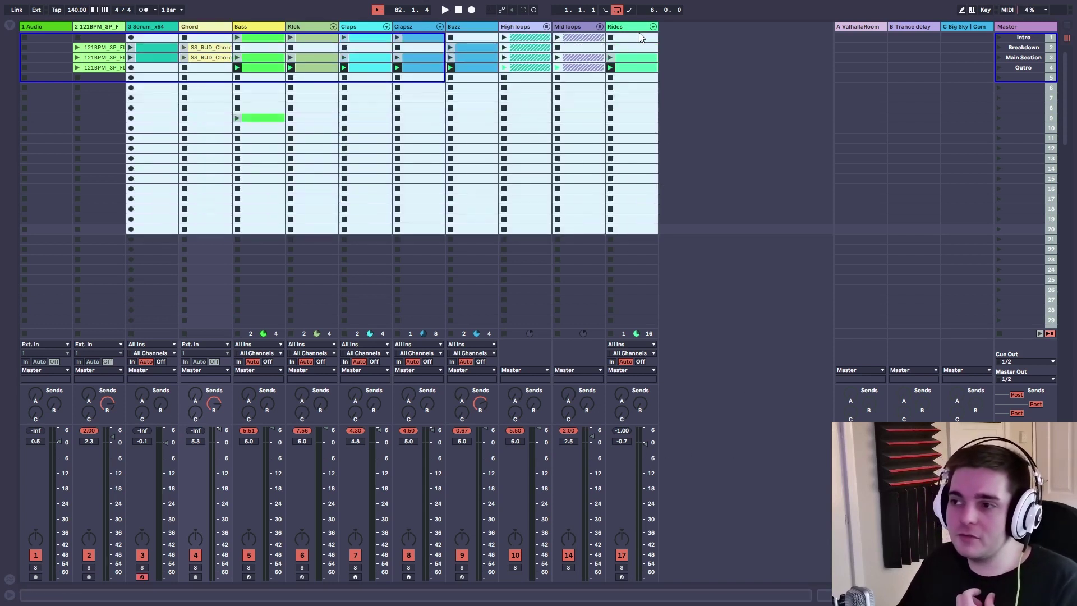
left_click(415, 229)
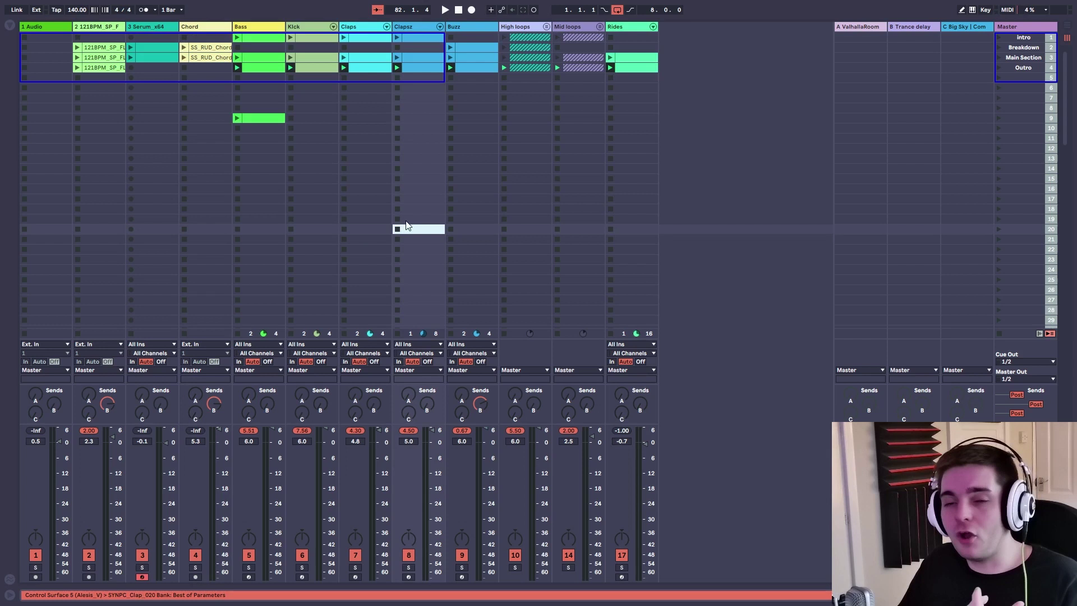
Stop the Bass track's running clip and examine the note pattern of its Intro clip.
left_click(254, 58)
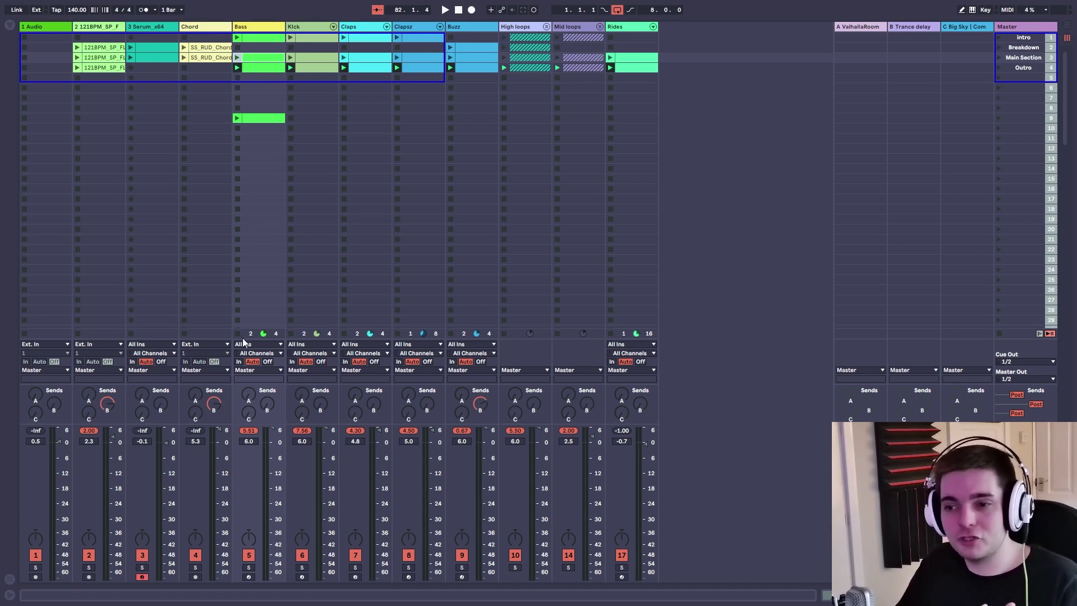
left_click(237, 158)
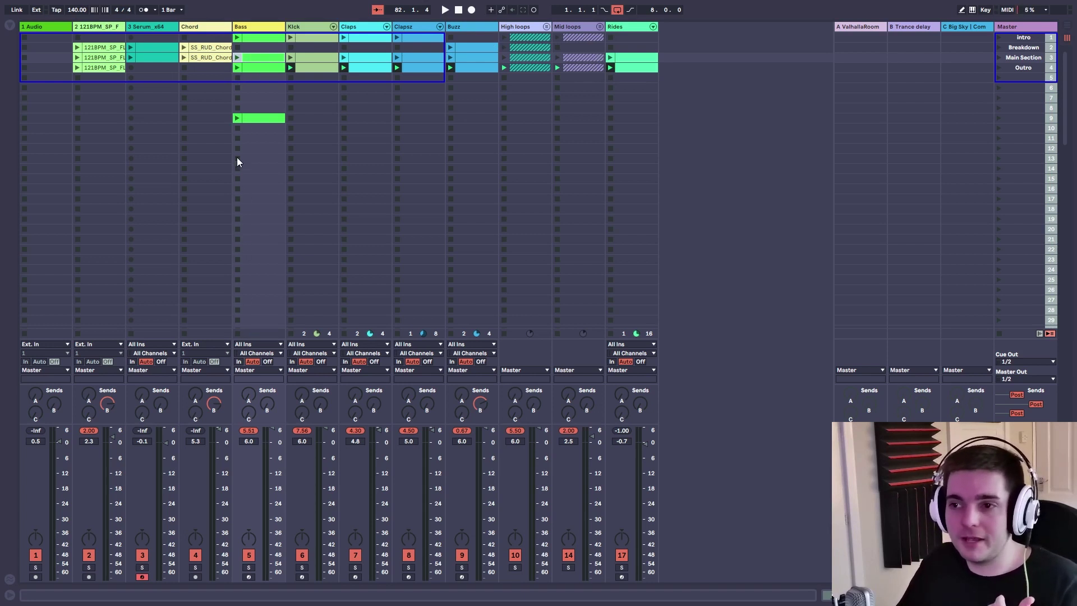
double_click(261, 37)
left_click_drag(384, 429, 469, 495)
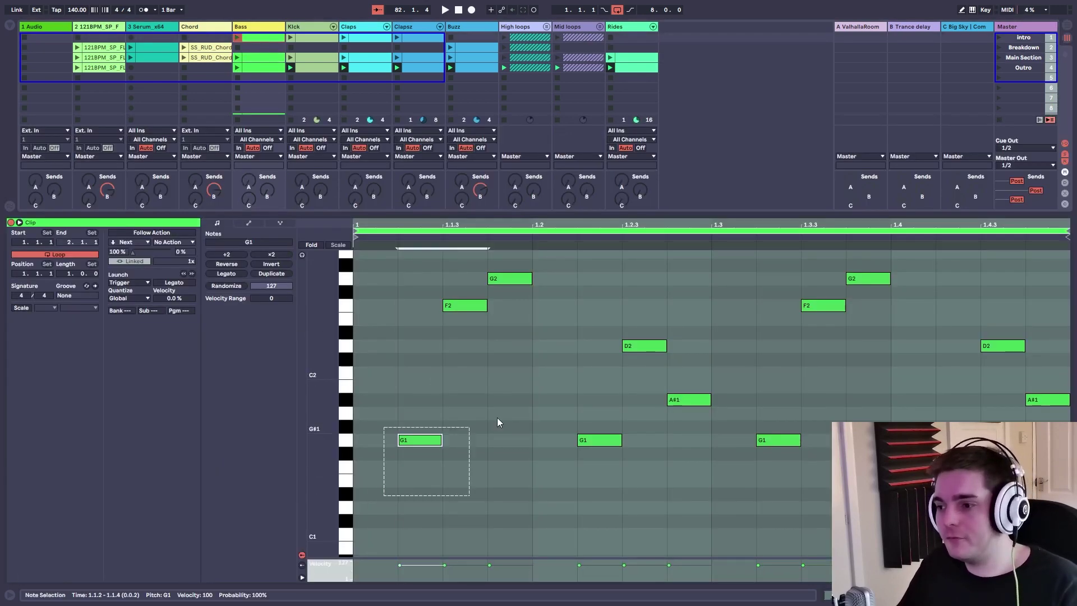
key("ctrl+a")
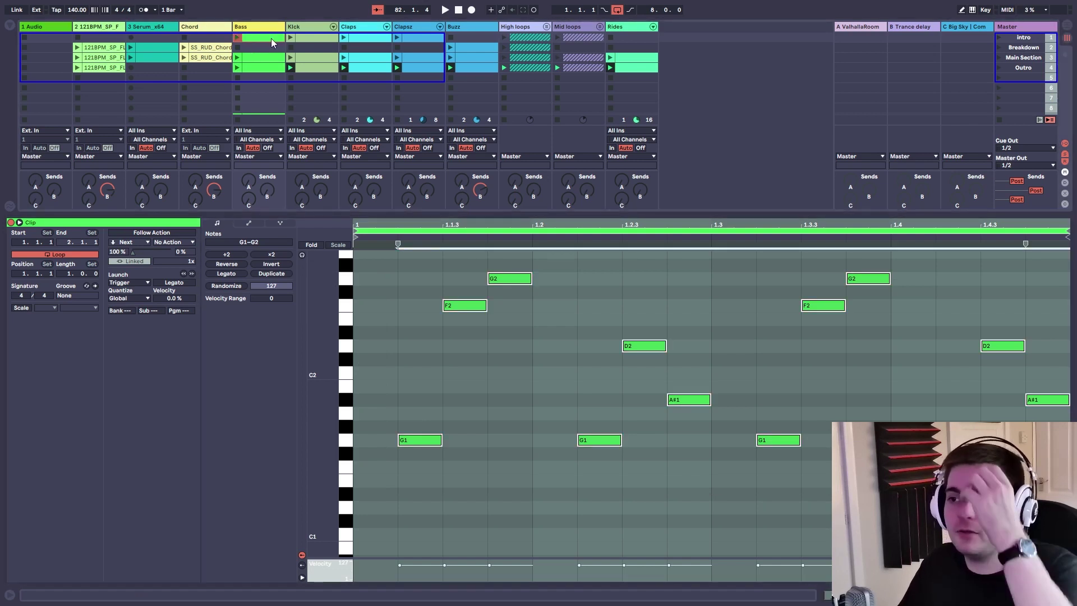
left_click_drag(386, 501, 830, 352)
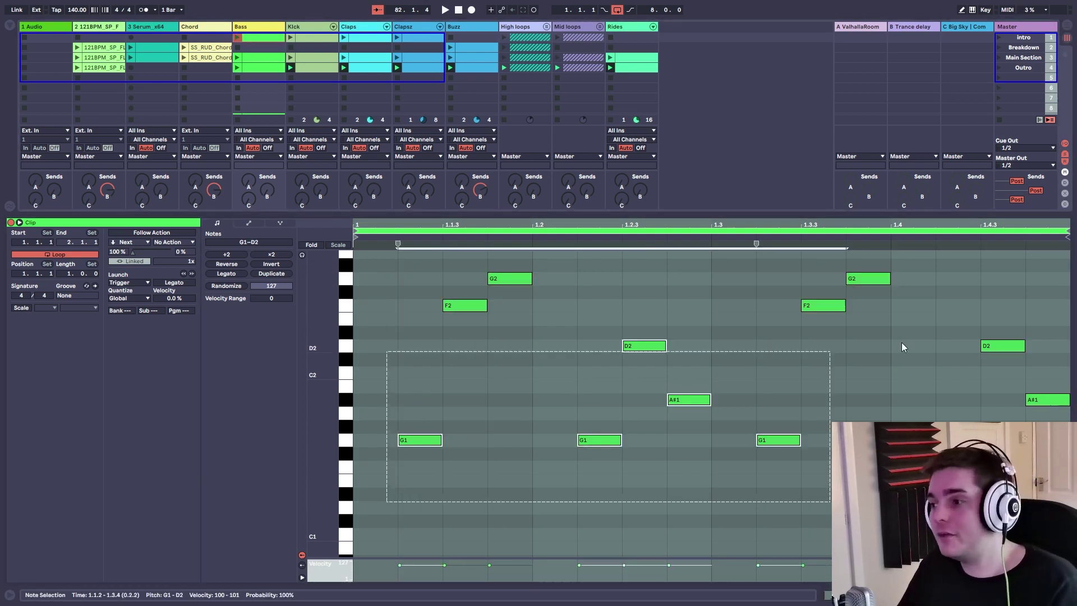
key("ctrl+a")
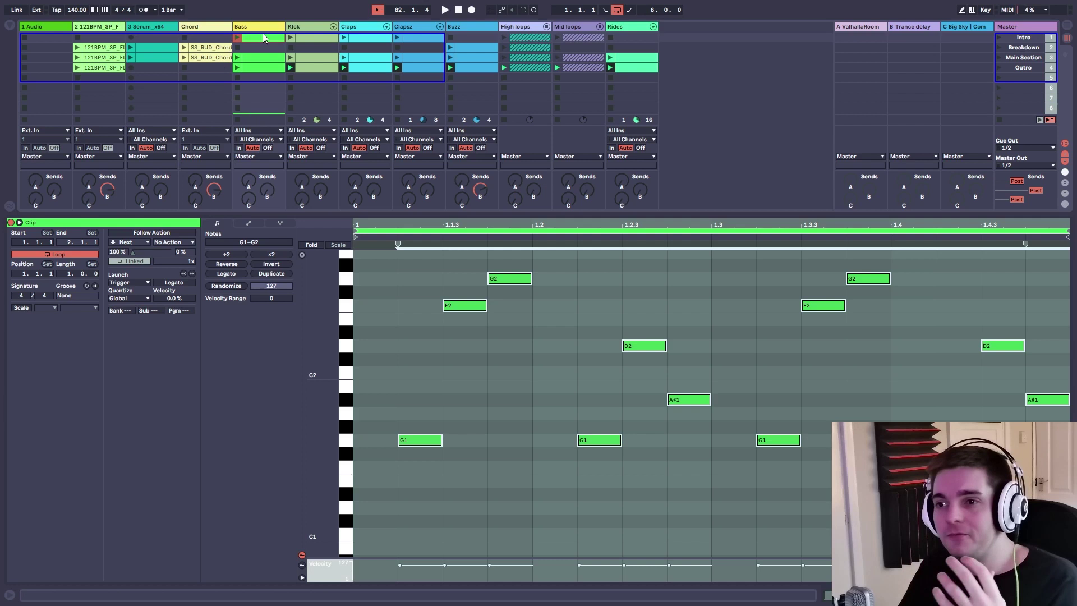
Examine the notes in the Intro clips of the Kick, Claps and Clapsz tracks, and hide the clip details.
left_click(314, 38)
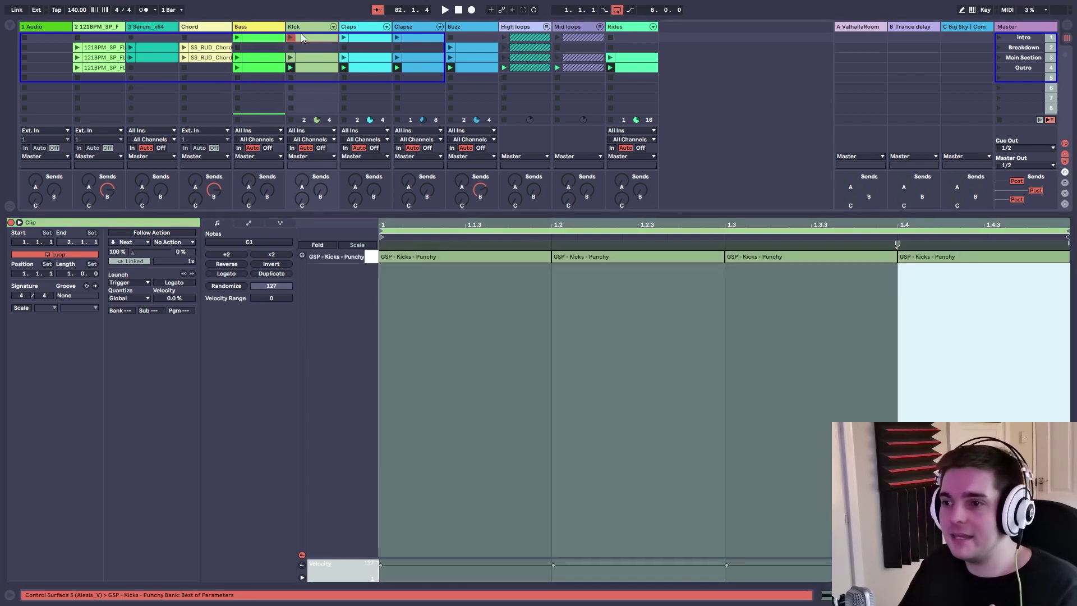
left_click(366, 37)
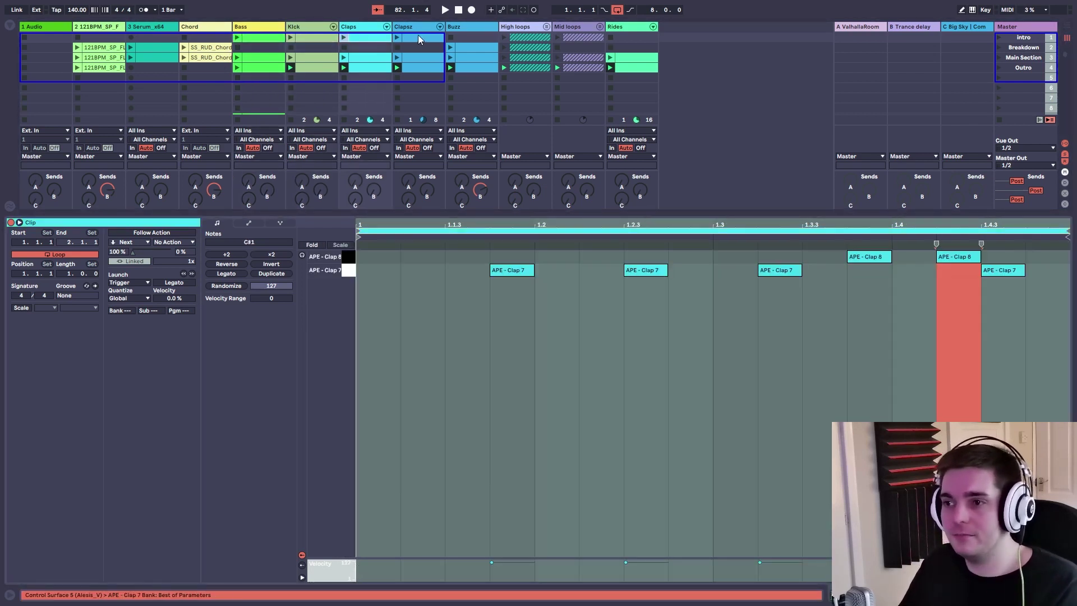
left_click(418, 37)
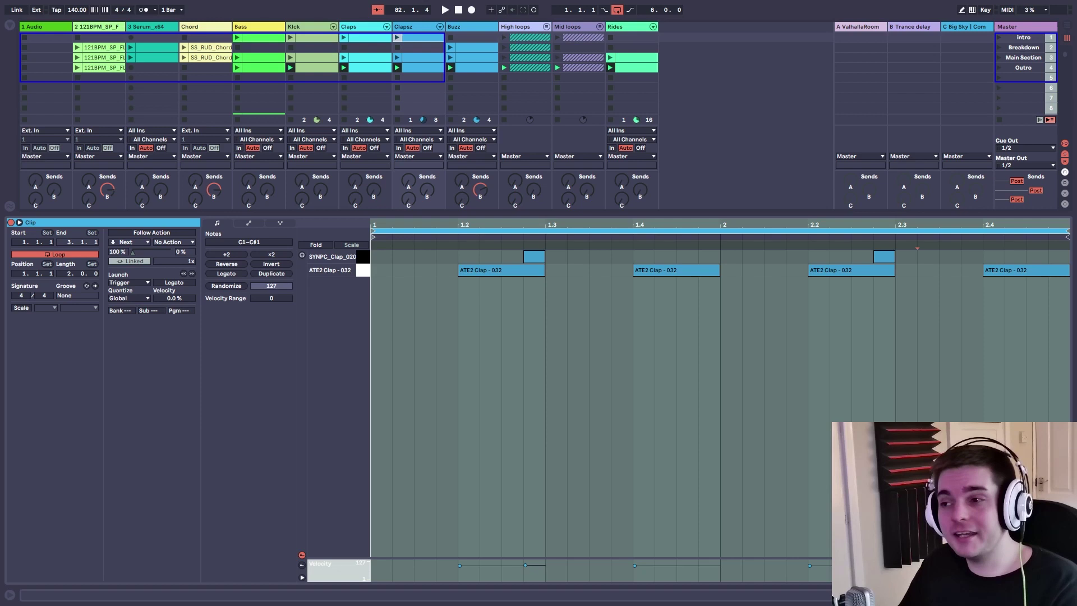
key("ctrl+alt+l")
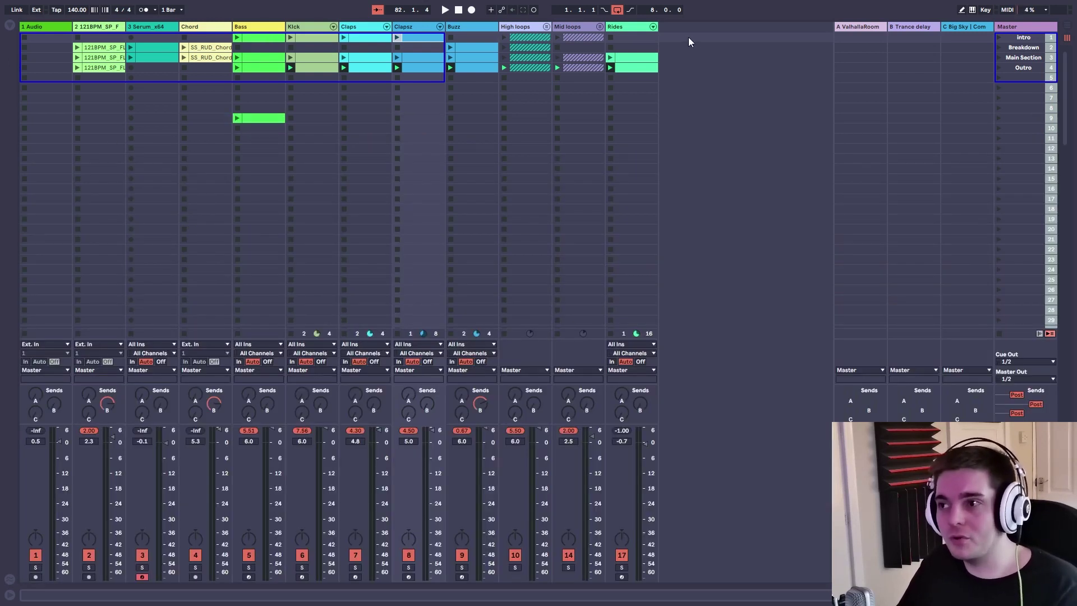
Go through the Intro, Breakdown, Main Section and Outro scenes, and reselect the Intro scene.
left_click(1028, 41)
left_click(1029, 49)
left_click(1028, 58)
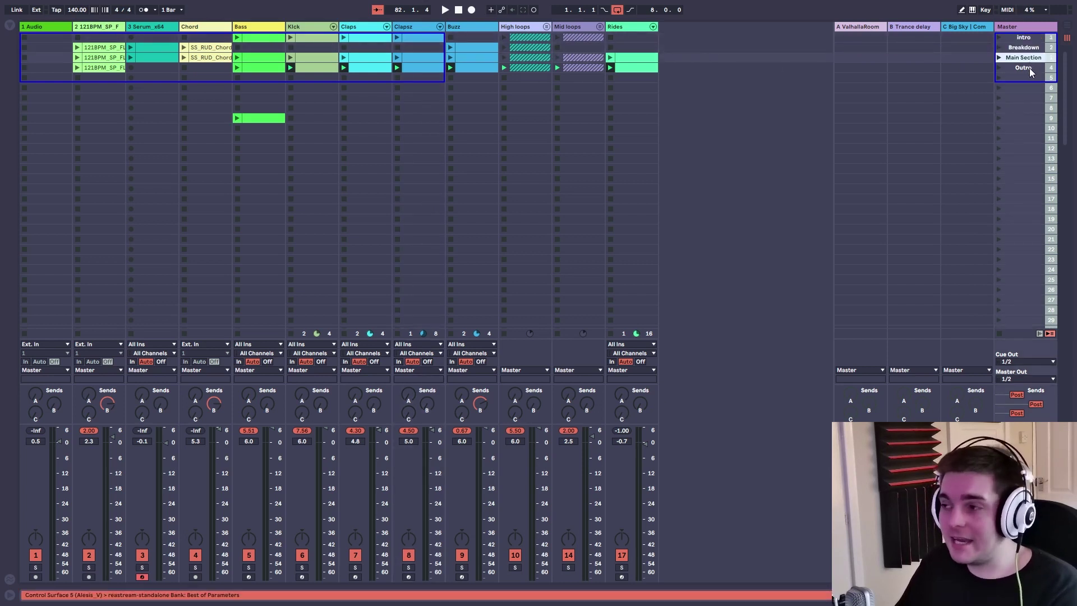
left_click(1028, 69)
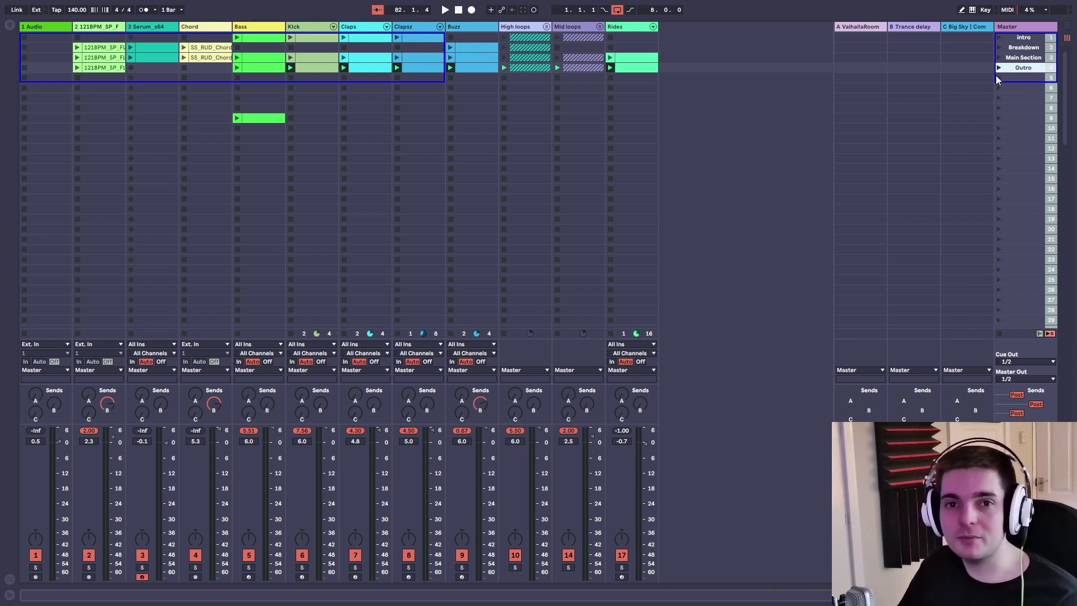
left_click(1029, 37)
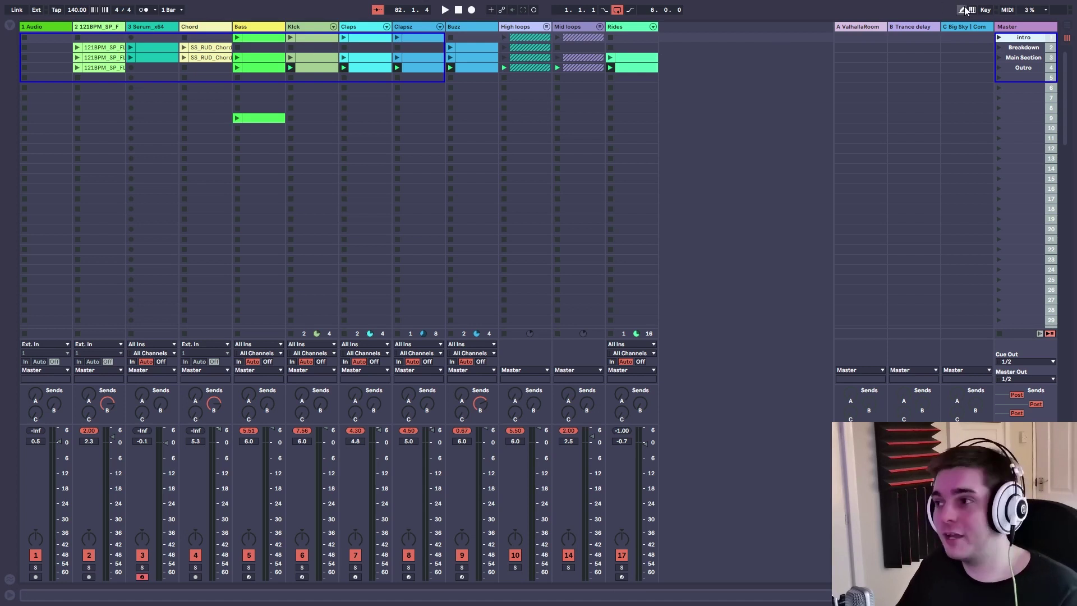
Audition the song sections by launching the Intro, Main Section and Outro scenes one after another.
left_click(998, 38)
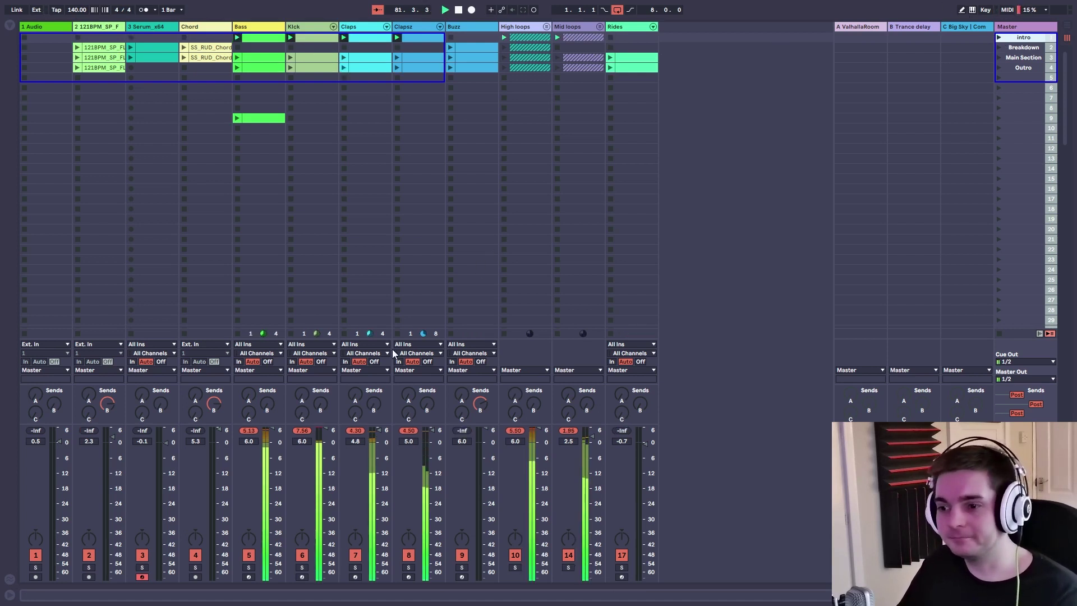
left_click(999, 57)
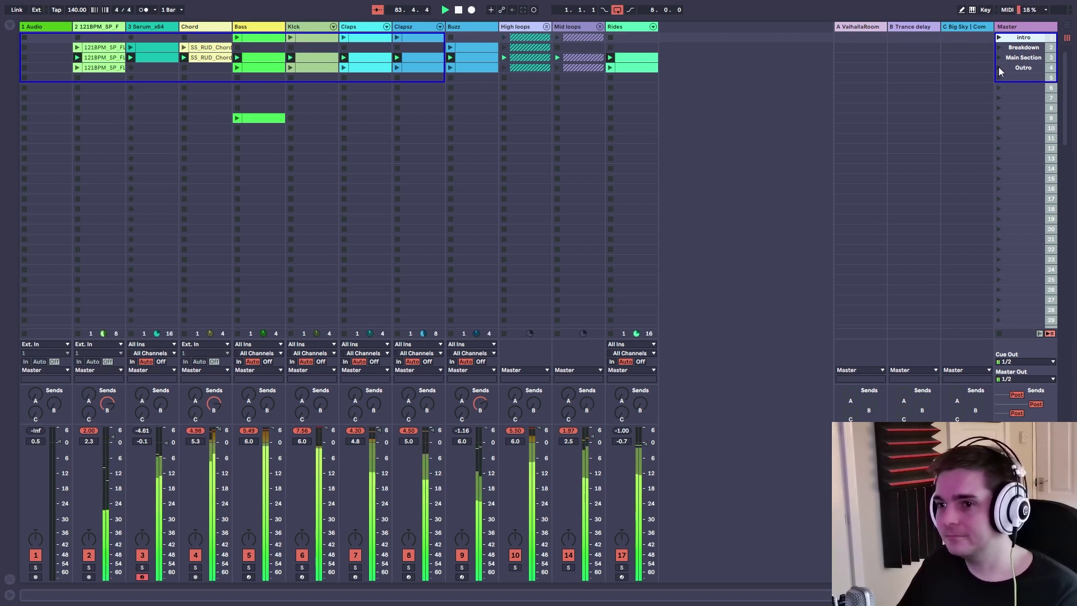
left_click(999, 68)
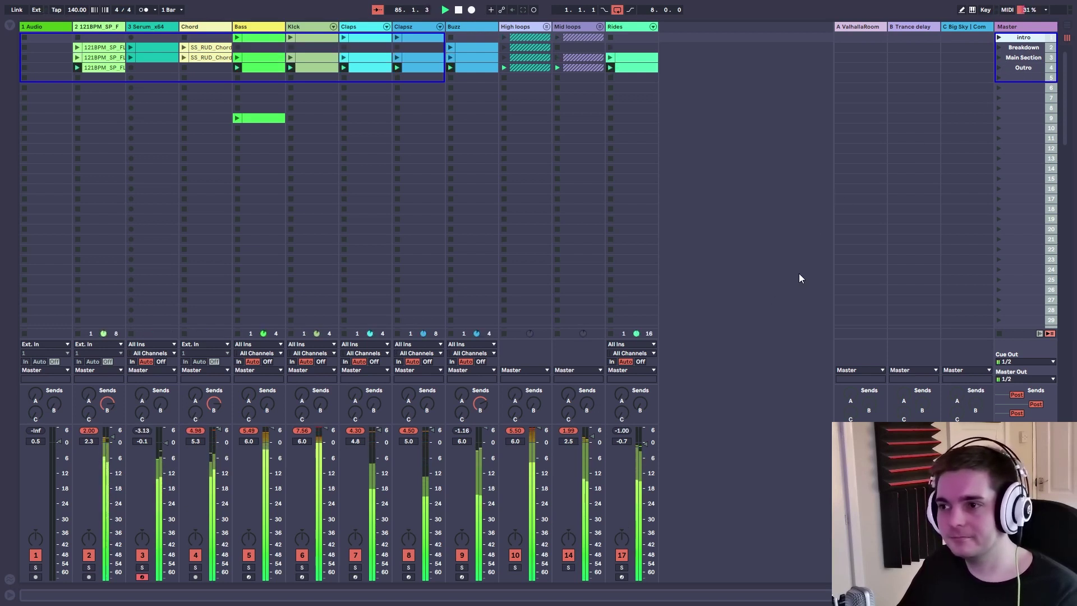
left_click(999, 333)
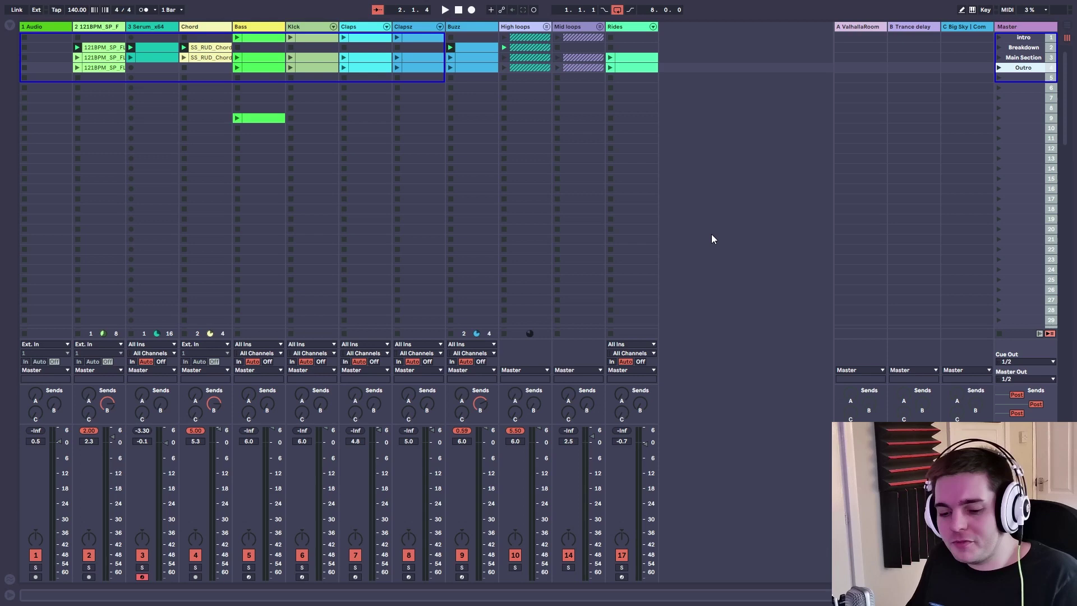
Mark example stretches at bars 9–19, 29–41 and 51–61 on the Audio track in Arrangement View, and return to Session View.
key("Tab")
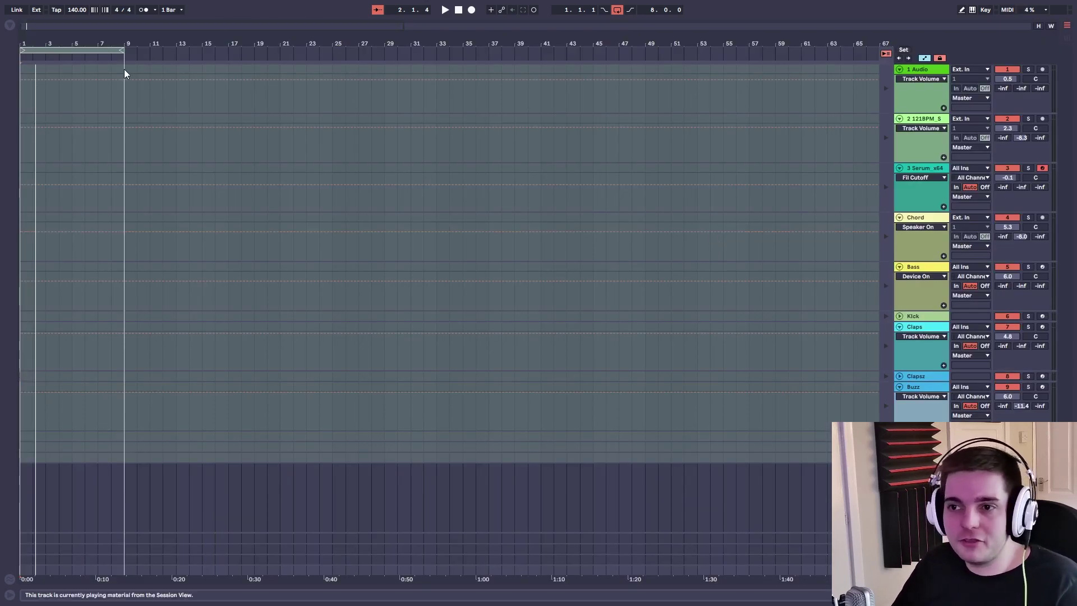
left_click_drag(124, 69, 251, 71)
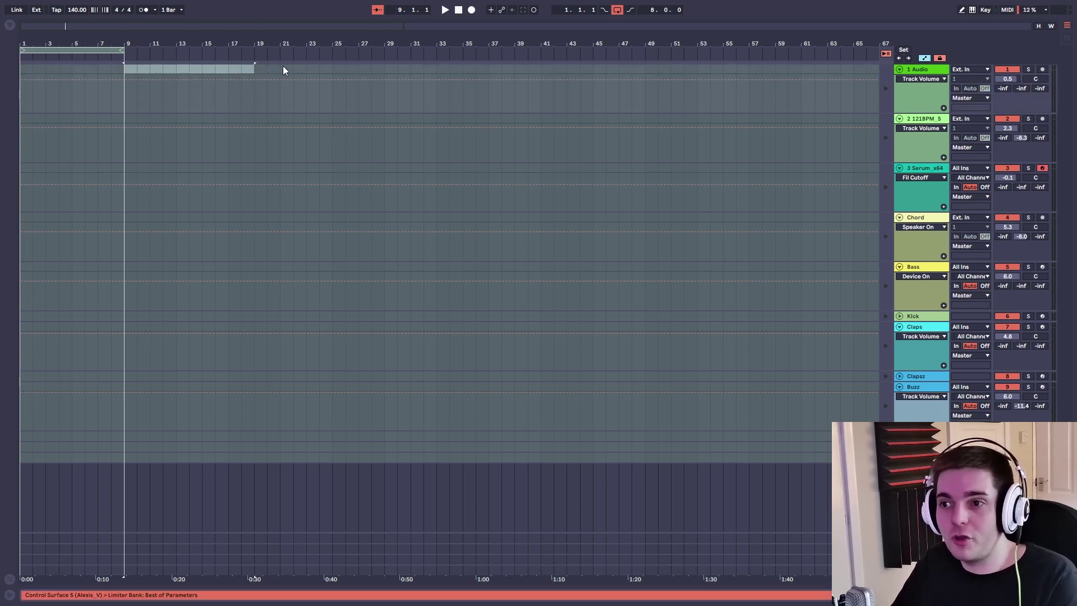
left_click_drag(387, 70, 541, 70)
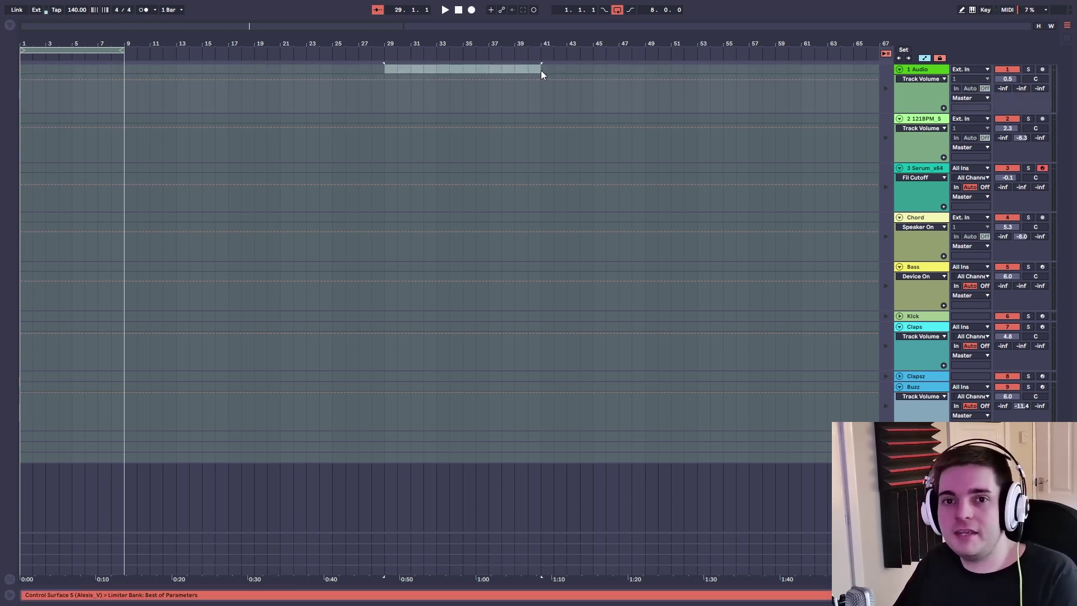
left_click_drag(670, 68, 806, 63)
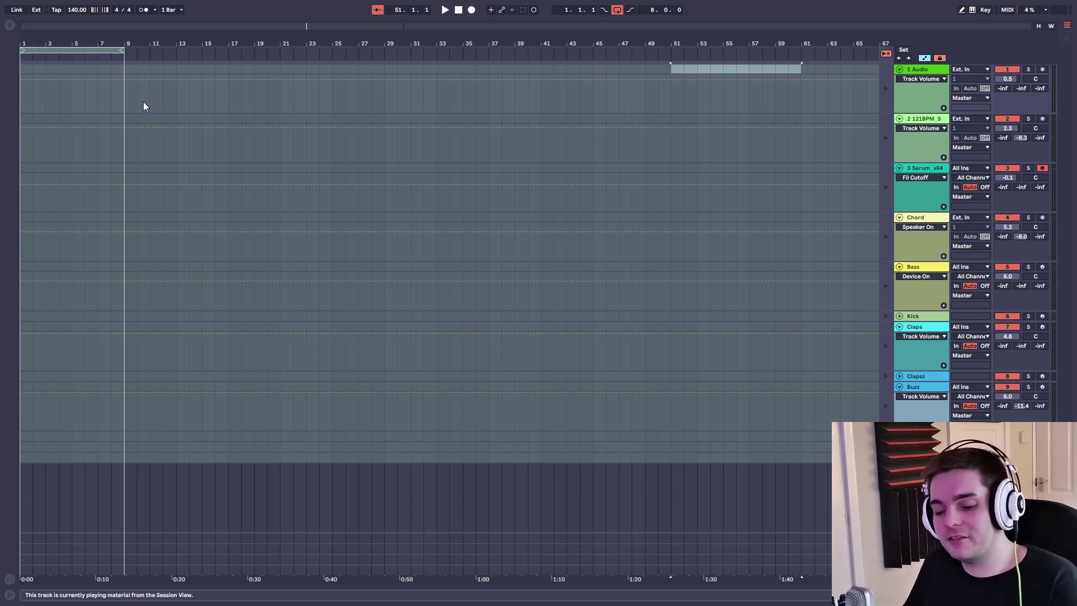
key("Tab")
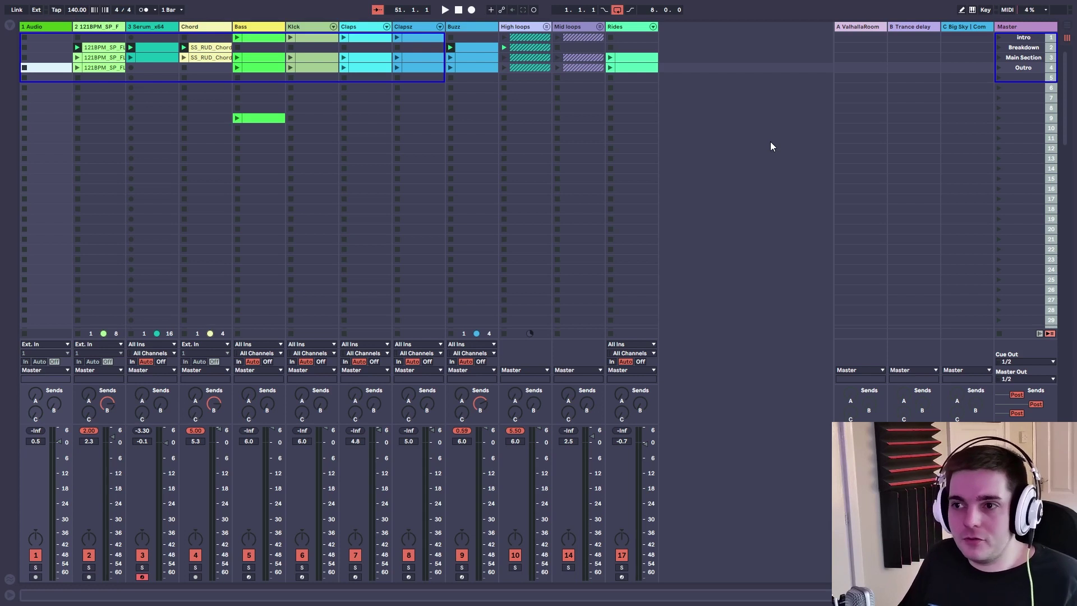
Launch the Main Section scene and stop only the Kick track's clip while the scene plays.
left_click(1014, 58)
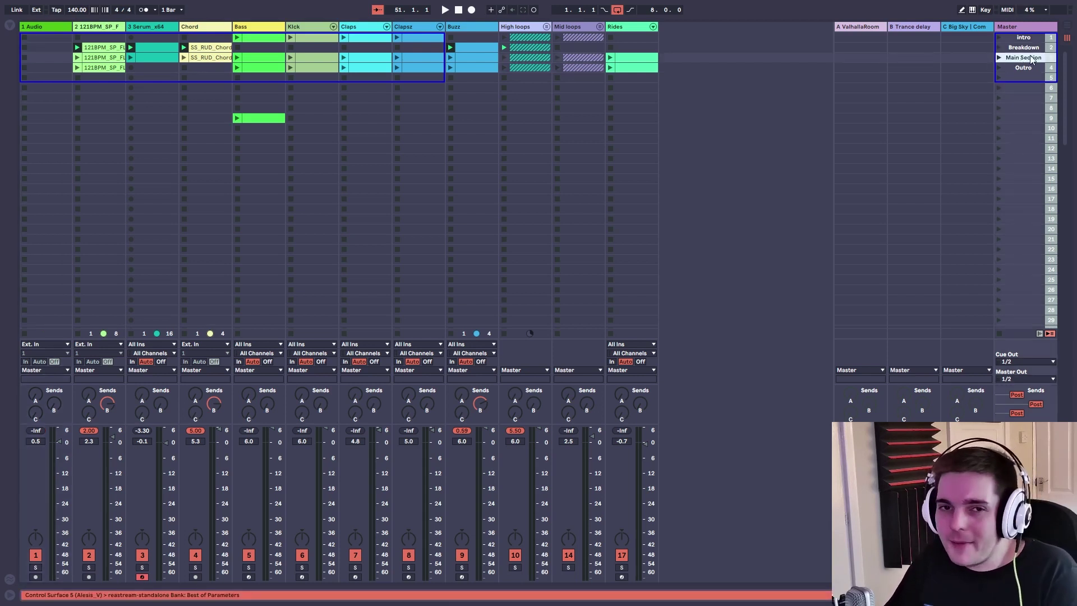
left_click(998, 57)
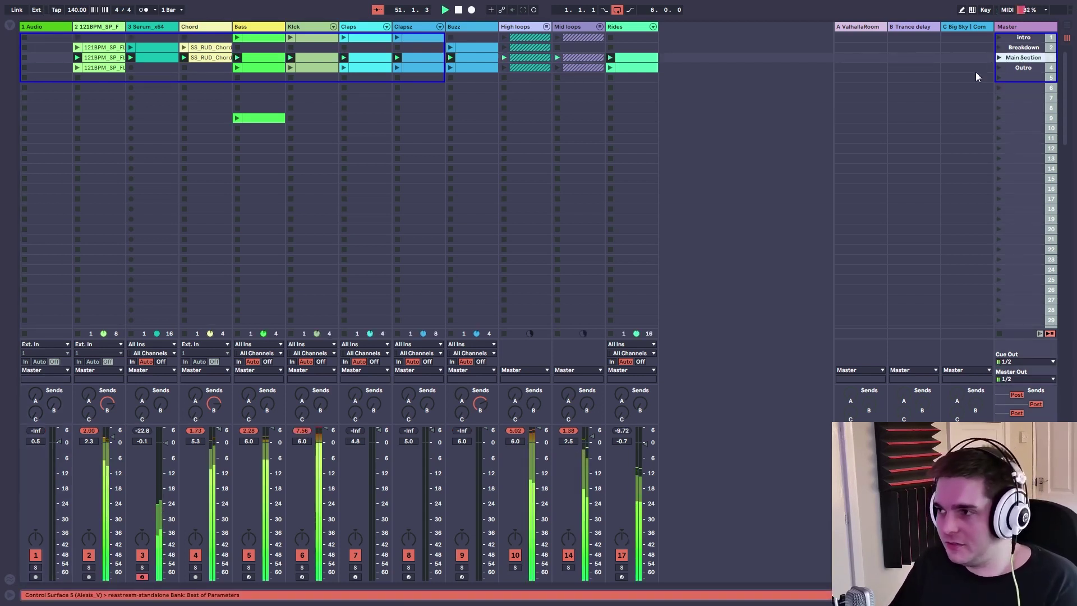
left_click(291, 78)
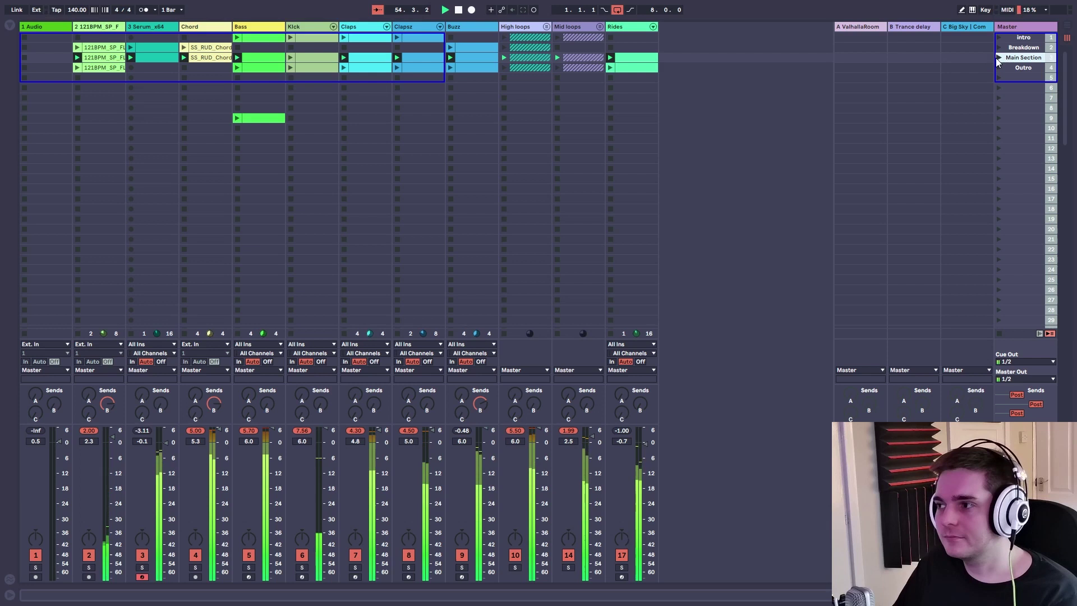
Relaunch the Main Section scene, and stop the Kick and Bass clips while the other tracks keep playing.
key("Return")
left_click(766, 117)
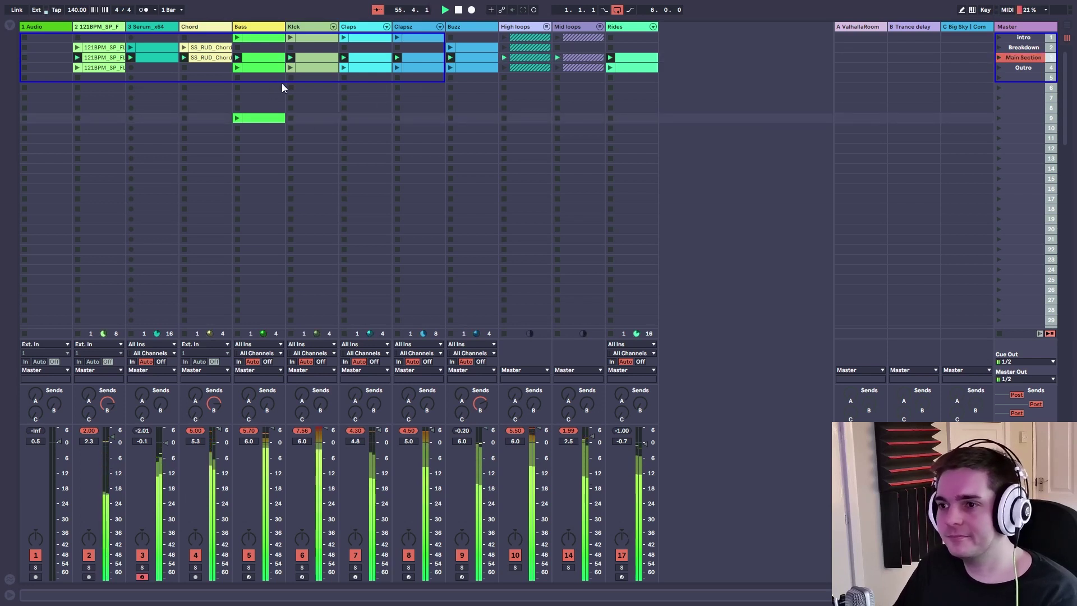
left_click(291, 78)
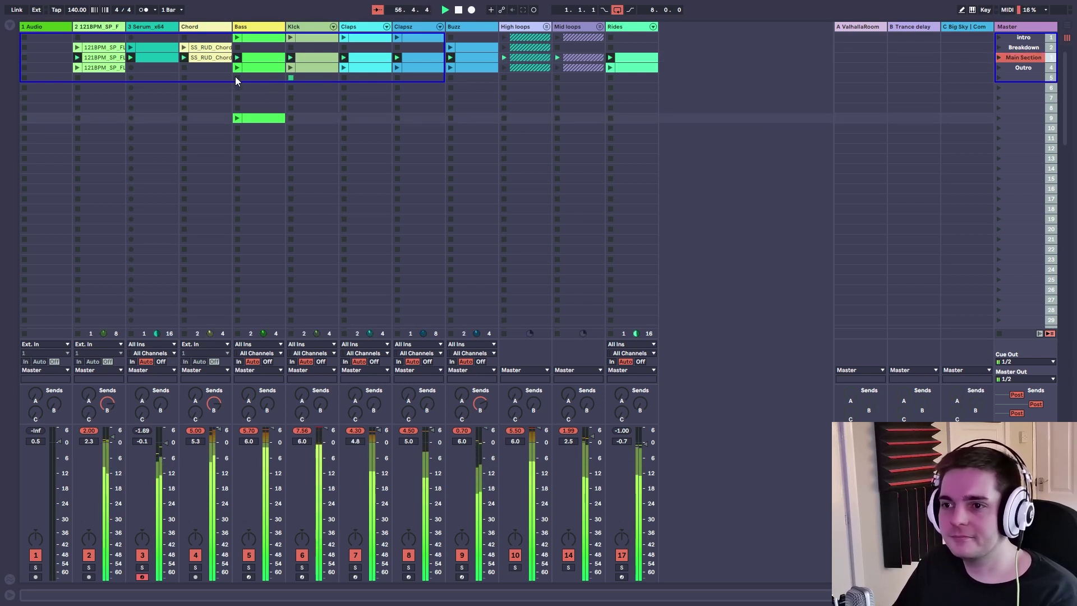
left_click(237, 77)
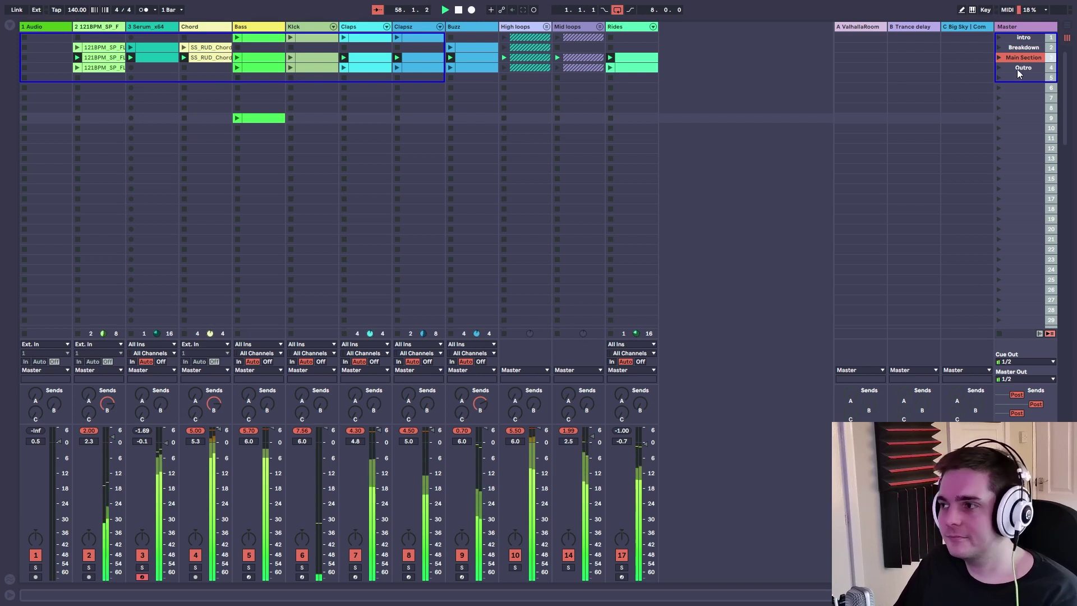
Launch the Outro scene, bring in and stop the Main Section's Chord clip over it, and halt playback.
left_click(997, 68)
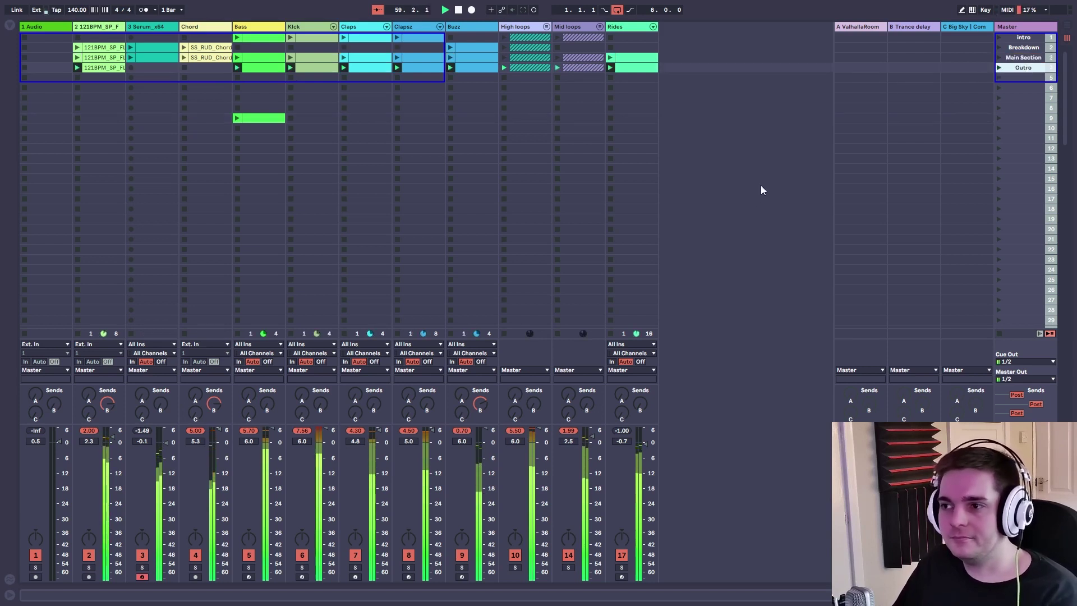
left_click(184, 68)
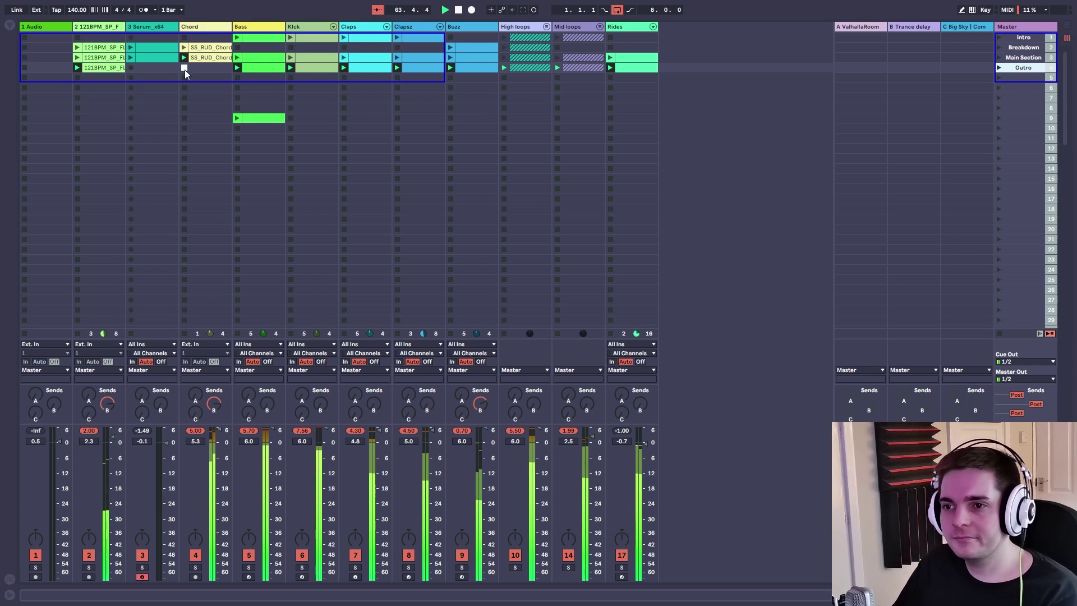
left_click(184, 58)
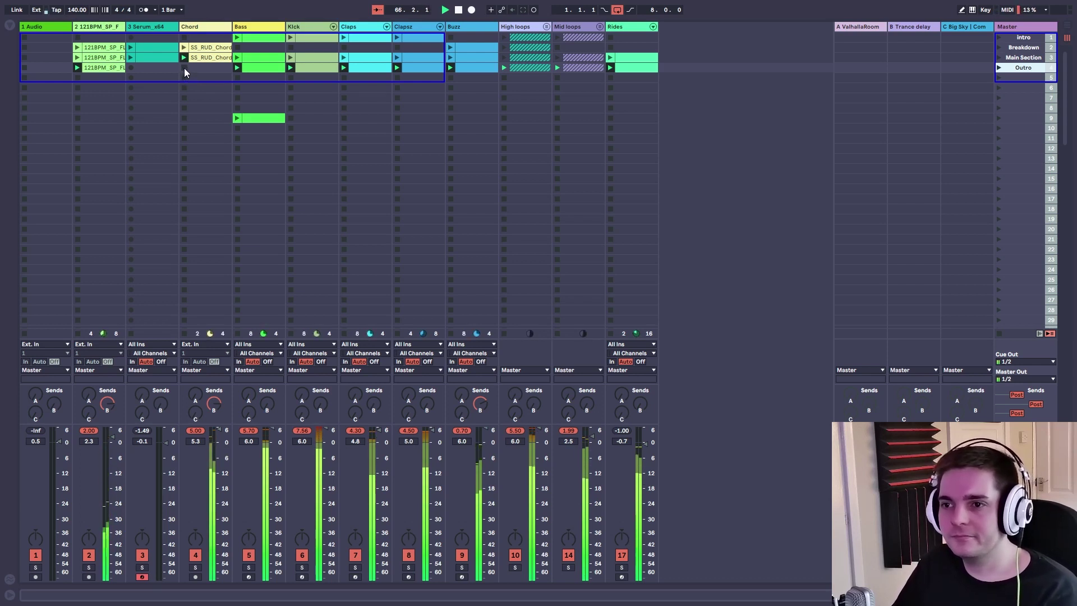
left_click(184, 68)
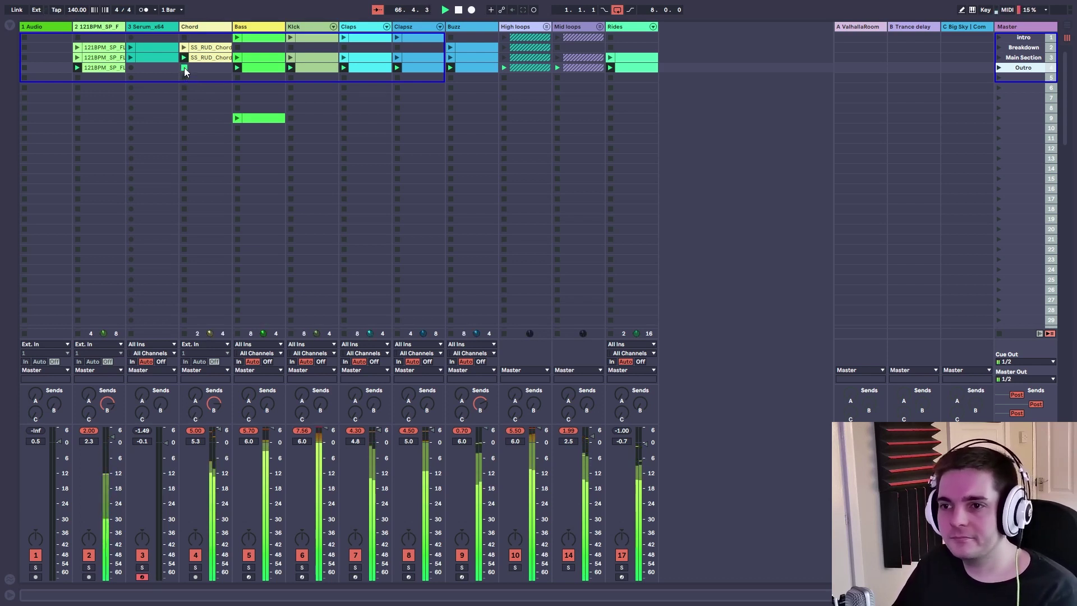
left_click(836, 206)
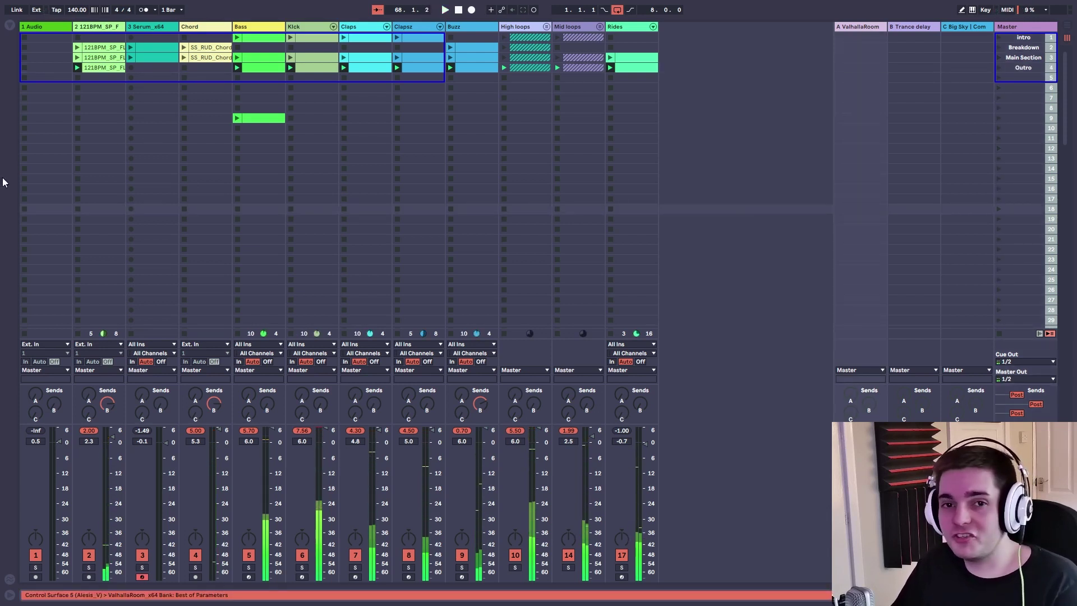
key("space")
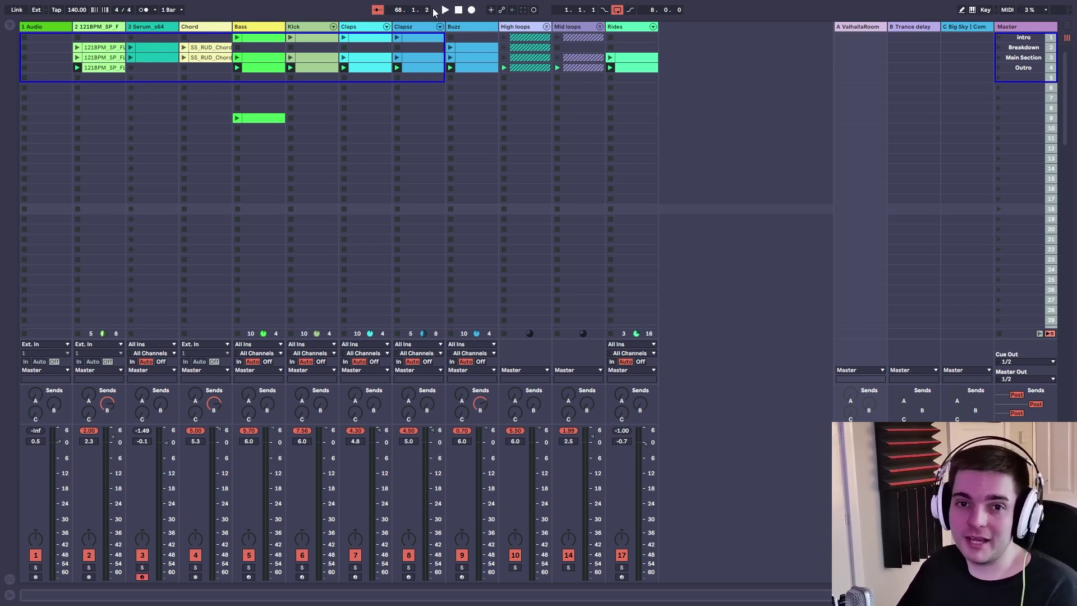
Switch to Arrangement View and trim the end of the EverLight - Reflections clip to bar 277.
key("Tab")
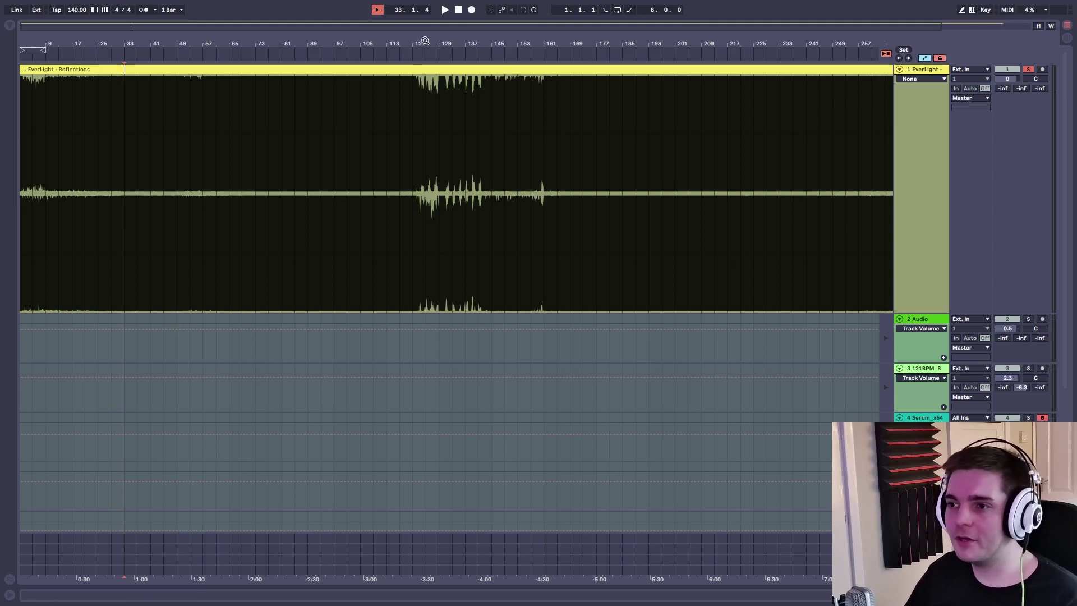
left_click_drag(423, 42, 385, 43)
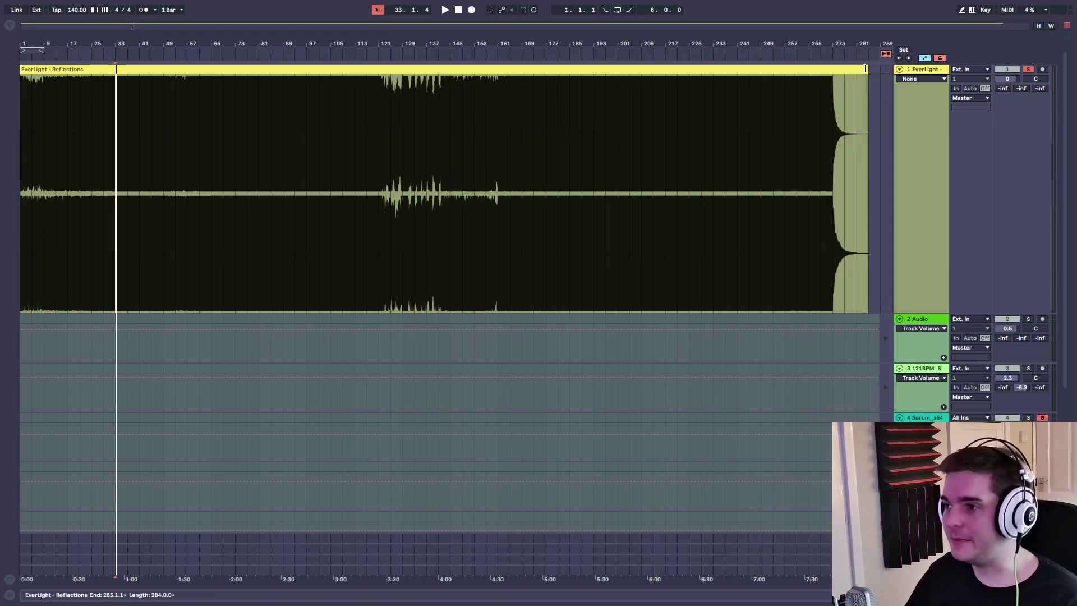
left_click_drag(867, 68, 844, 67)
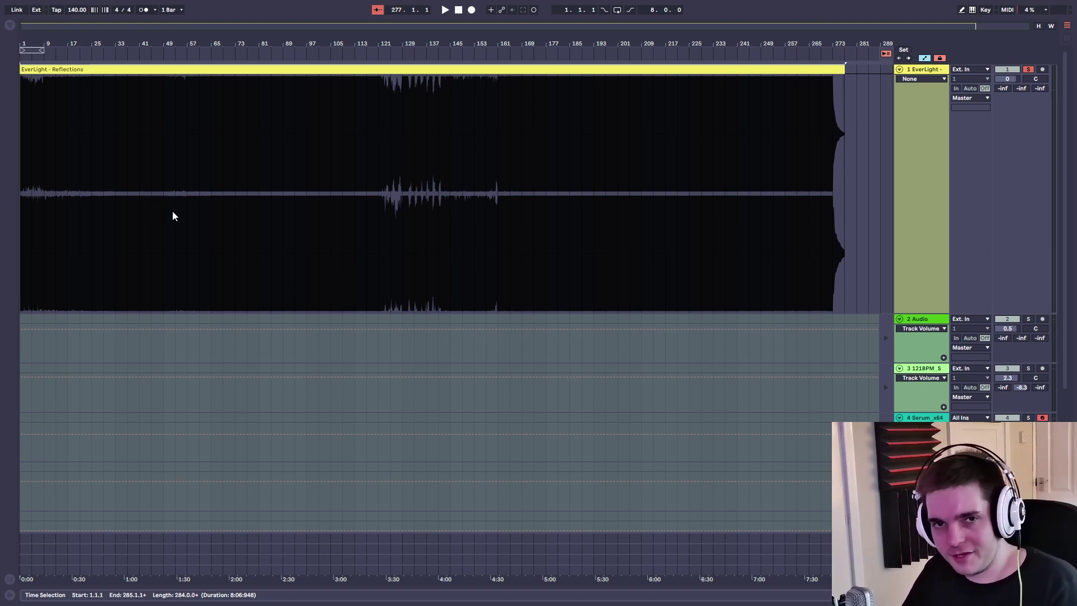
Audition the reference track from about bar 19 to bar 33 to find where the kick and bass enter.
left_click_drag(85, 44, 93, 114)
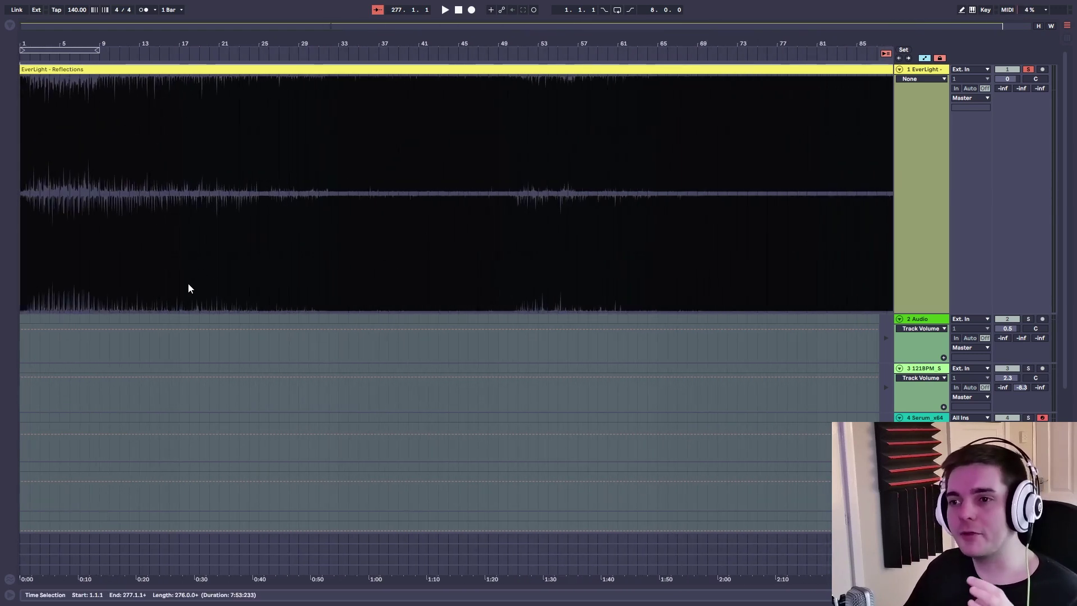
left_click(258, 71)
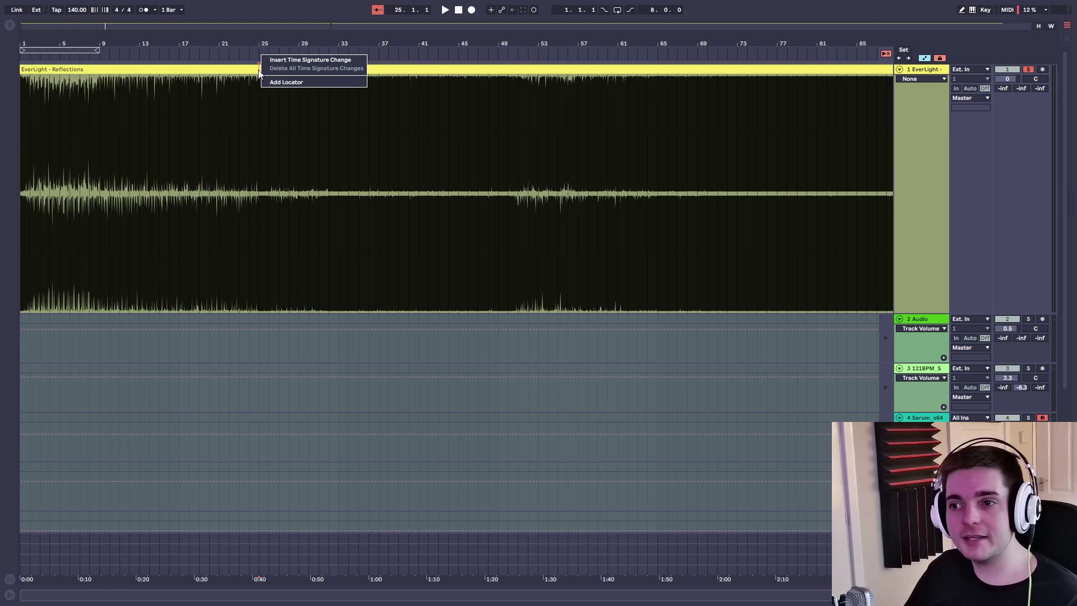
left_click(199, 259)
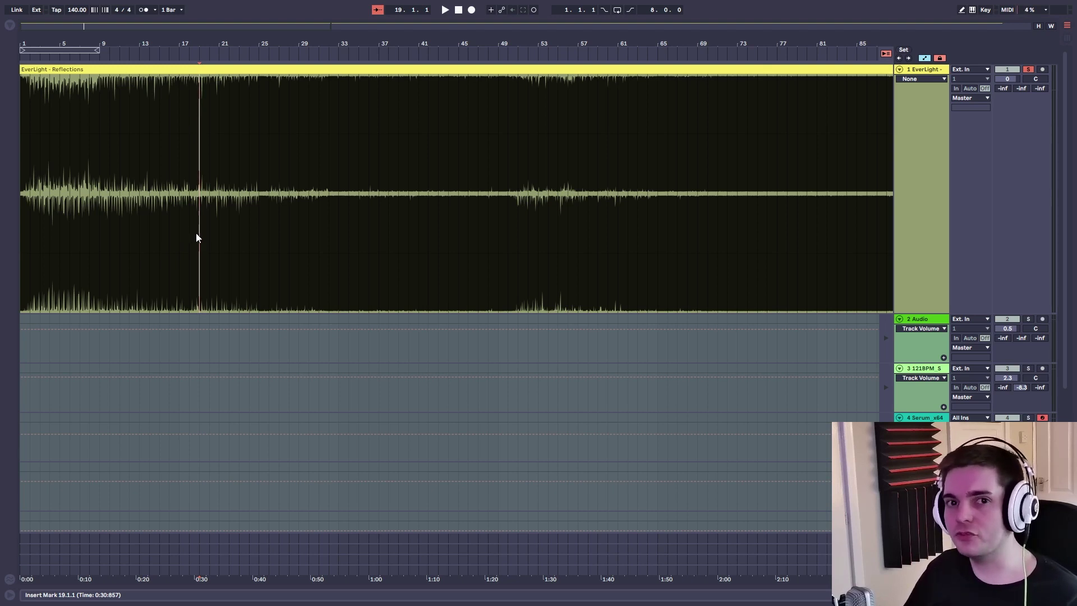
left_click(216, 220)
key("space")
left_click(336, 182)
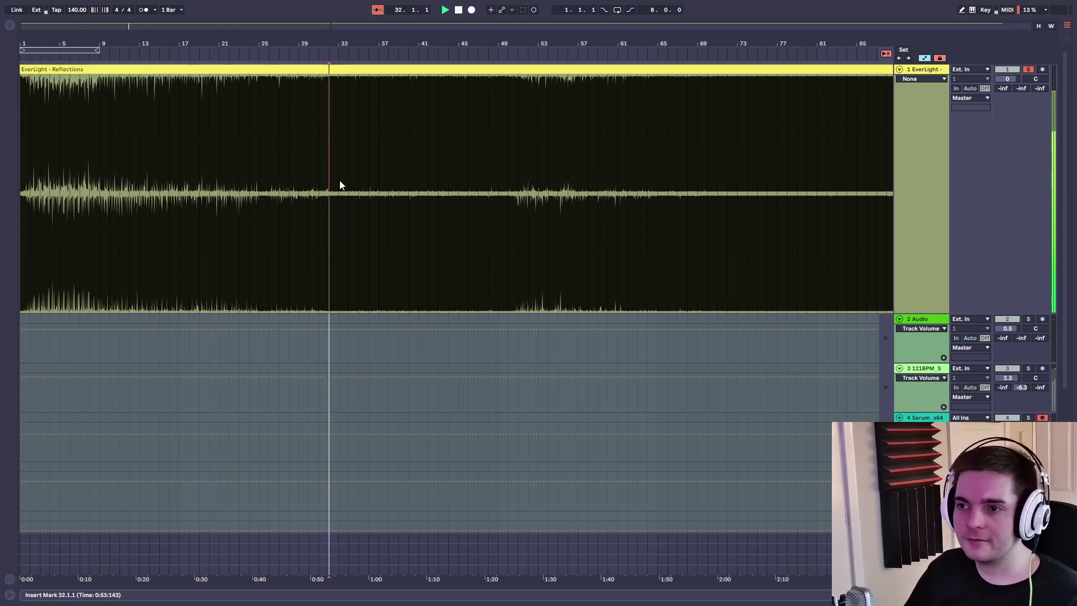
left_click(342, 257)
key("space")
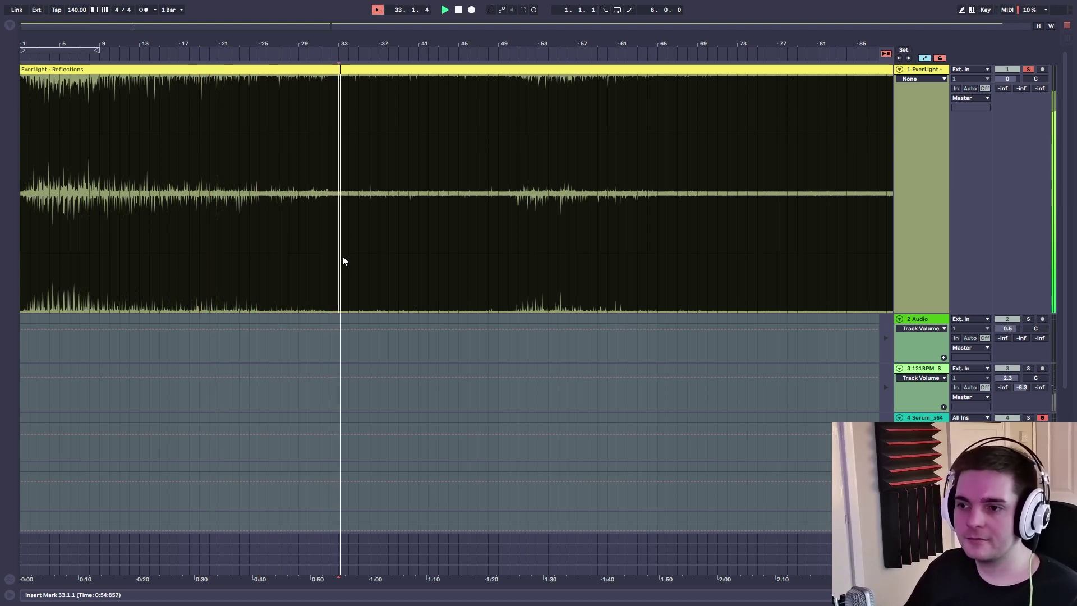
key("space")
Play the reference track onward from bar 39 and add a locator named Intro Breakdown at bar 49.
key("space")
Add a locator named Kick and bass start at bar 33.
right_click(339, 52)
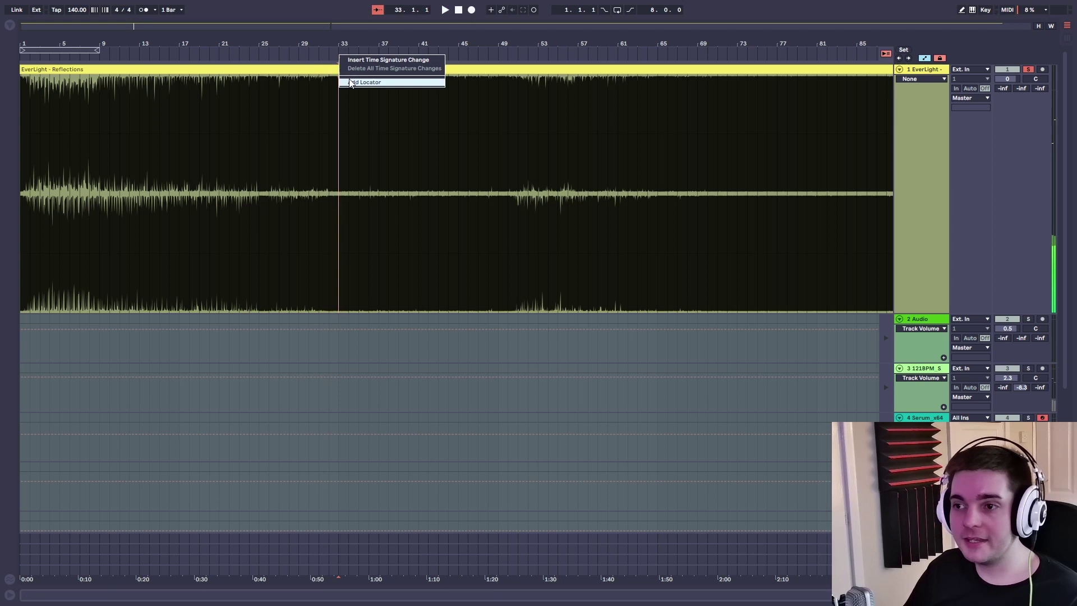
left_click(354, 81)
type("K")
type("ick and bass start")
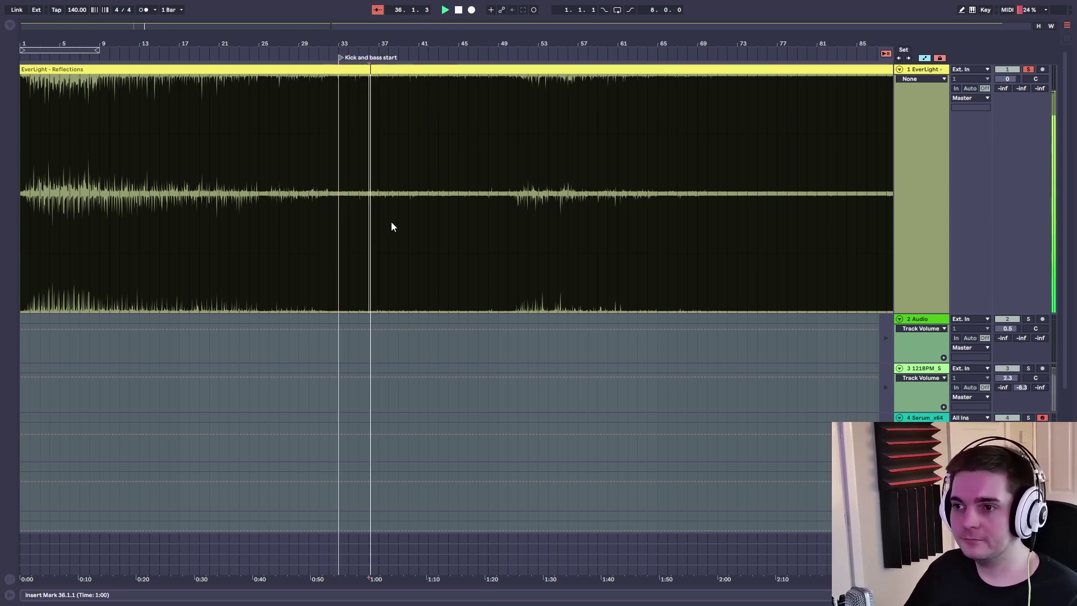
left_click(394, 218)
key("space")
key("space")
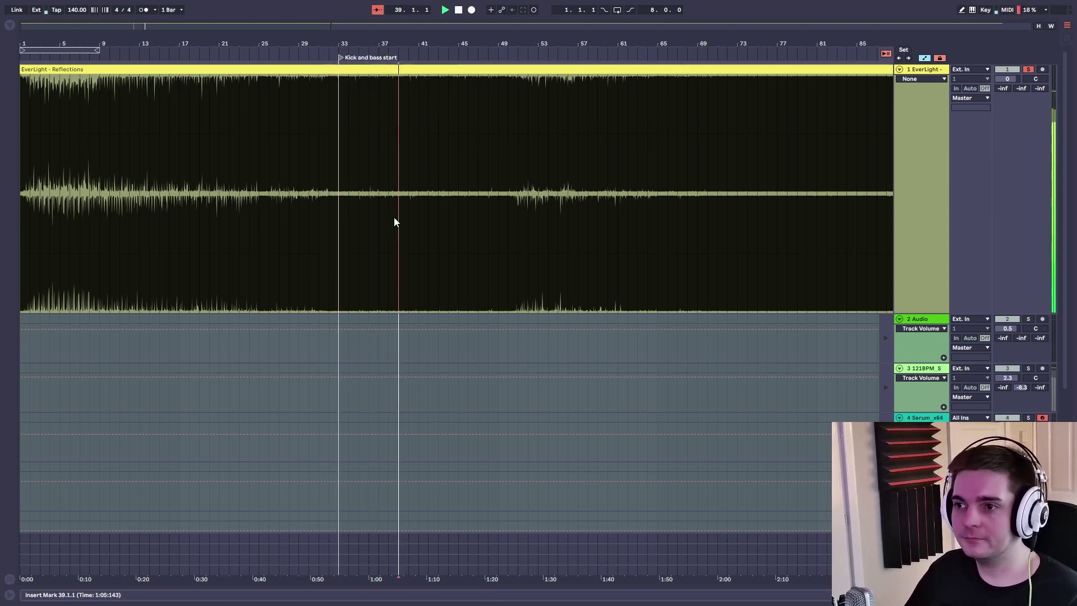
left_click(412, 220)
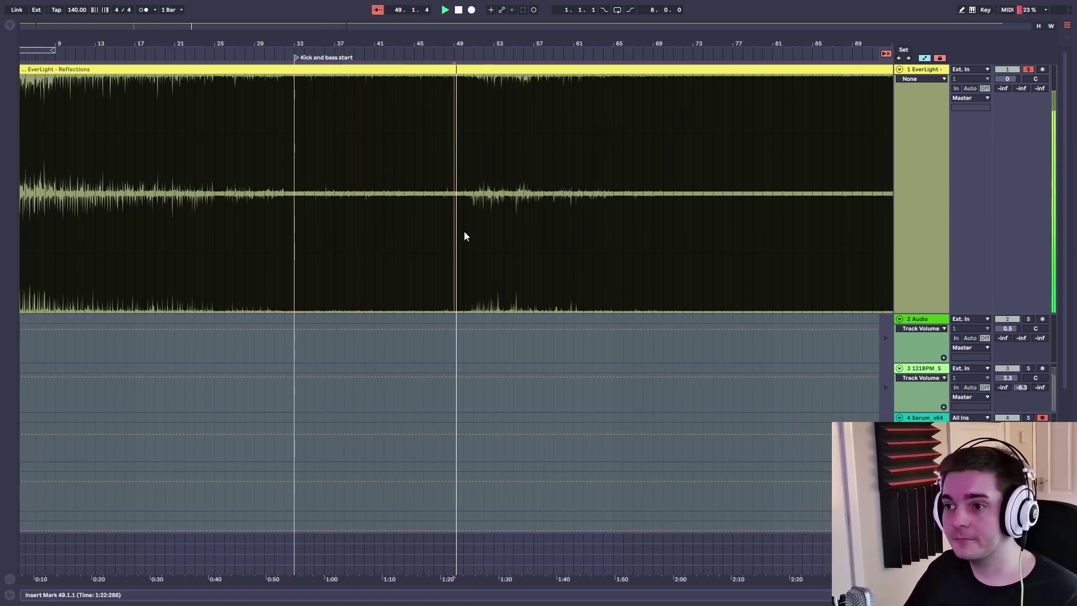
scroll(459, 208, "right", 2)
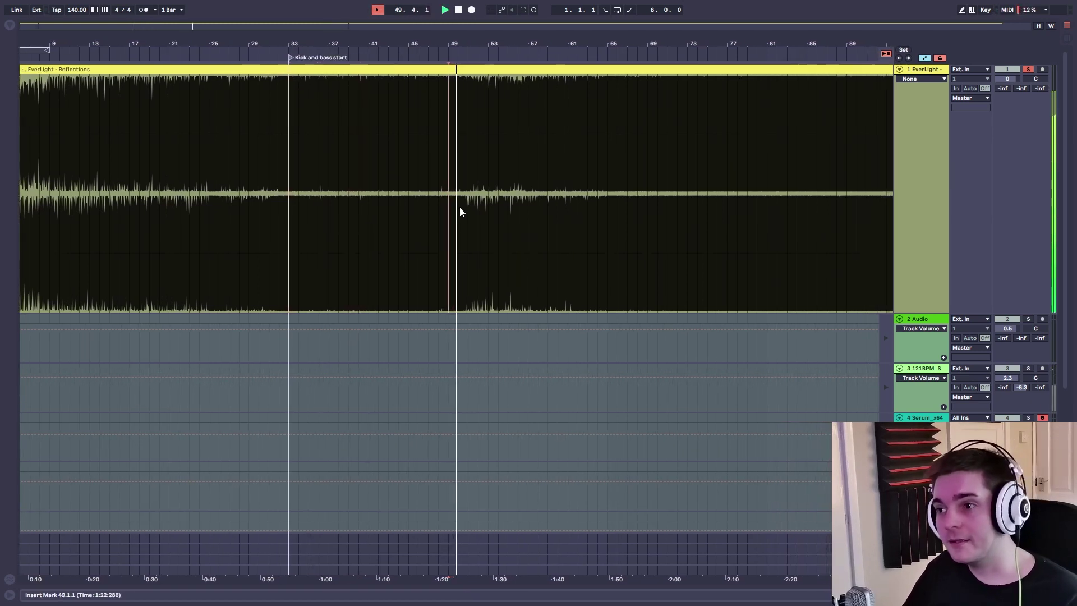
key("space")
right_click(447, 53)
left_click(464, 81)
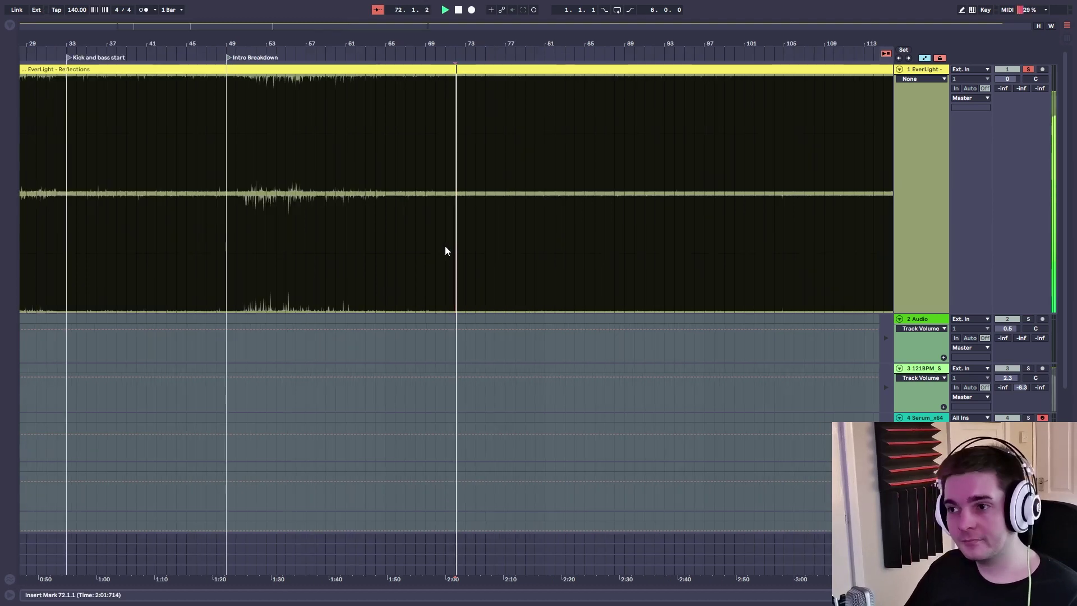
Add a locator named Intro section 2 at bar 73.
right_click(455, 52)
left_click(470, 80)
type("Intro section 2")
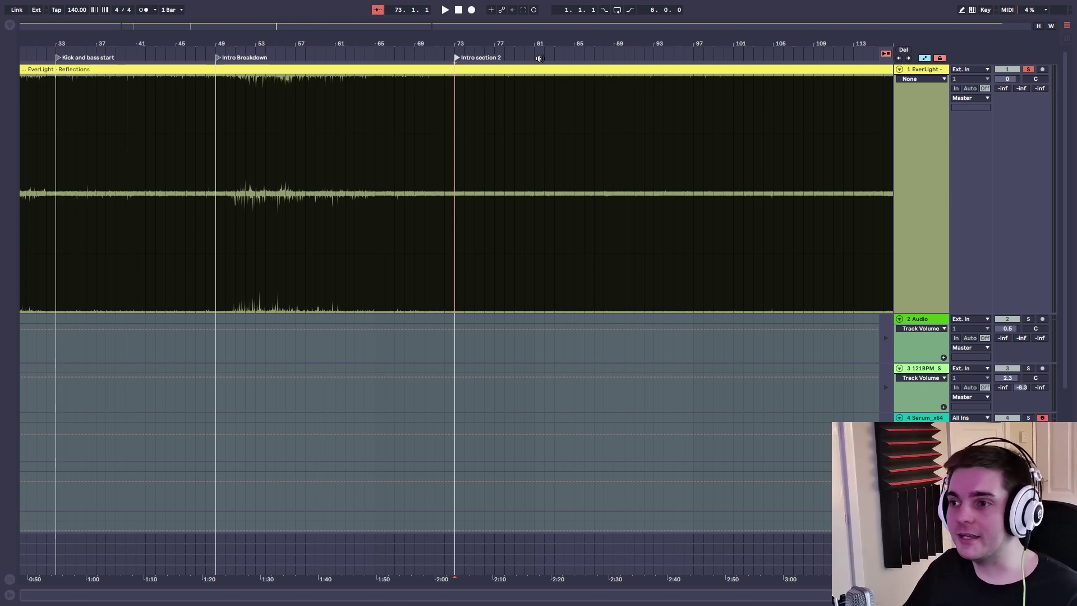
Audition the reference track past Intro section 2 and add a locator named Melody Change at bar 89.
key("space")
left_click(491, 251)
scroll(448, 208, "down", 1)
left_click(445, 203)
key("space")
key("space")
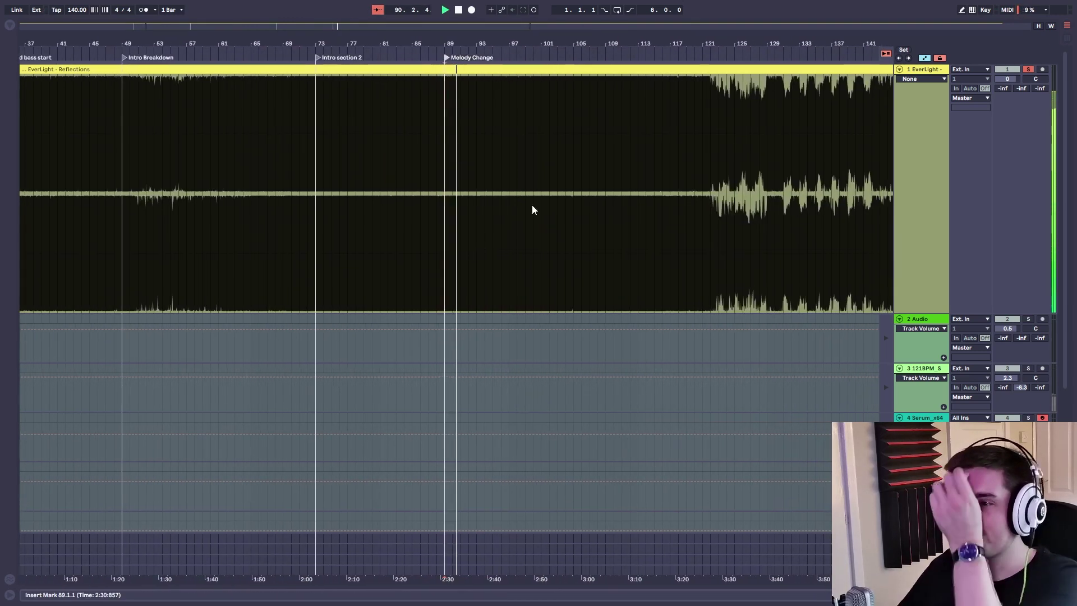
Add locators named Vocal start at bar 105, Breakdown at 121, Lead start at 145, Build at 161 and Main section at 177.
type("Vocal start")
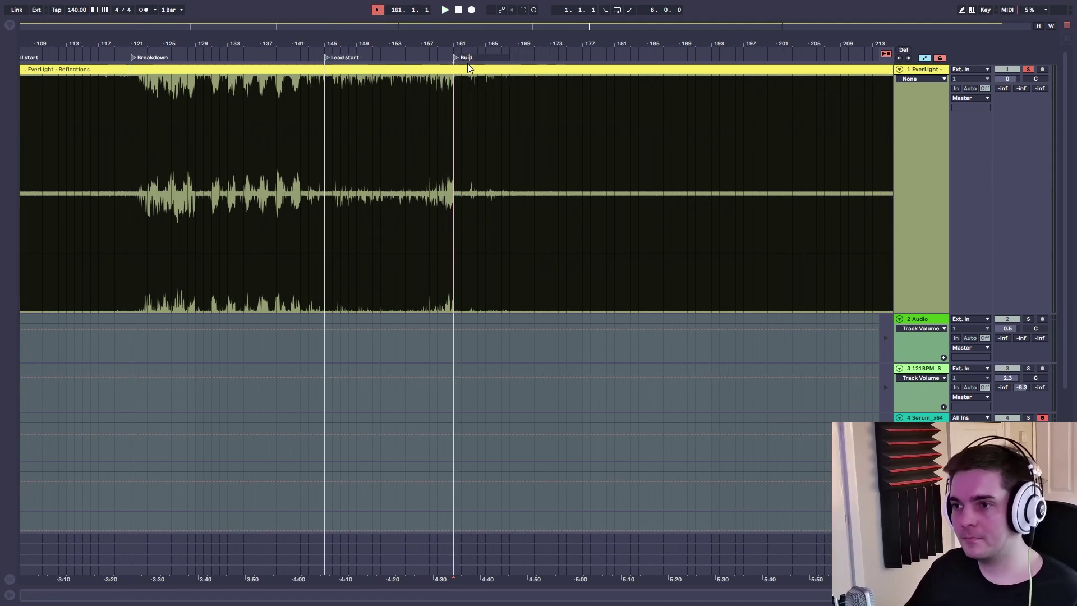
left_click(491, 228)
left_click_drag(505, 29, 513, 250)
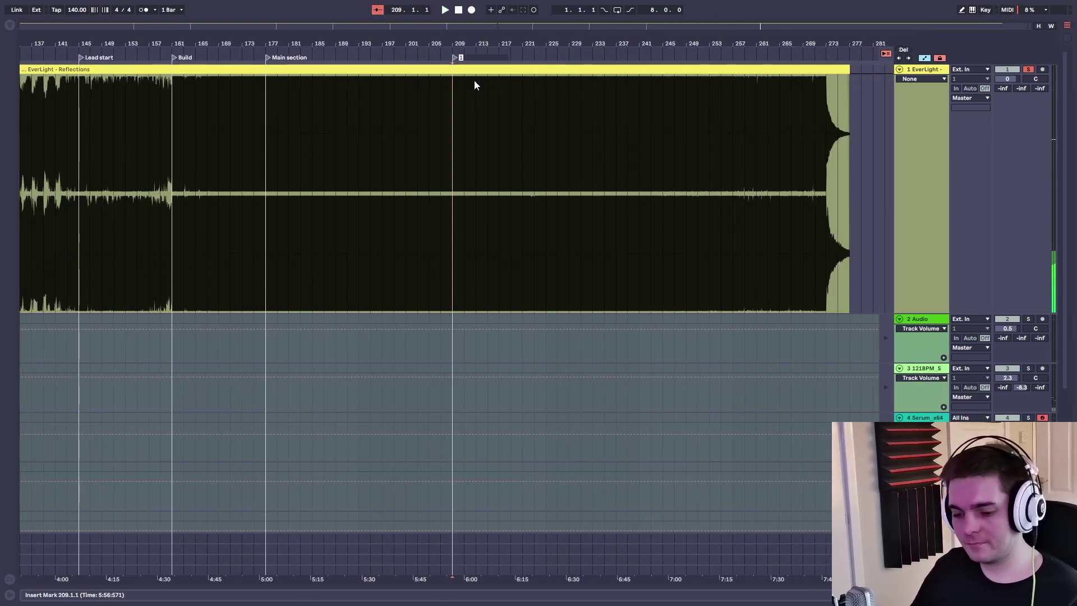
Add locators Main section reduced (bar 209), Small break at end of phrase (221), OUtro (225), Chord change stop (241) and End (273).
left_click(496, 272)
key("space")
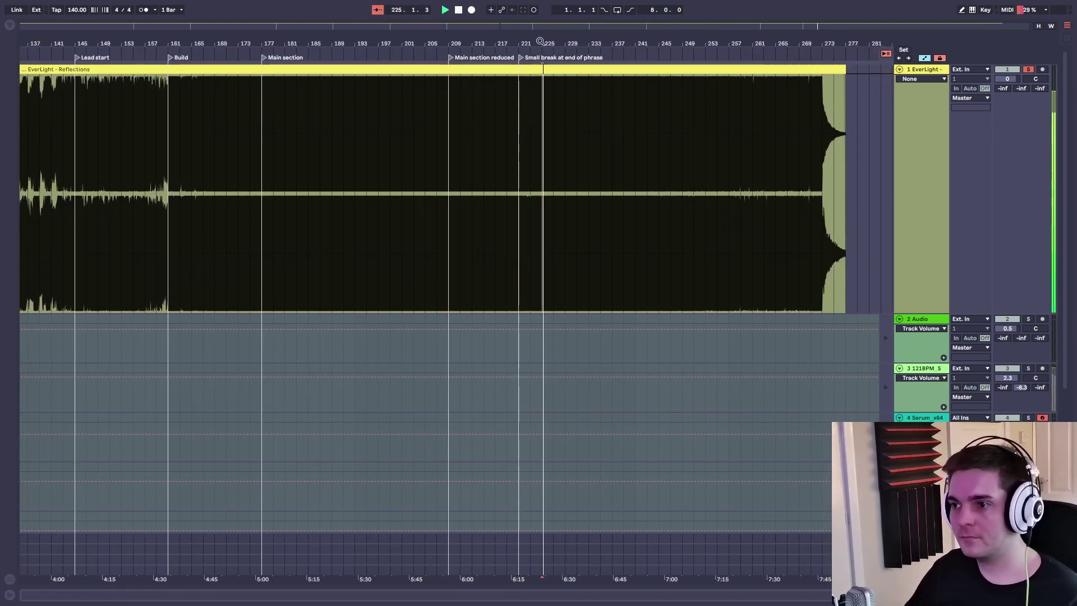
left_click(638, 83)
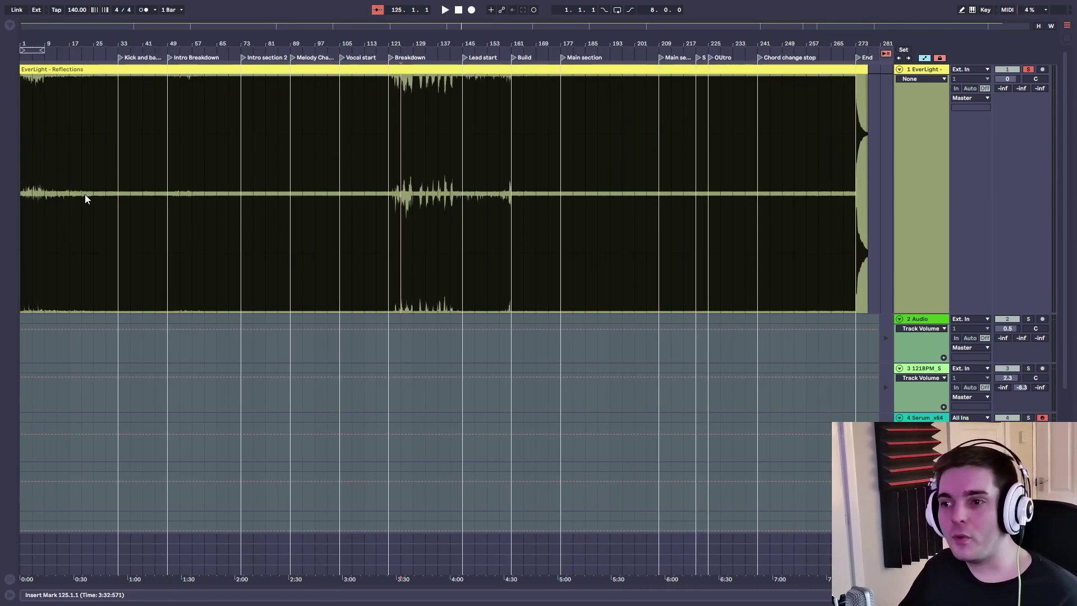
Review the reference track's structure by highlighting the stretches between locators one after another, from the intro to bar 277.
left_click_drag(145, 48, 142, 63)
double_click(255, 29)
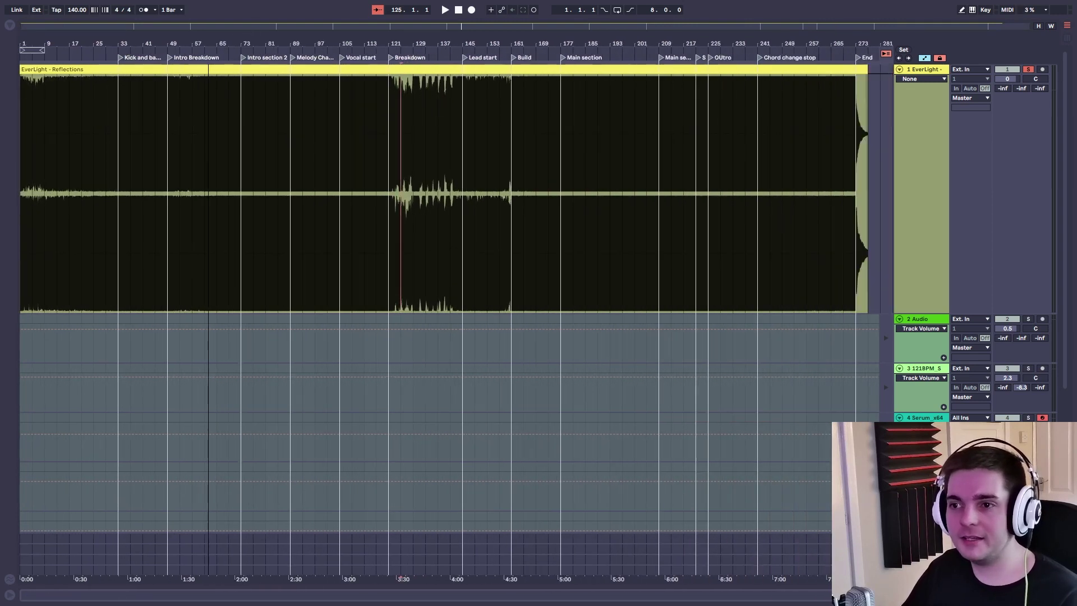
left_click_drag(174, 123, 341, 127)
left_click(253, 120)
left_click(294, 130)
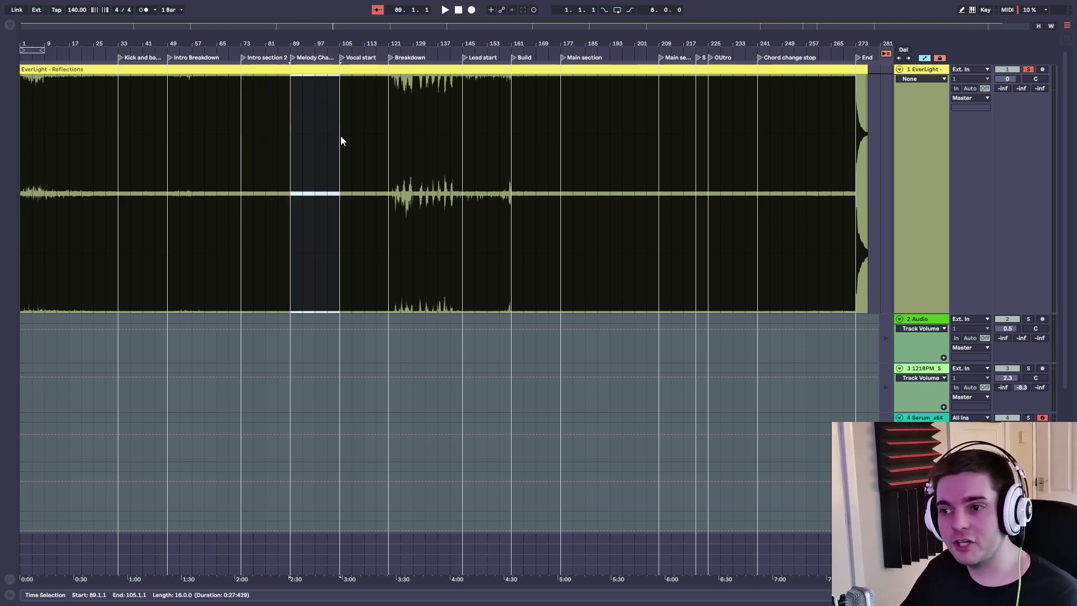
left_click_drag(341, 136, 872, 130)
left_click(403, 136)
left_click(564, 130)
left_click(717, 127)
left_click(778, 125)
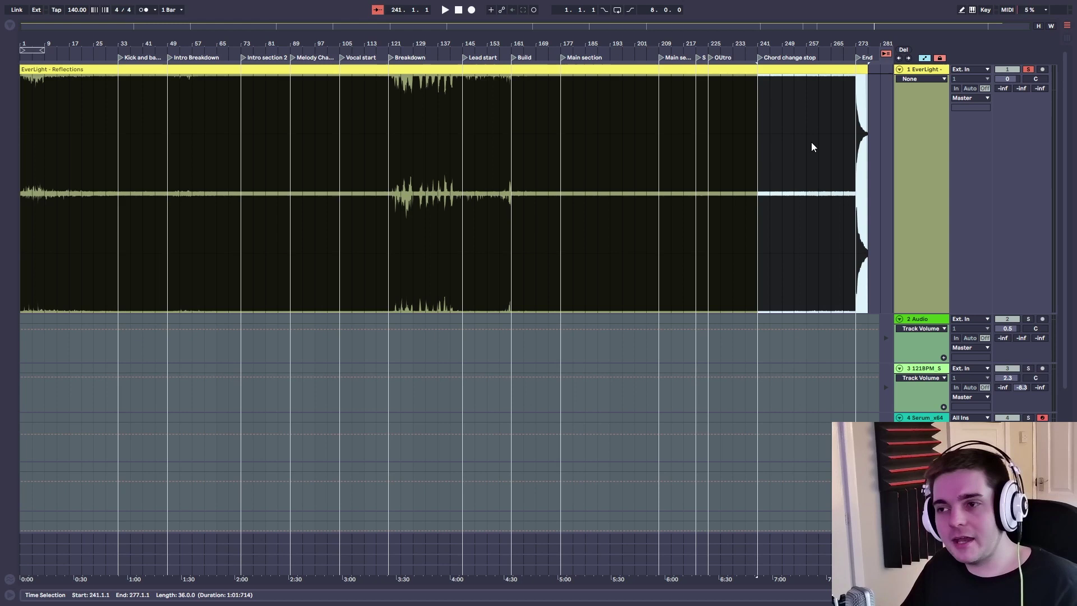
Play the start of the reference track and add a locator named Snare build at bar 25.
left_click_drag(152, 43, 227, 43)
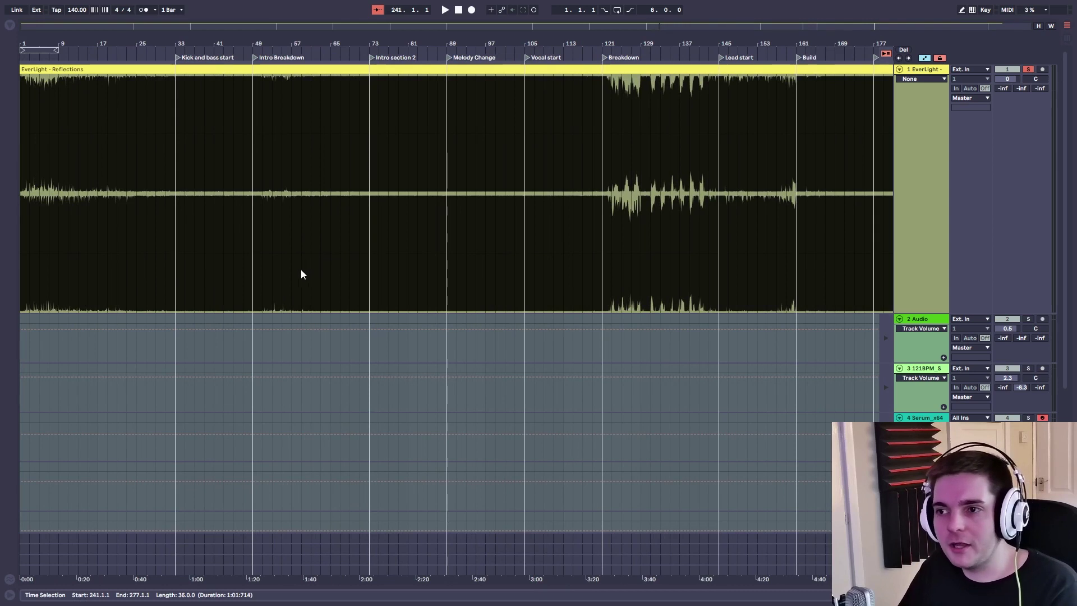
left_click(292, 282)
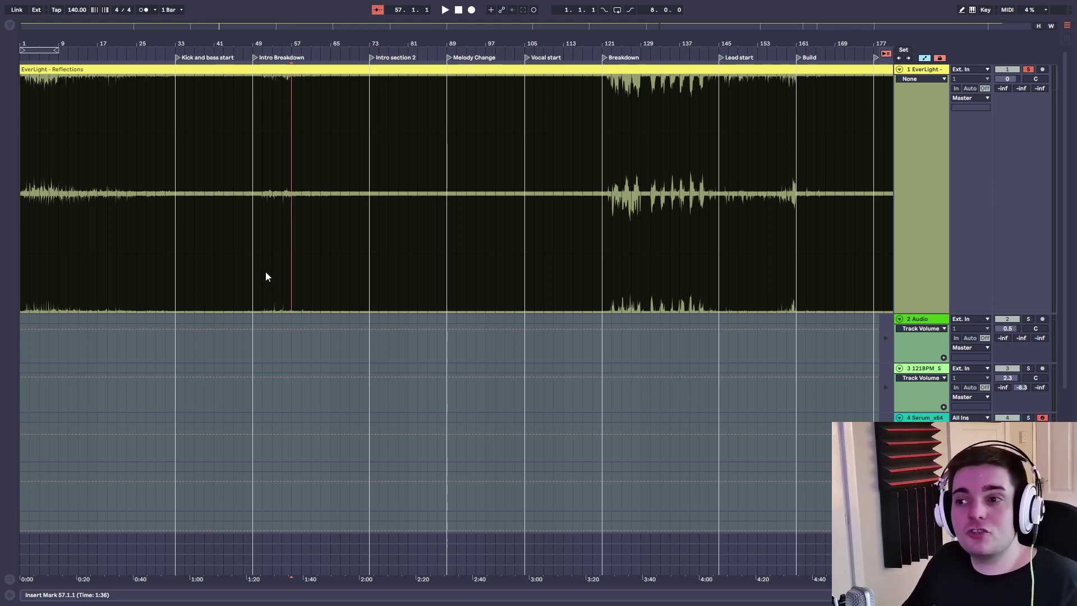
key("space")
left_click(99, 205)
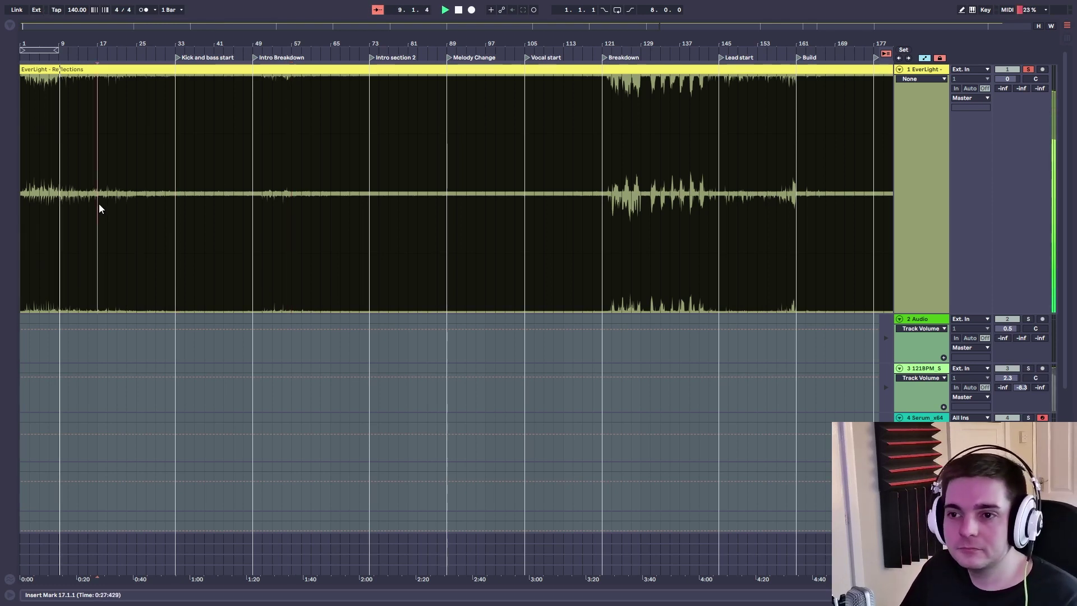
right_click(137, 55)
left_click(161, 82)
type("Snare build")
Add a locator named Vocal at bar 57 and one named Build at bar 65.
left_click(293, 226)
right_click(306, 55)
left_click(331, 82)
type("Vocal")
right_click(333, 55)
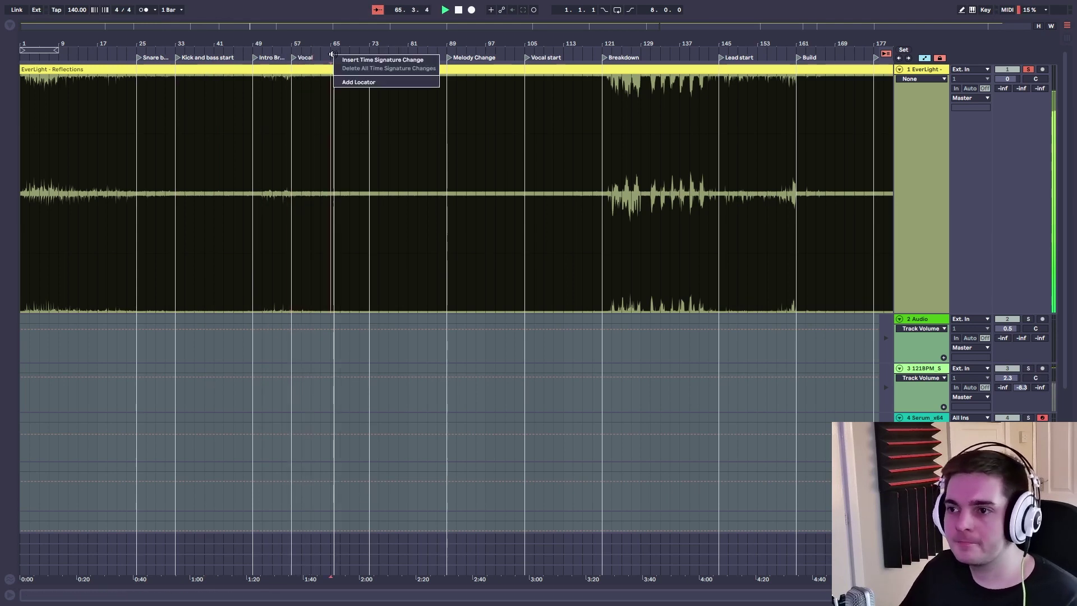
left_click(359, 82)
type("Build")
key("Return")
Audition the breakdown and main section, adding locators named Vocal at bars 129 and 193.
left_click(411, 275)
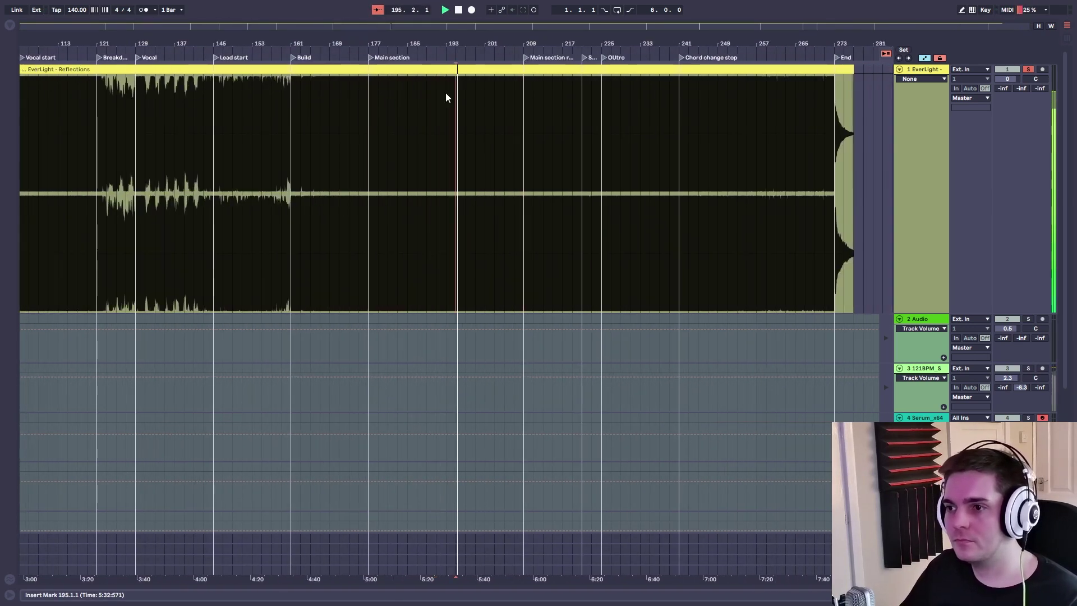
right_click(455, 56)
left_click(467, 71)
type("Vocal")
Add a locator named Clap Stop at bar 257 in the outro.
left_click(726, 229)
right_click(758, 55)
left_click(782, 82)
type("Clap Stop")
scroll(728, 132, "down", 5)
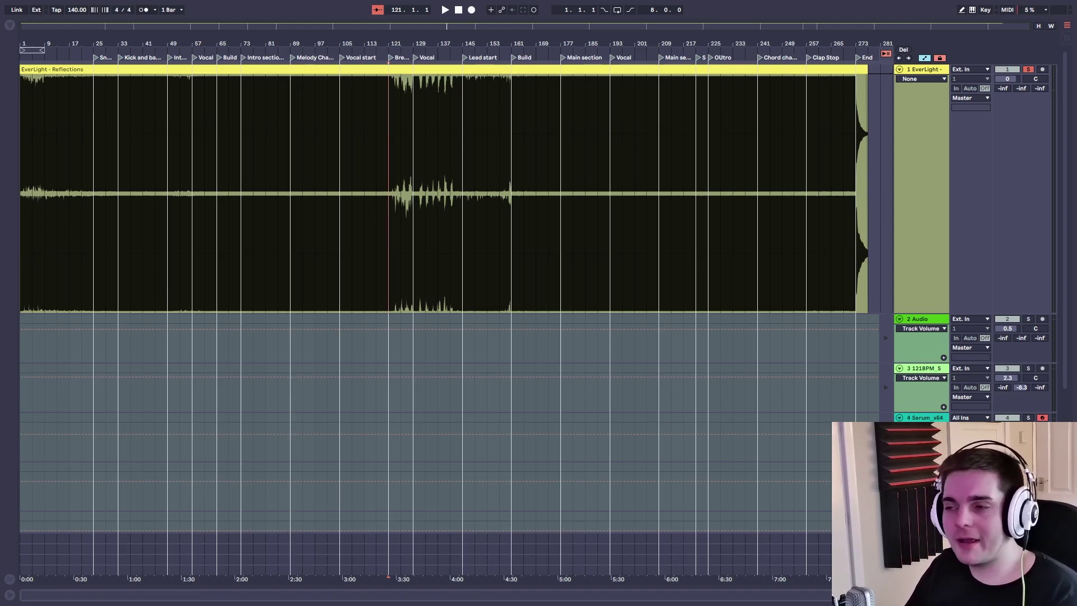
Delete the EverLight reference track from the arrangement, keeping its locators.
left_click(922, 70)
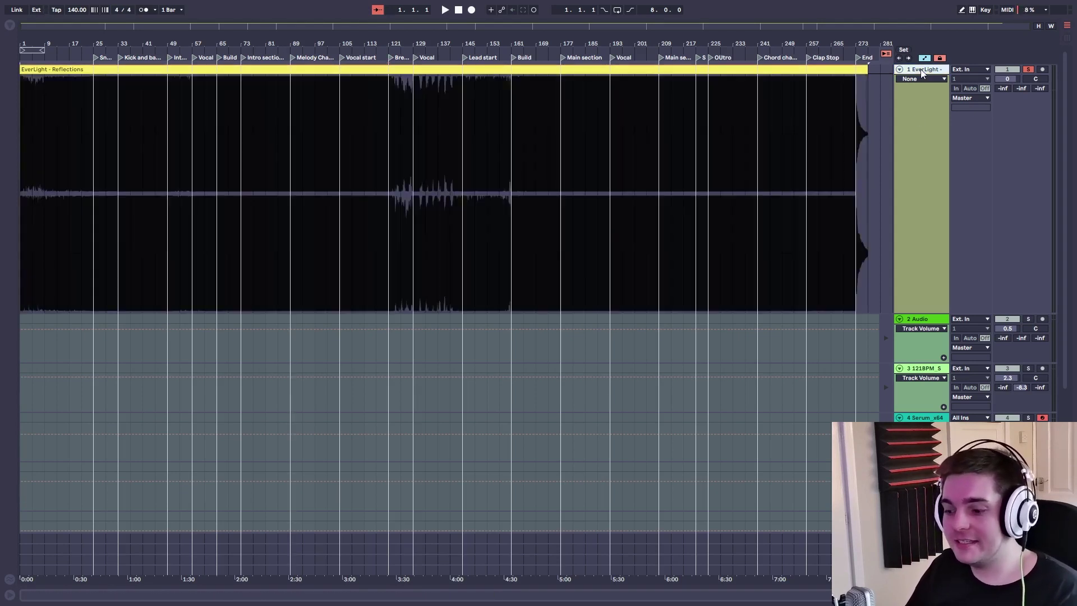
key("Delete")
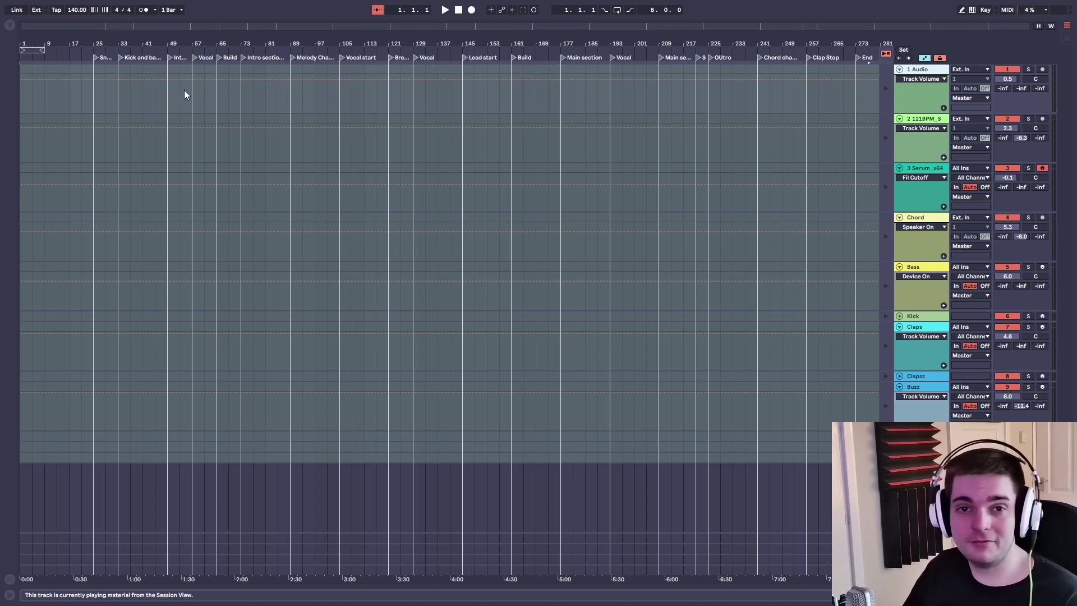
Audition the Main Section scene in Session View and return to Arrangement View.
key("Tab")
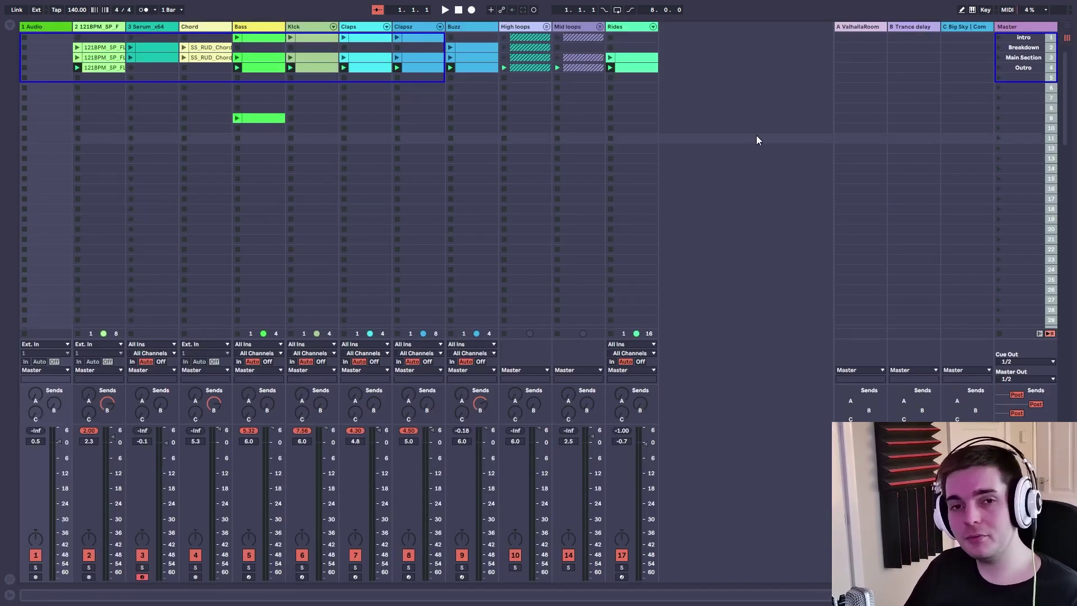
left_click(998, 58)
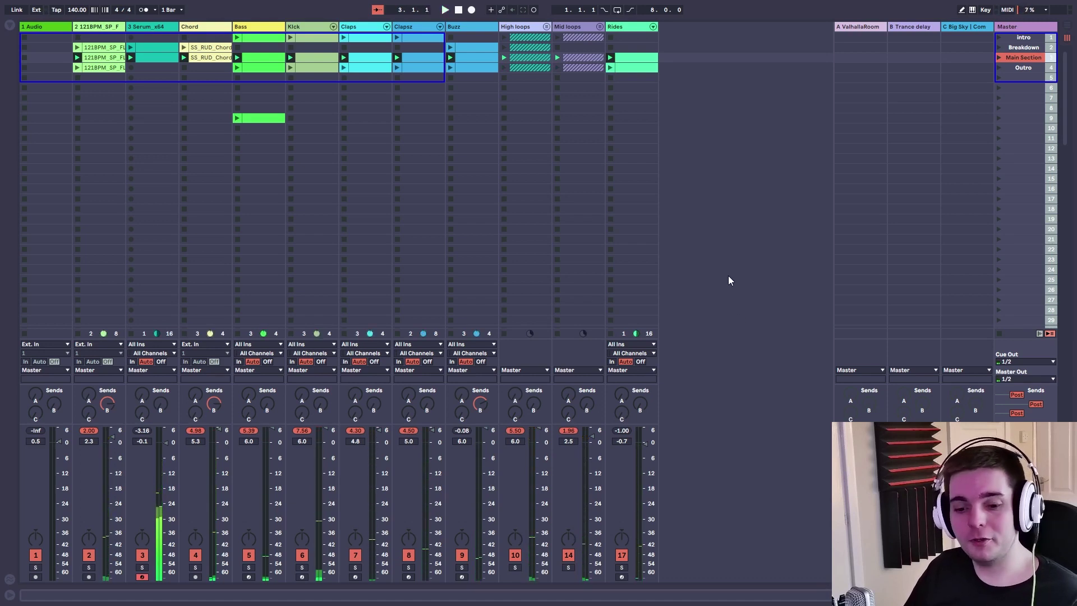
key("Tab")
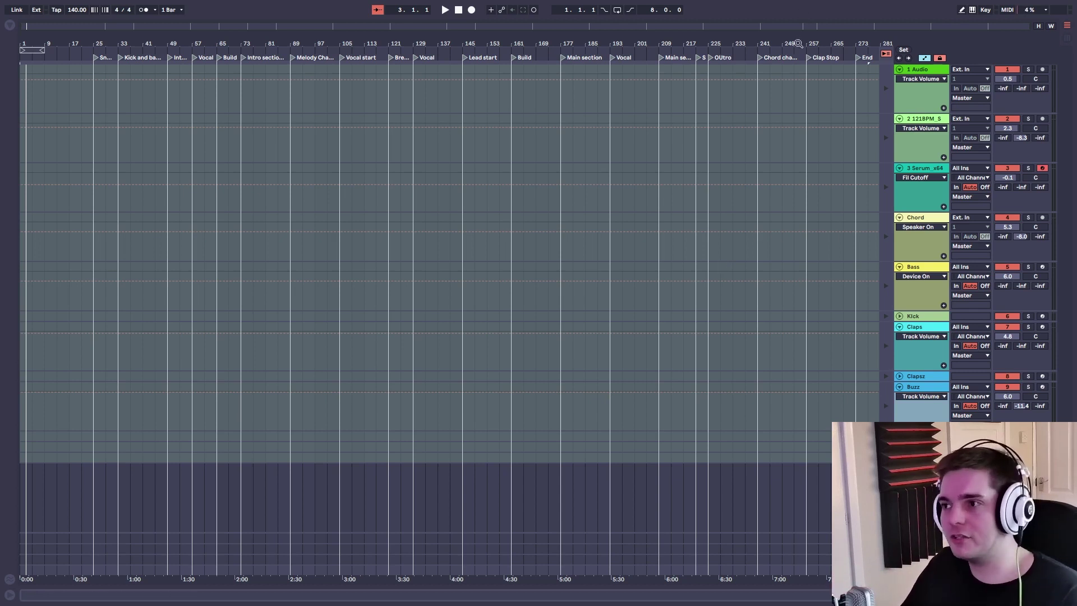
Set the loop to the intro from bar 1 to bar 25 and select that time range on all tracks.
left_click_drag(799, 43, 703, 50)
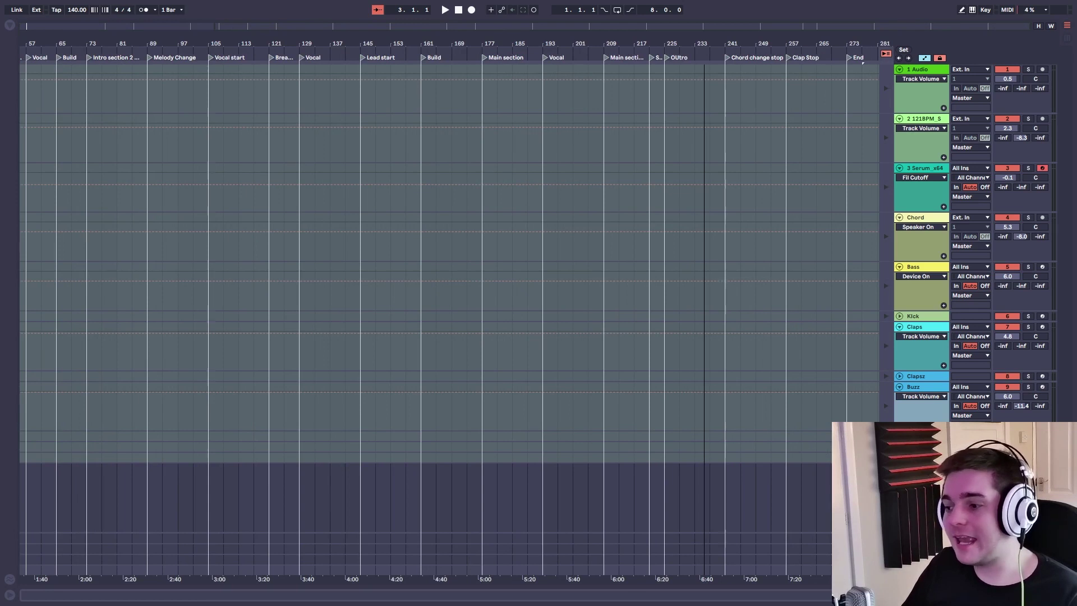
left_click_drag(785, 73, 785, 59)
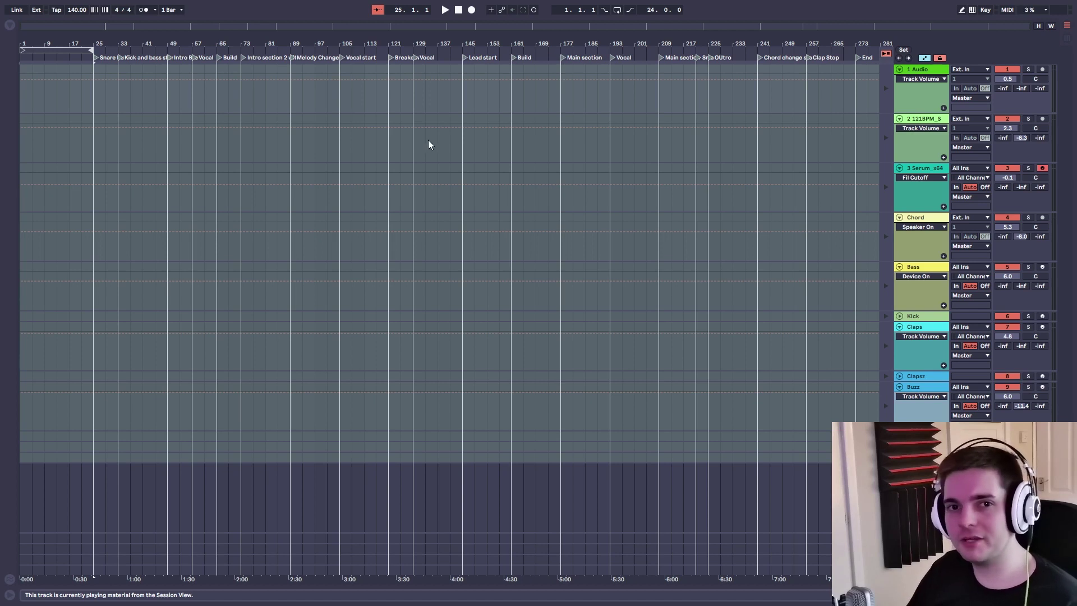
left_click_drag(115, 44, 118, 46)
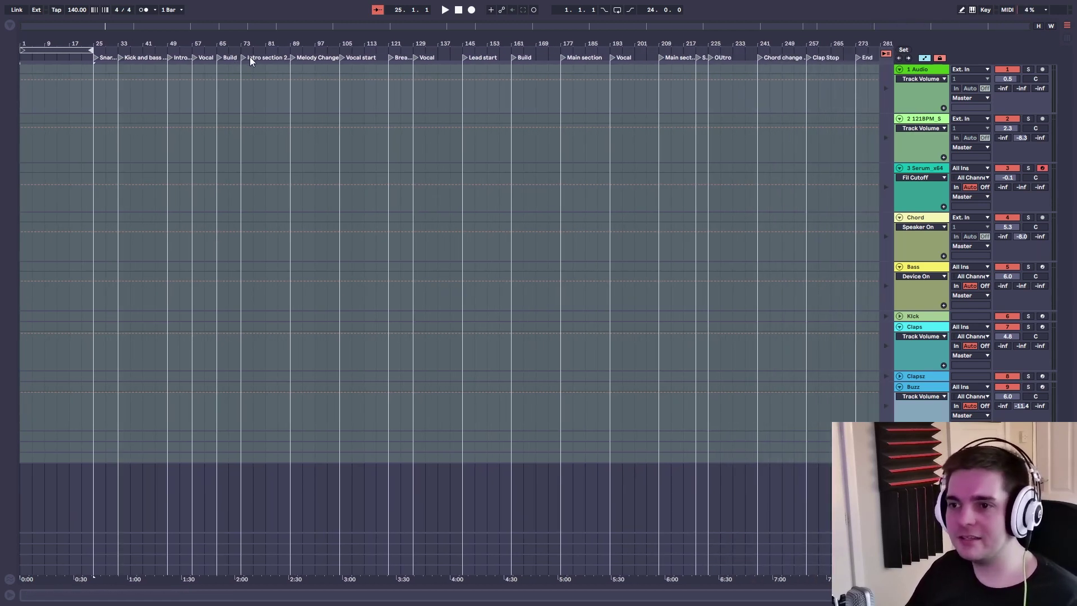
left_click(47, 51)
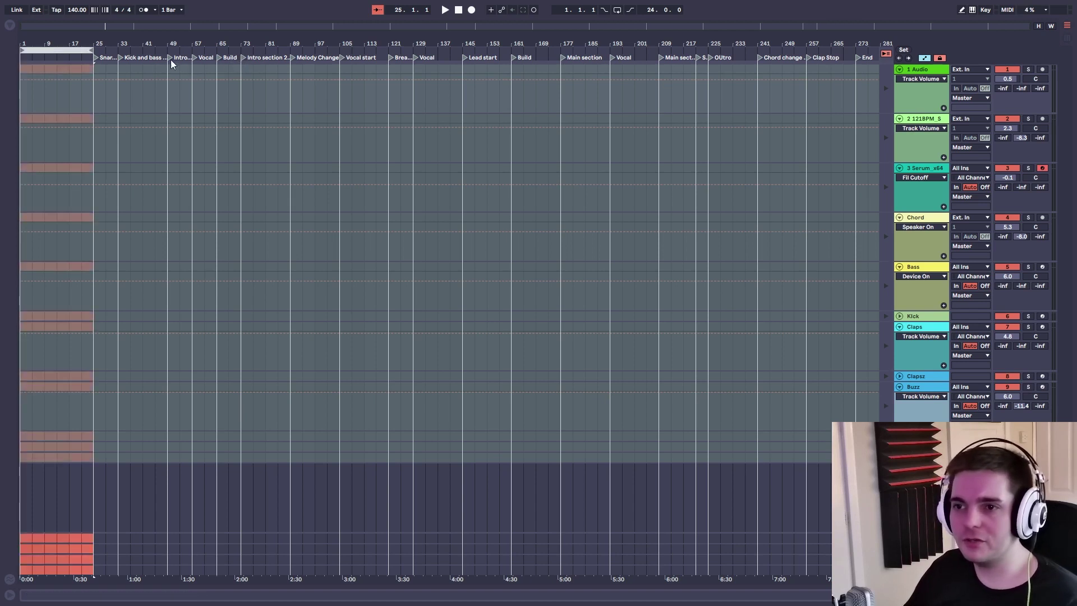
Delete the Intro Breakdown locator at bar 49, the Vocal locator at bar 57 and the Build locator at bar 65.
key("plus")
right_click(216, 56)
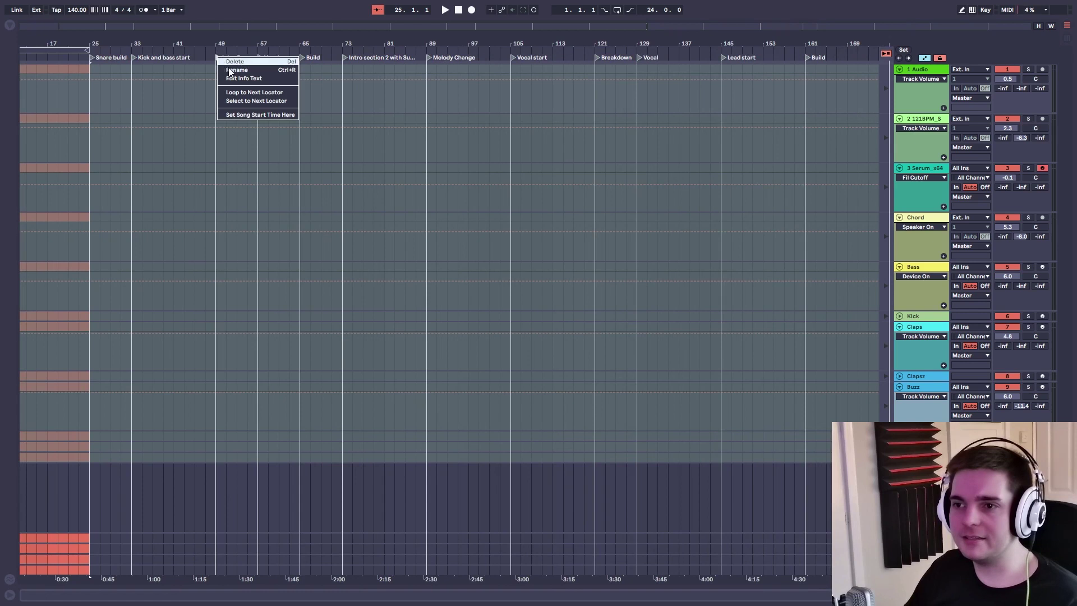
left_click(257, 64)
left_click(222, 63)
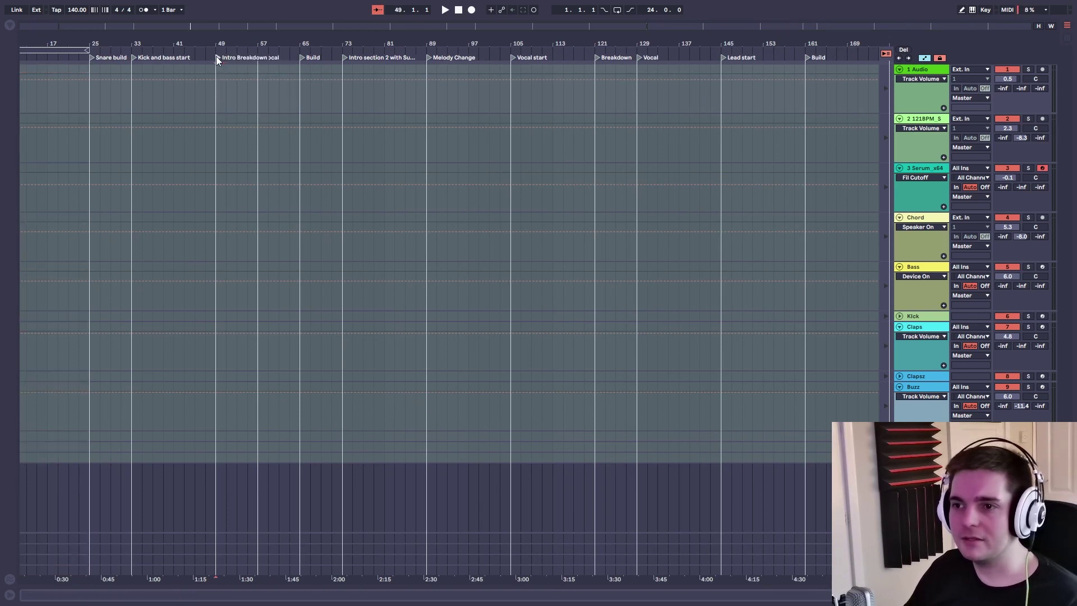
right_click(216, 56)
left_click(239, 63)
right_click(259, 56)
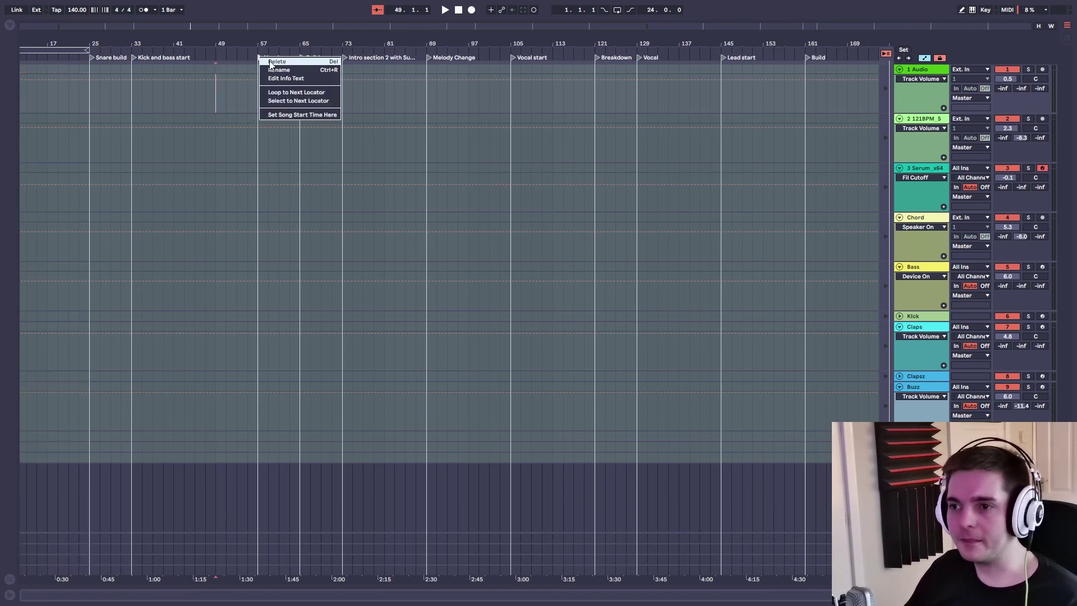
left_click(268, 62)
right_click(301, 58)
left_click(310, 65)
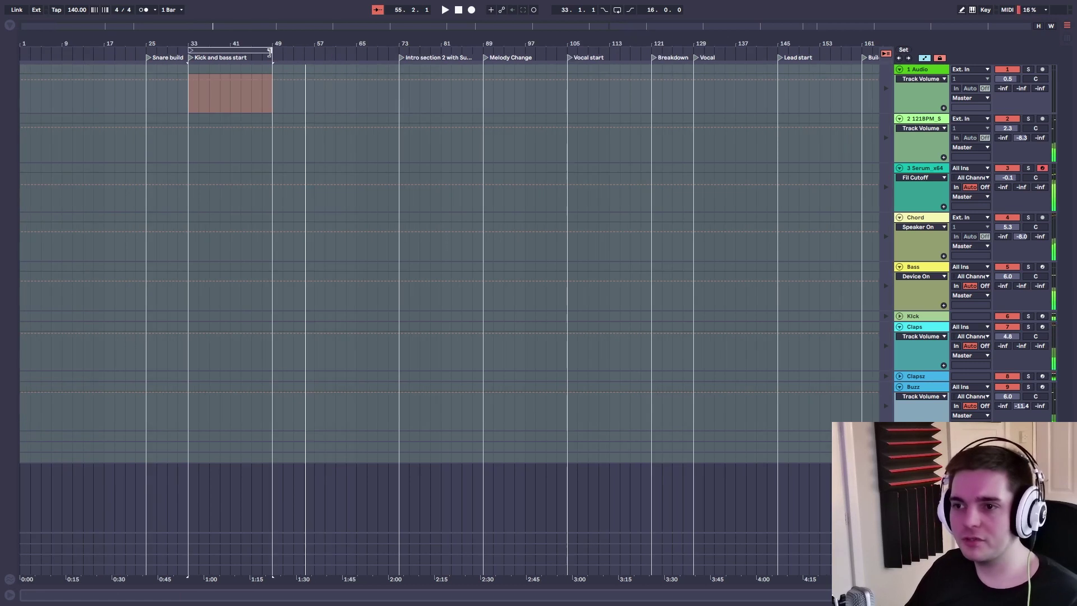
Delete the arrangement time from bar 37 to bar 69.
left_click_drag(272, 52, 354, 51)
right_click(354, 51)
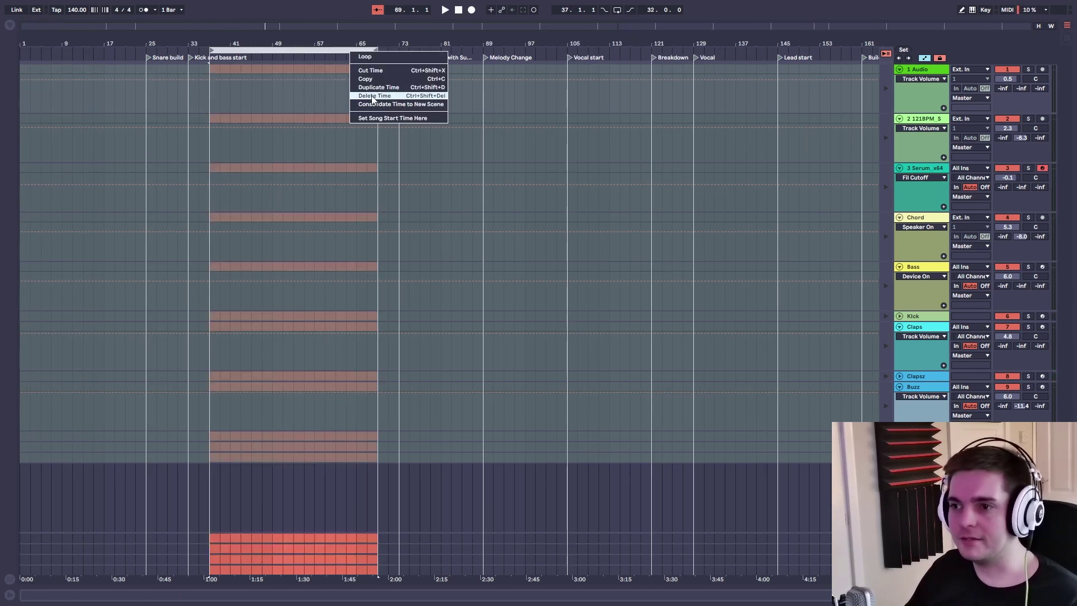
left_click(392, 101)
Delete the Snare build locator at bar 25.
left_click(147, 153)
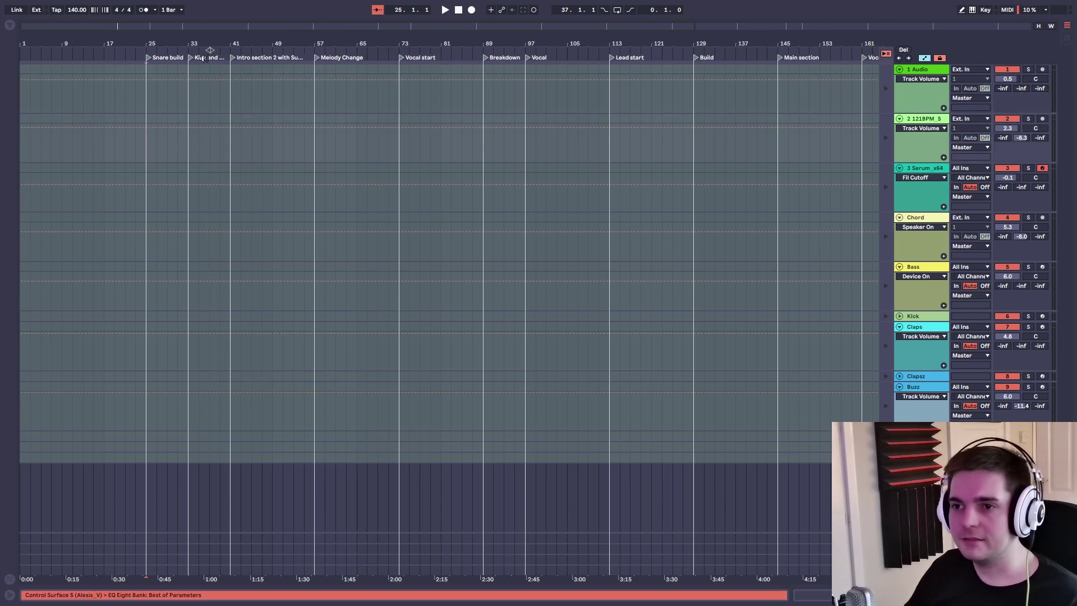
left_click_drag(208, 45, 109, 50)
left_click(134, 112)
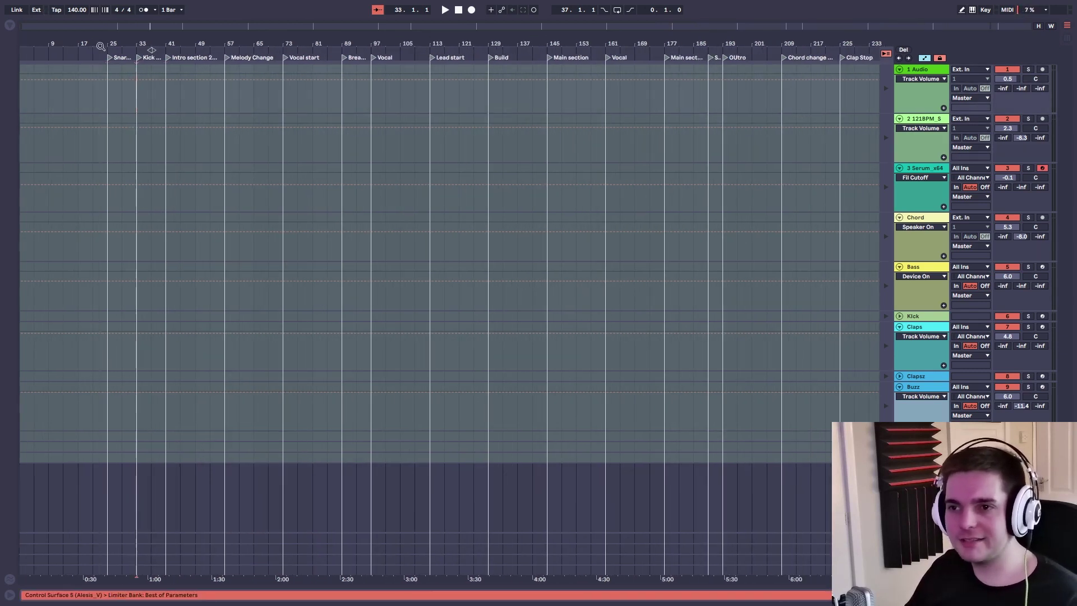
left_click(151, 51)
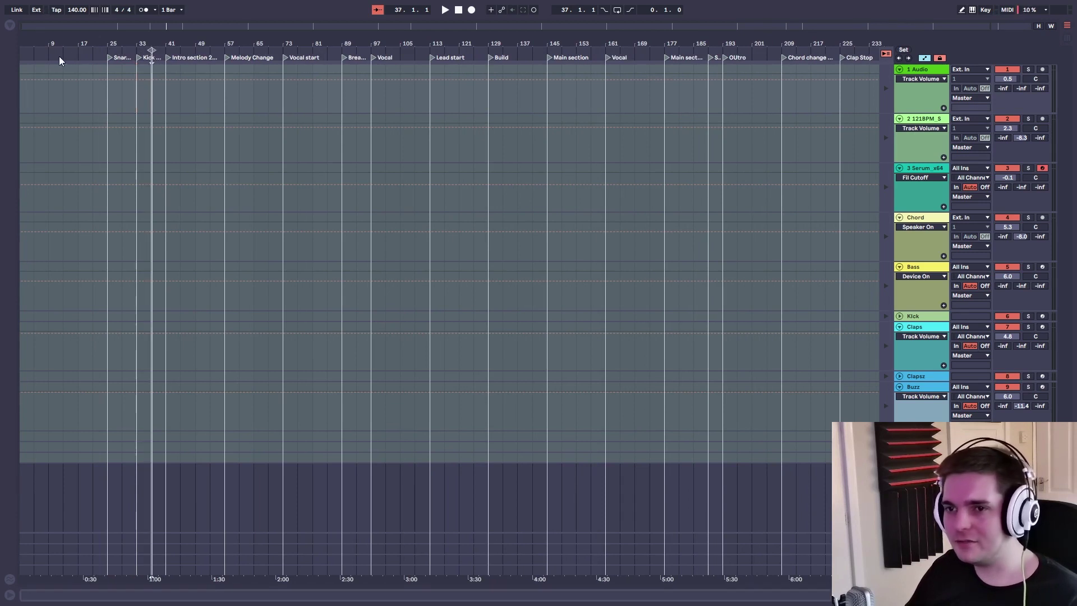
right_click(111, 57)
left_click(119, 86)
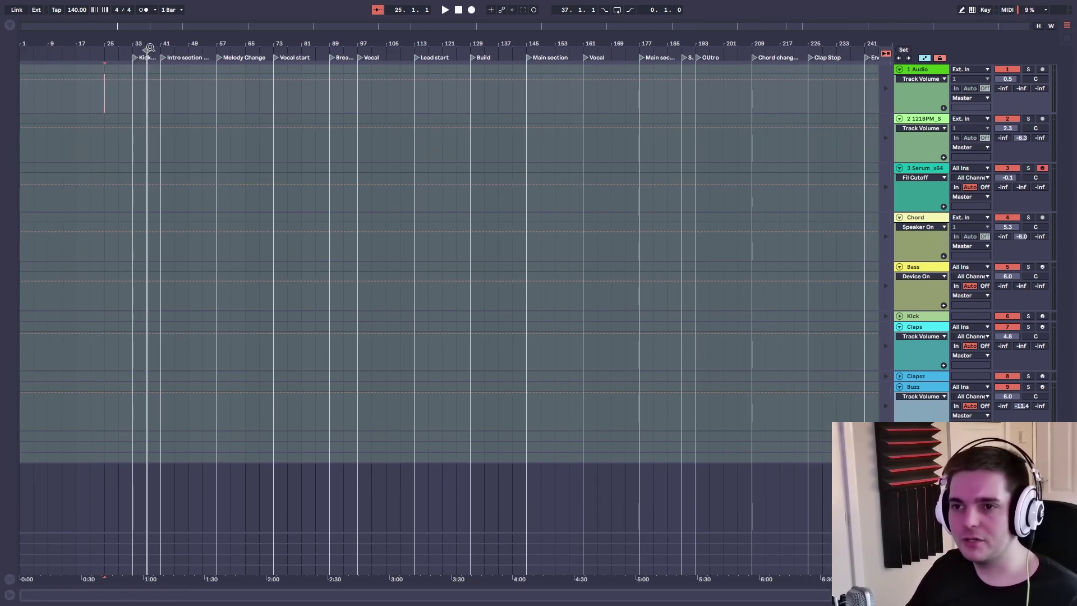
Shorten the intro by deleting 16 bars of time before the Kick and bass start locator, moving it to bar 17.
left_click_drag(149, 51, 70, 51)
mouse_move(126, 46)
left_mouse_down()
mouse_move(27, 51)
mouse_move(122, 39)
left_mouse_up()
right_click(76, 52)
left_click(96, 96)
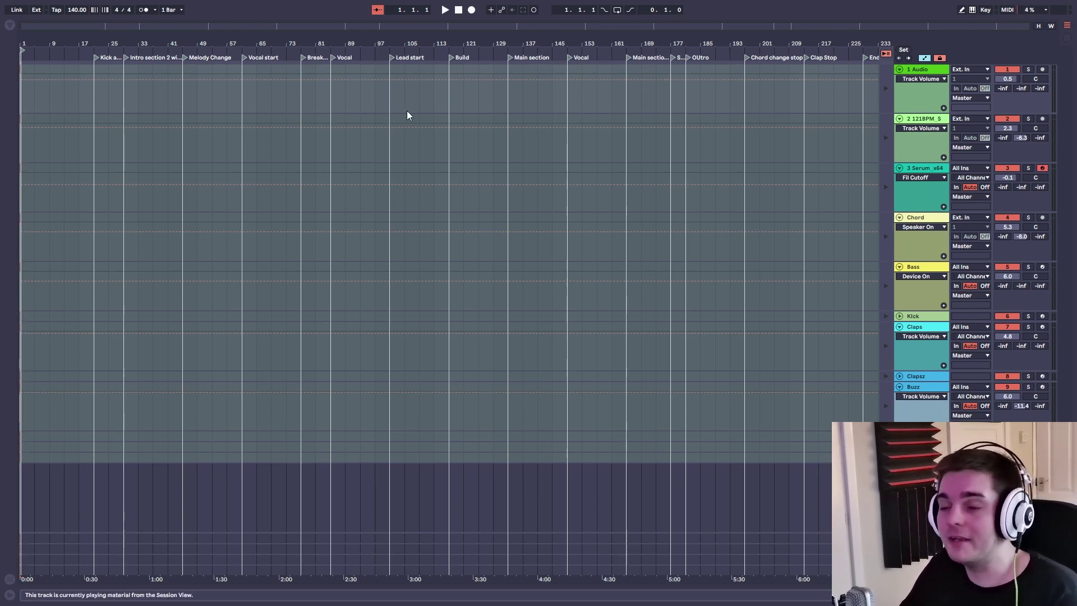
left_click_drag(29, 44, 23, 51)
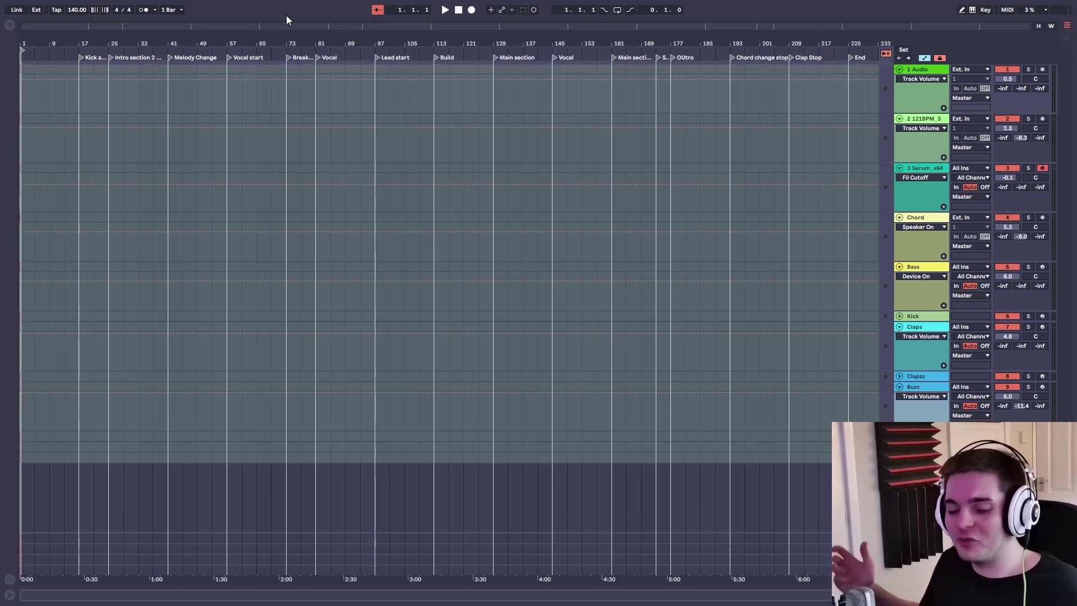
Review the Intro, Breakdown and Main Section scenes in Session View.
key("Tab")
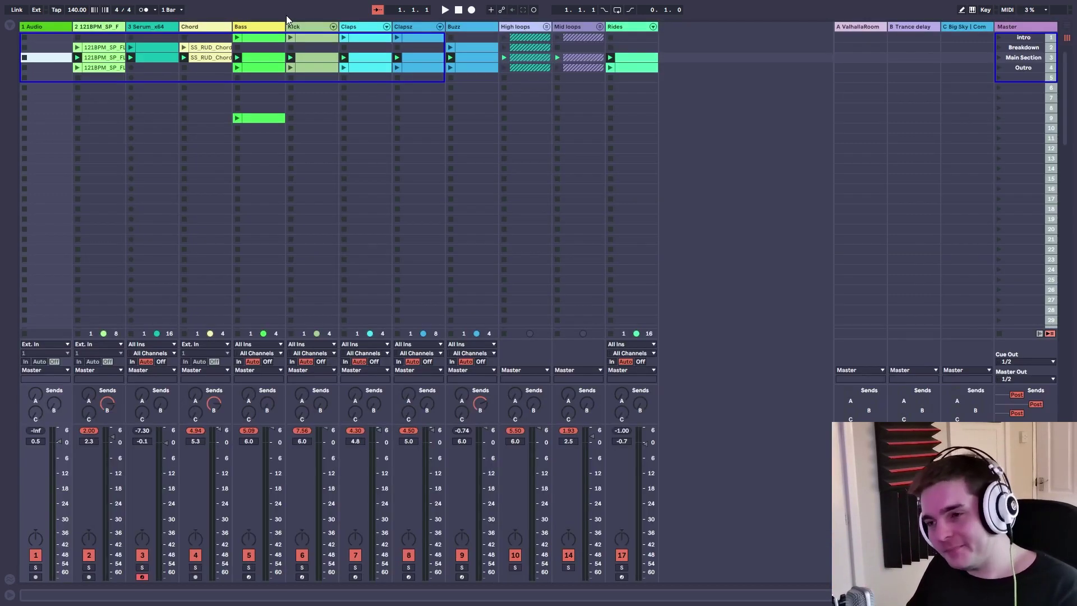
left_click(1030, 60)
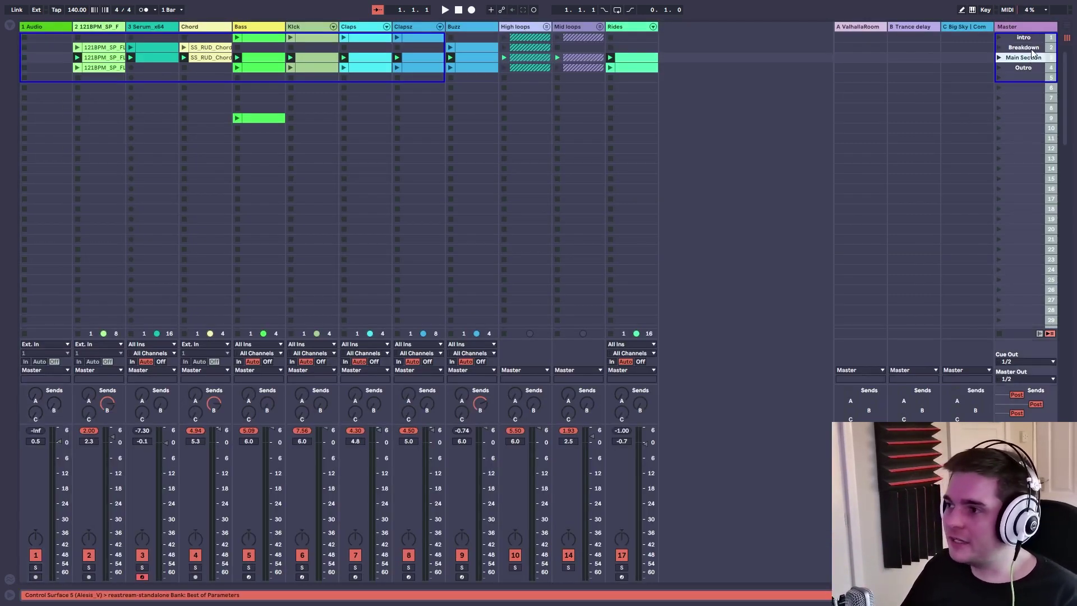
left_click(1030, 49)
left_click(1030, 37)
left_click(1025, 59)
left_click(1027, 37)
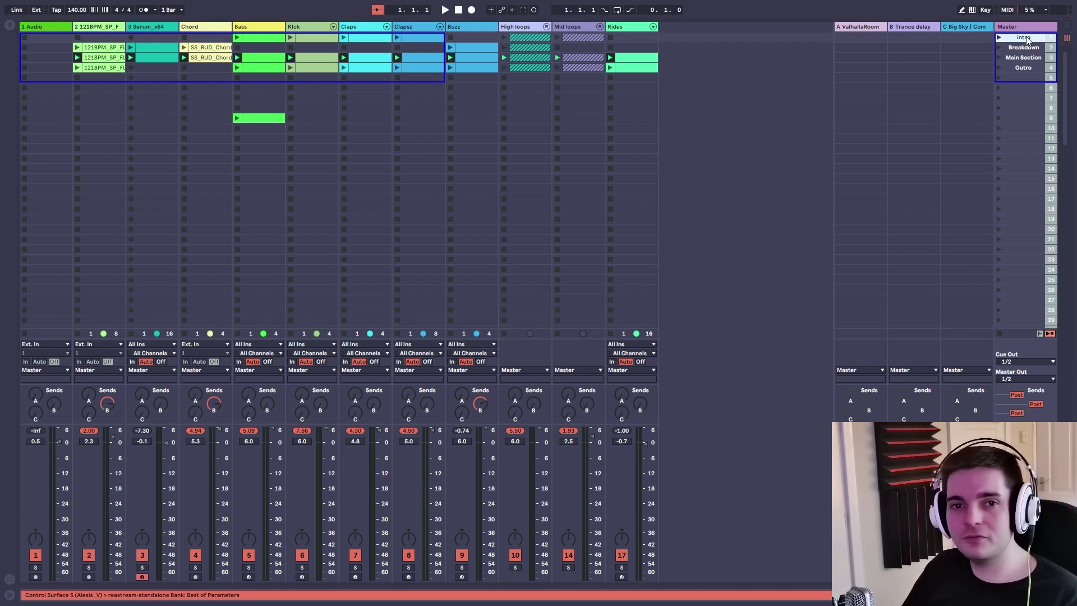
left_click(1025, 49)
left_click(1026, 58)
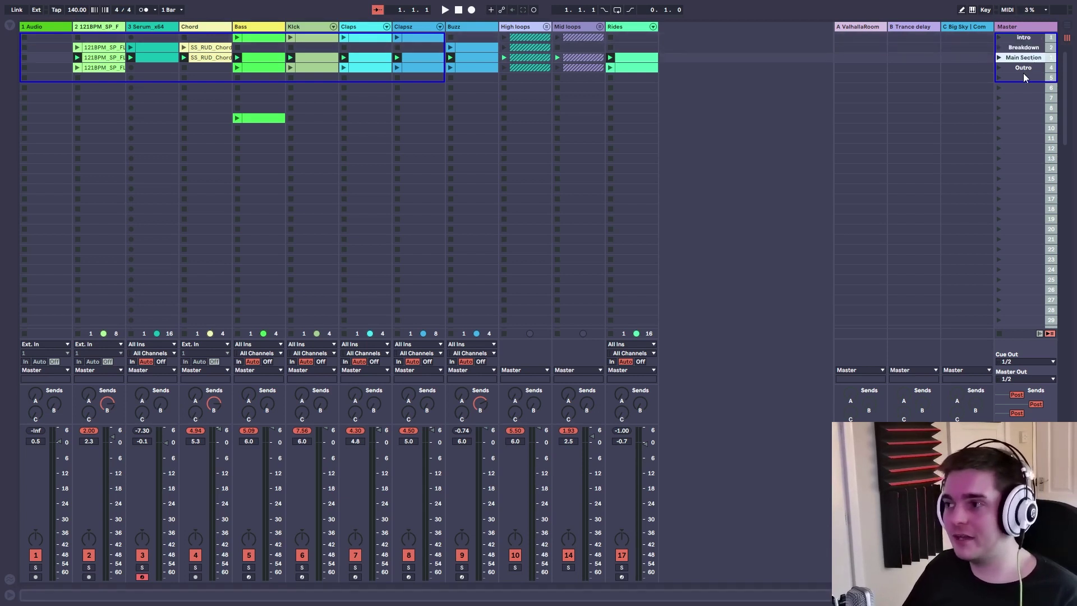
left_click(714, 240)
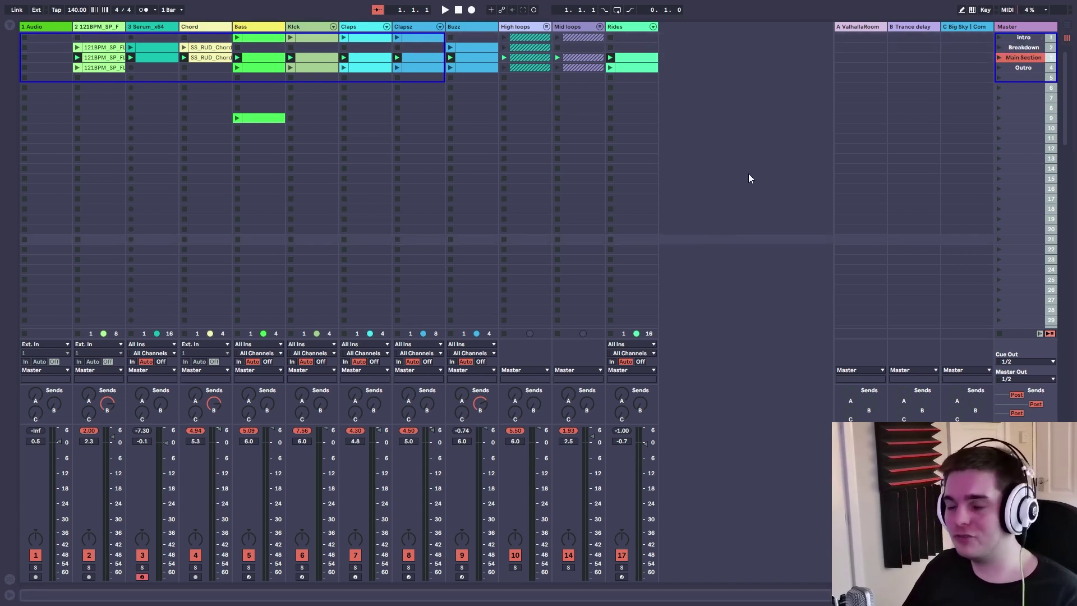
Compare the locator layout with the Session View scenes, playing the Main Section scene briefly before returning to the arrangement.
key("Tab")
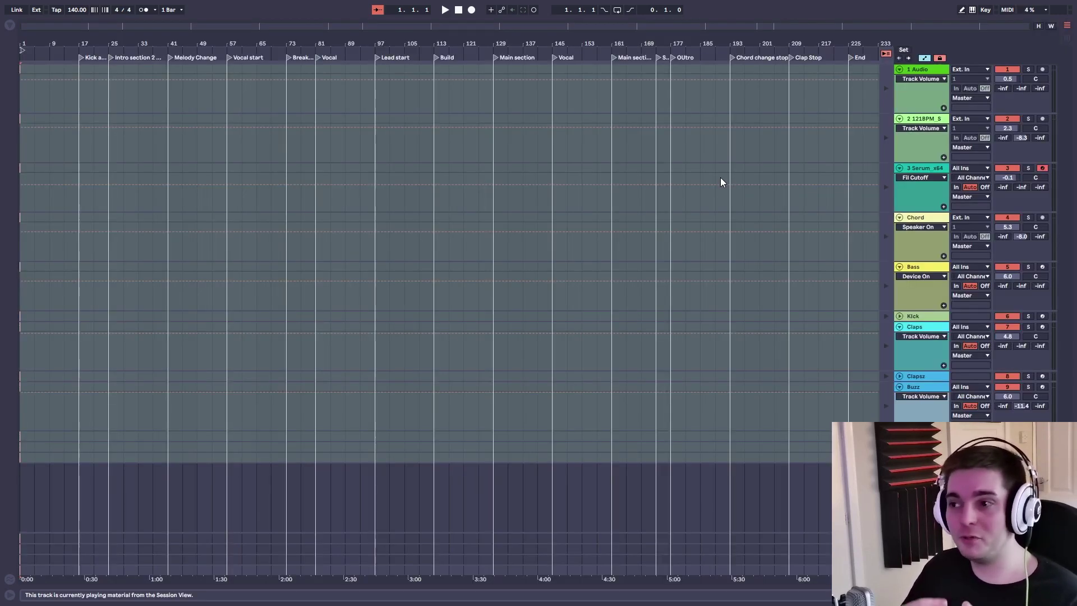
key("Tab")
key("Tab")
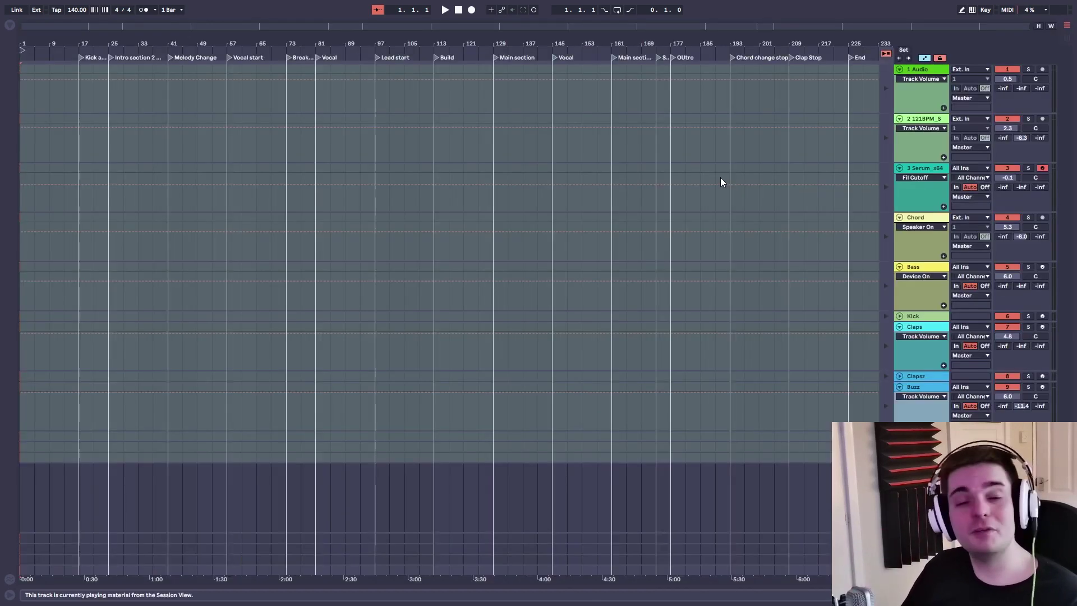
key("Tab")
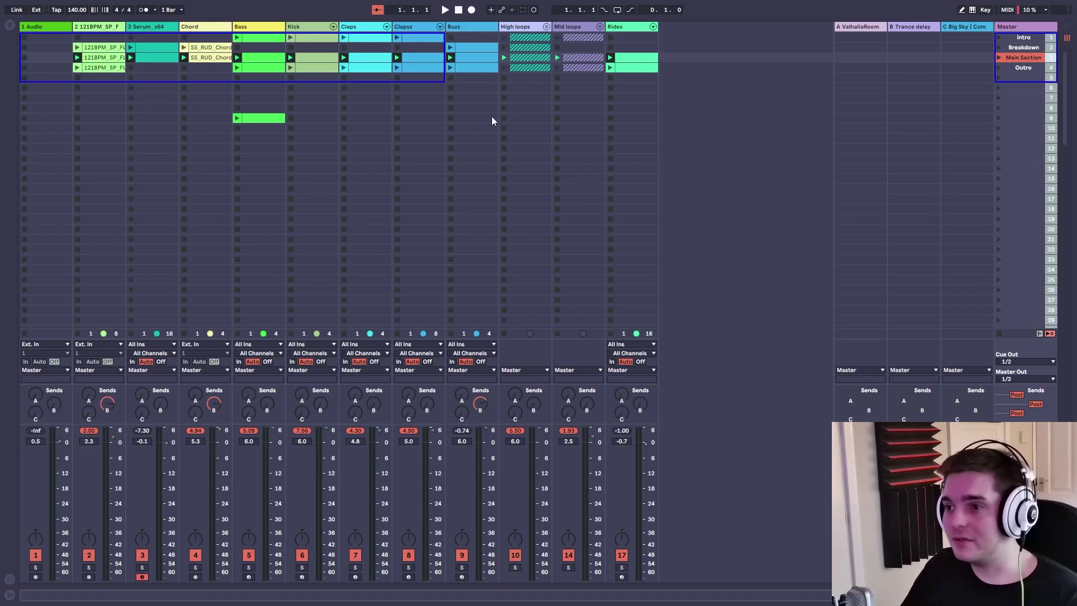
left_click(1001, 58)
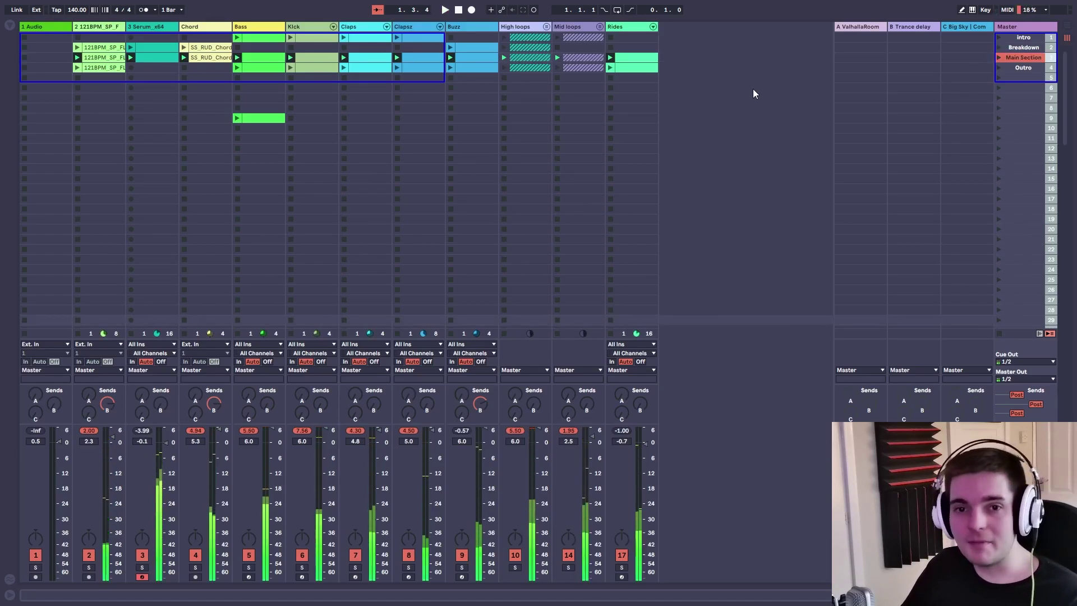
key("Tab")
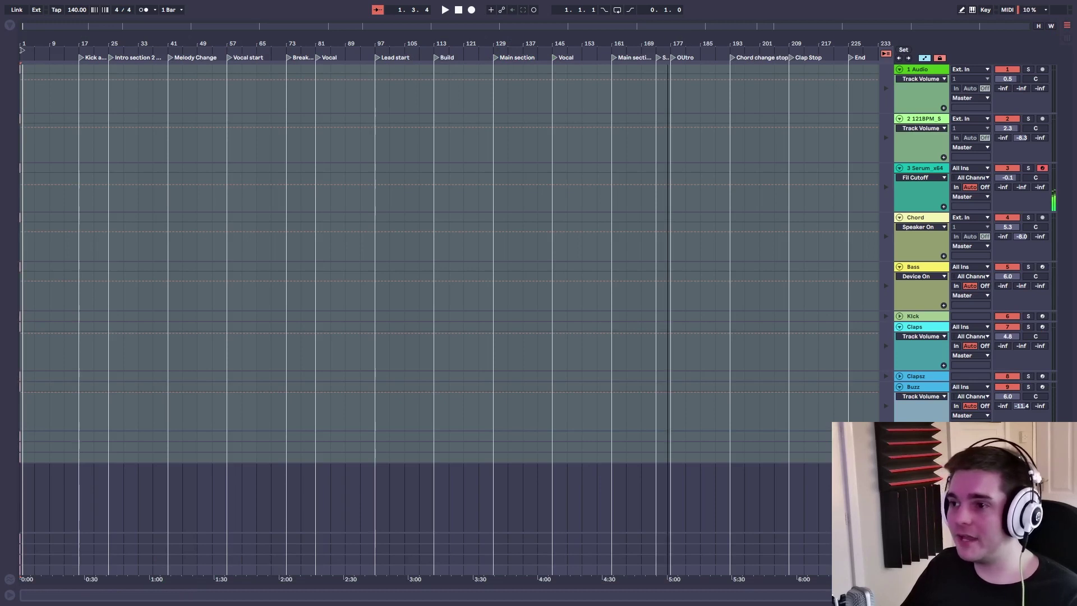
Record the Main Section scene into the arrangement from the Main section locator at bar 129 to about bar 137.
left_click(498, 104)
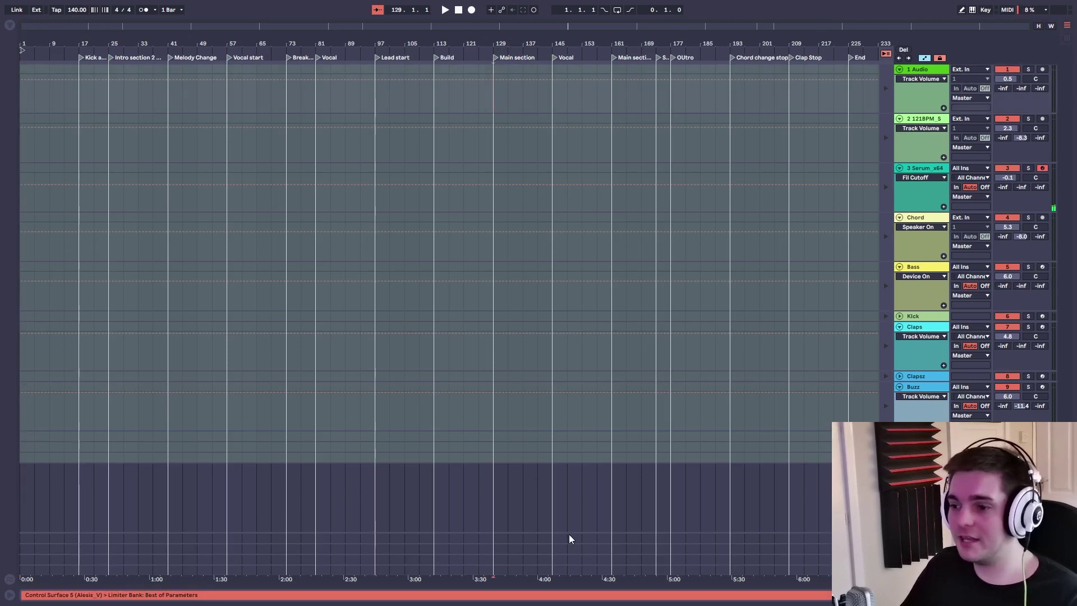
left_click(471, 12)
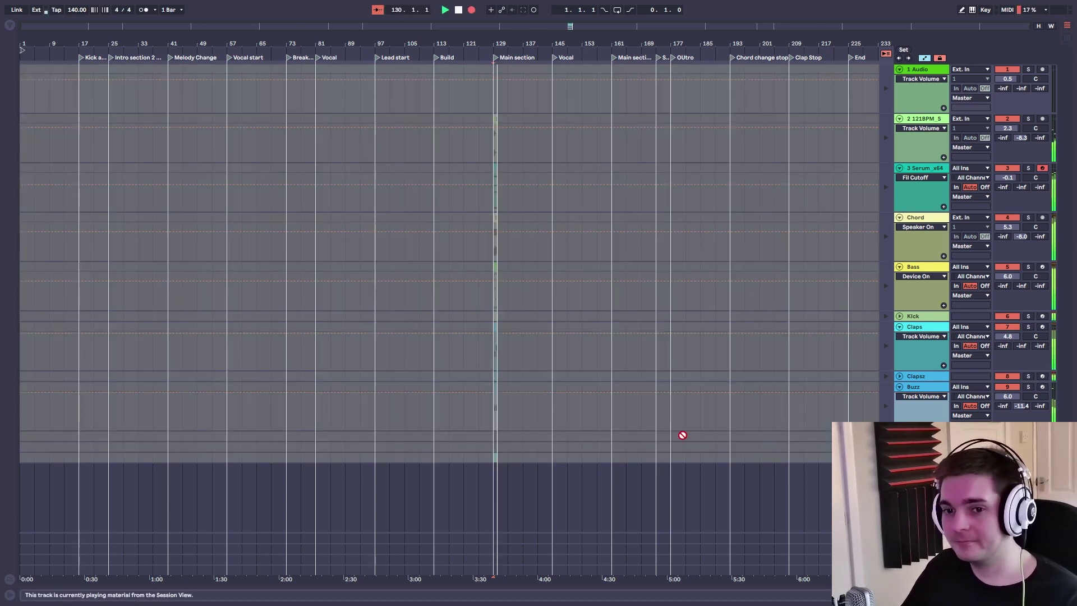
mouse_move(503, 39)
left_mouse_down()
mouse_move(503, 56)
mouse_move(477, 43)
mouse_move(500, 62)
mouse_move(507, 46)
left_mouse_up()
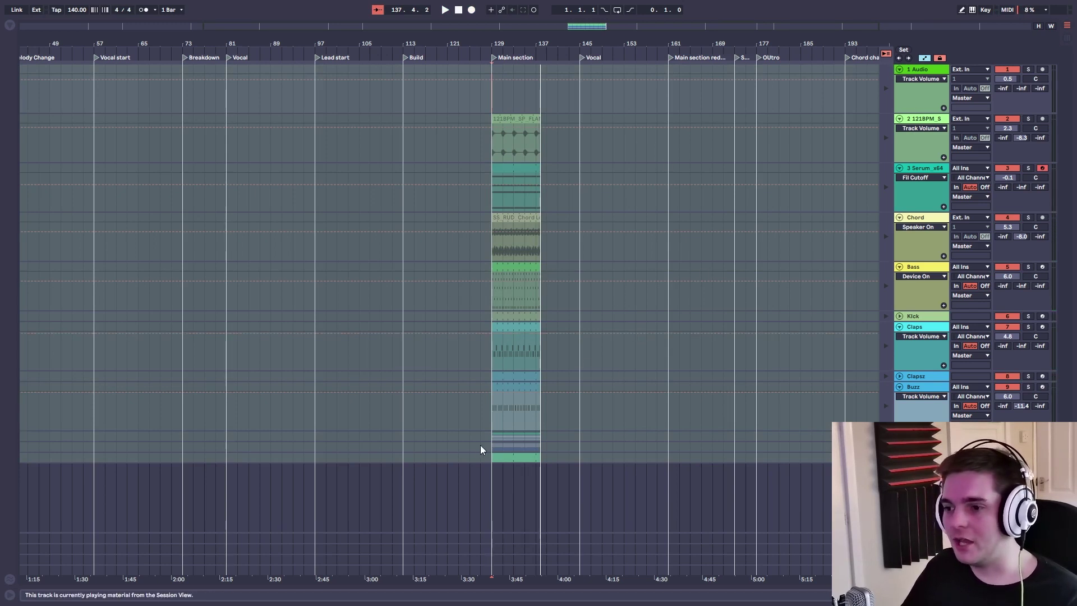
Switch all tracks from Session View playback back to the arrangement.
left_click(423, 294)
left_click(523, 193)
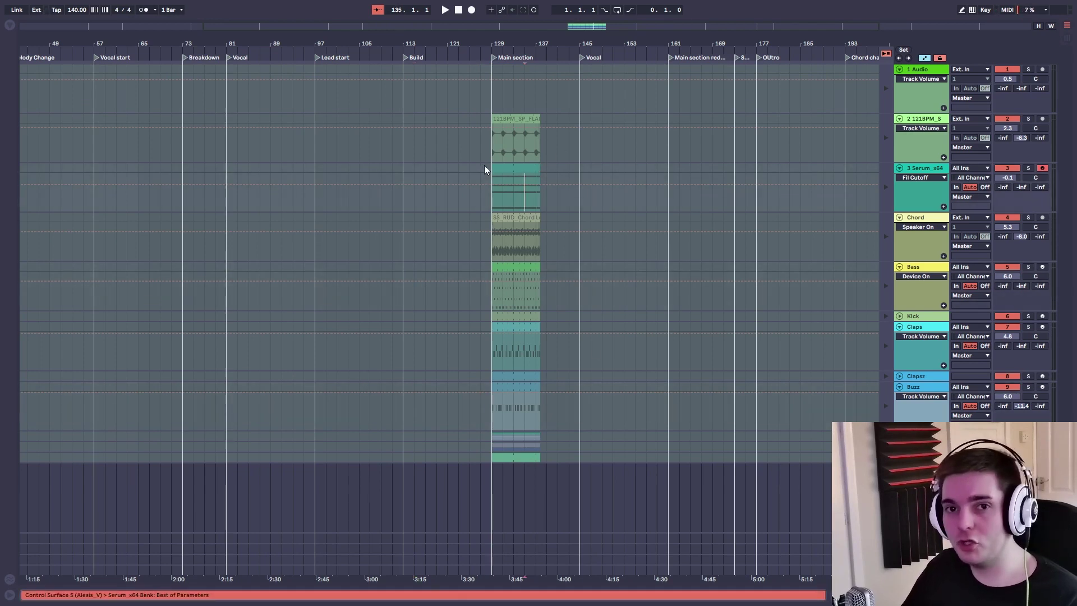
key("Tab")
key("Tab")
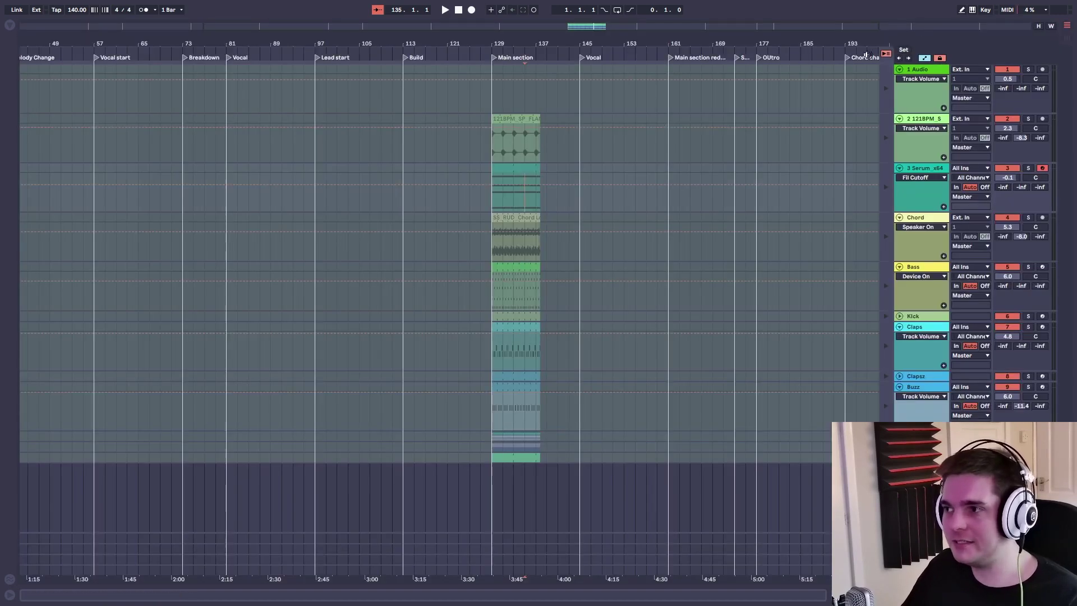
left_click(884, 54)
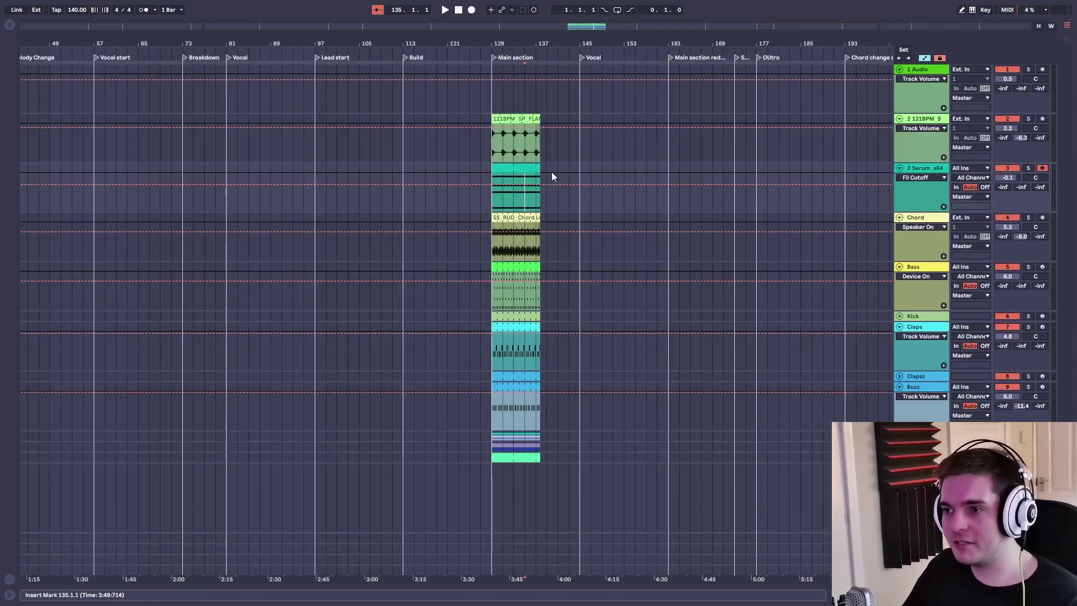
Extend the recorded Main Section clips on all tracks, including the grouped loops, to the Vocal locator at bar 145.
mouse_move(569, 108)
left_mouse_down()
mouse_move(513, 110)
mouse_move(459, 436)
mouse_move(483, 457)
mouse_move(578, 458)
left_mouse_up()
key("ctrl+z")
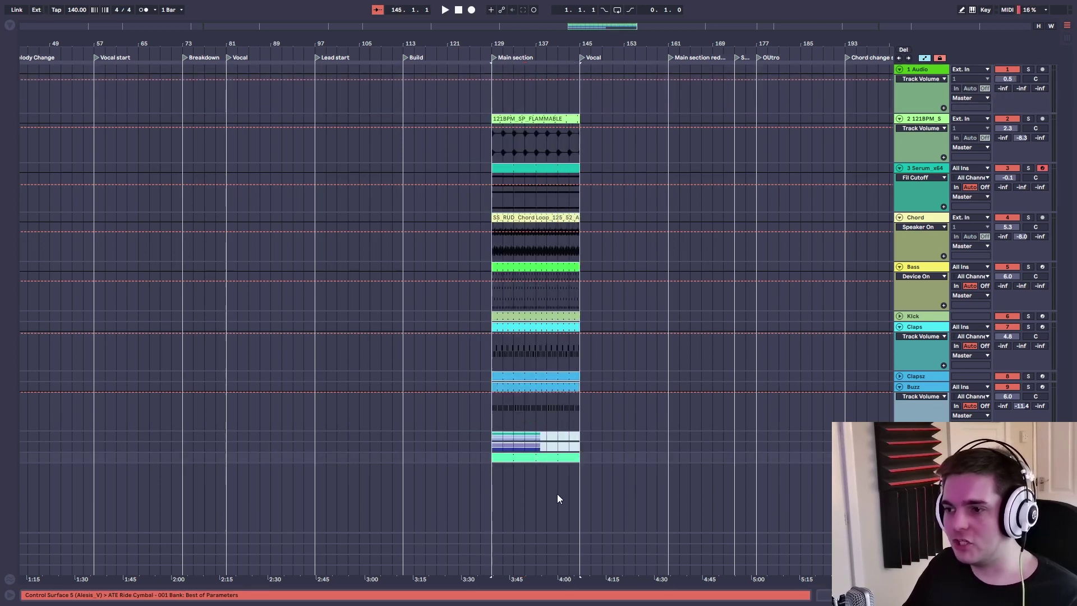
key("ctrl+z")
left_click(558, 458)
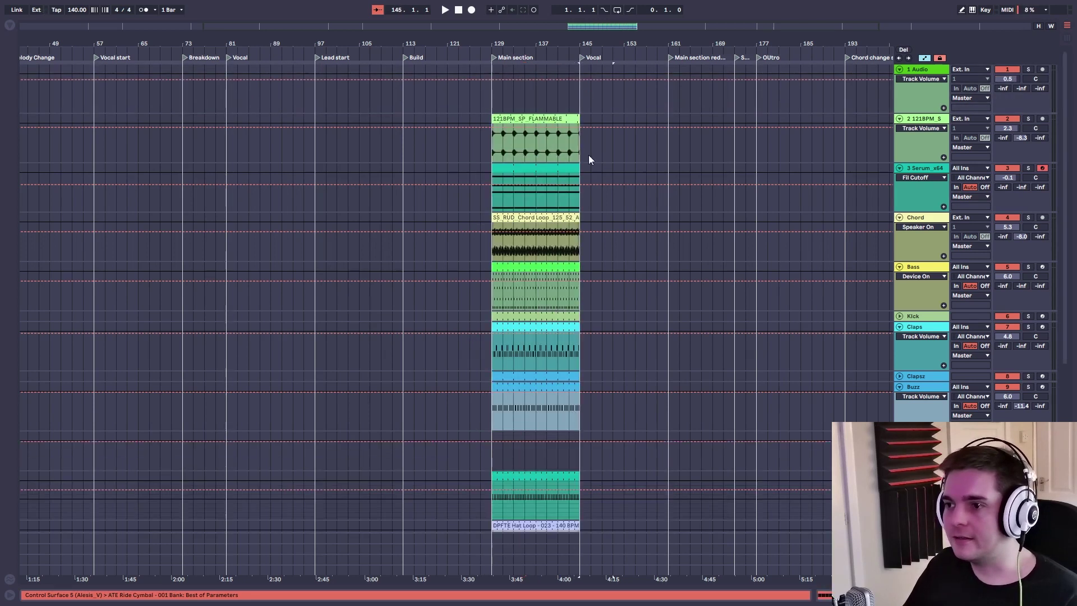
left_click(588, 149)
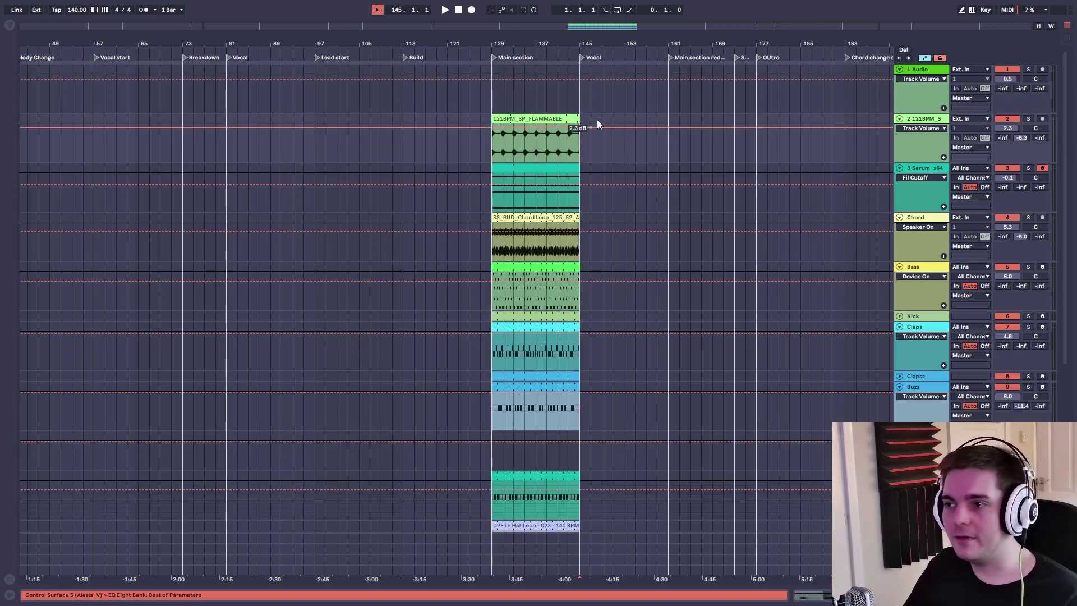
Play the extended Main section clips from bar 129.
left_click(483, 150)
left_click(493, 153)
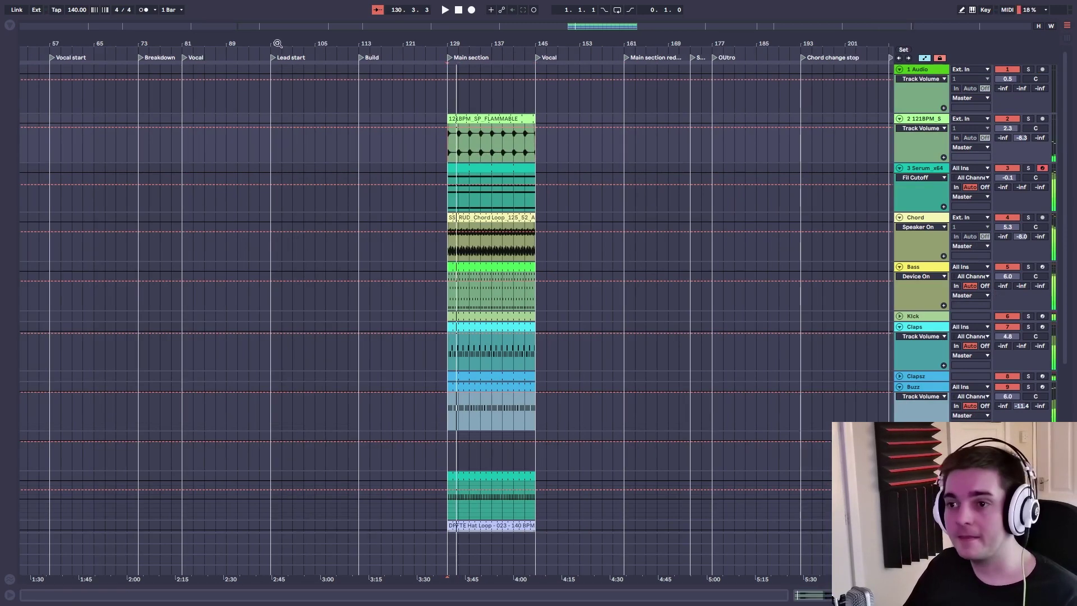
left_click_drag(278, 44, 379, 43)
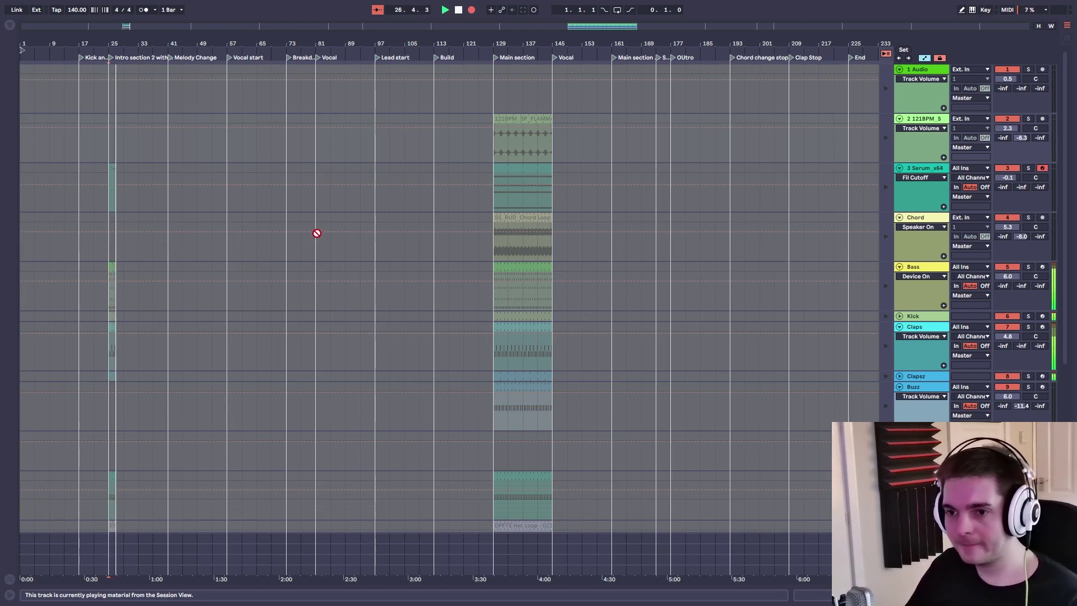
Delete the recorded Serum clip from Intro section 2 at bar 25.
scroll(122, 133, "down", 1)
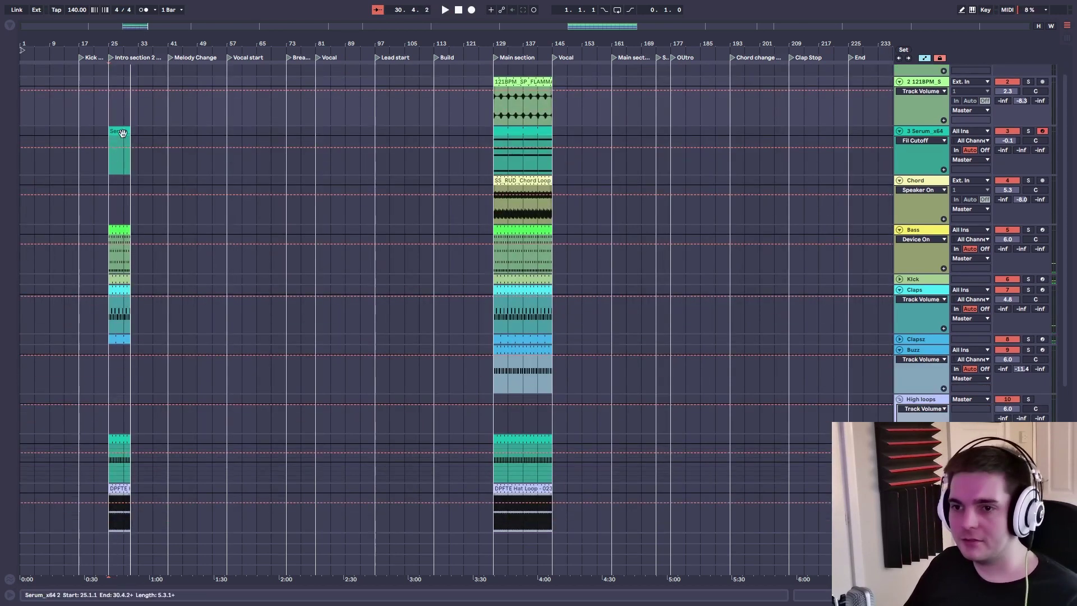
left_click(123, 133)
key("Delete")
scroll(144, 219, "down", 3)
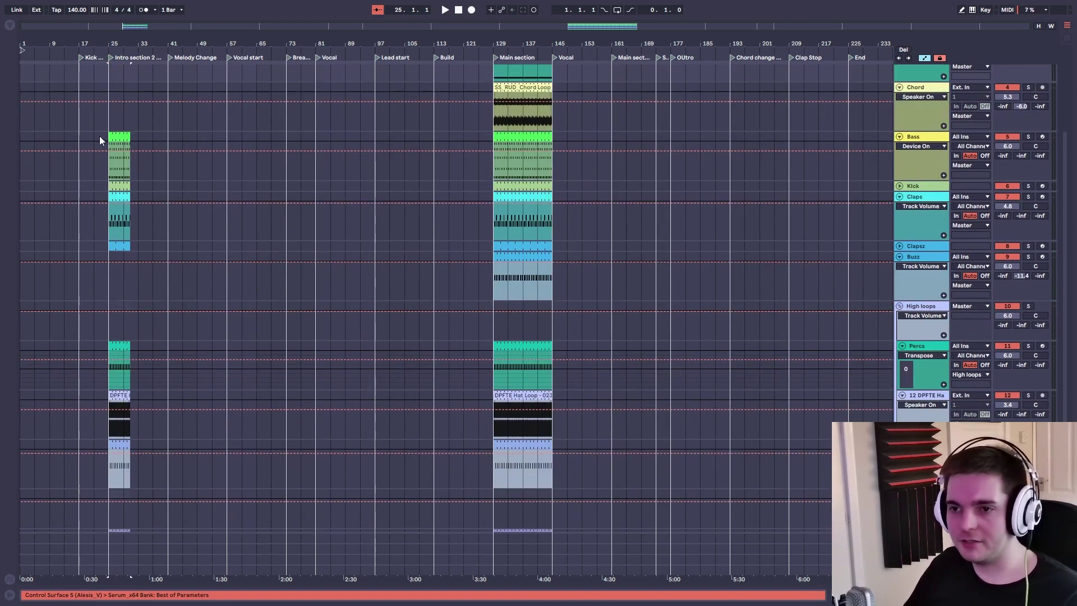
Extend the recorded intro clips on all tracks, including the grouped loops, from bar 25 to the Breakdown locator at bar 73.
left_click_drag(99, 137, 170, 521)
scroll(145, 546, "down", 1)
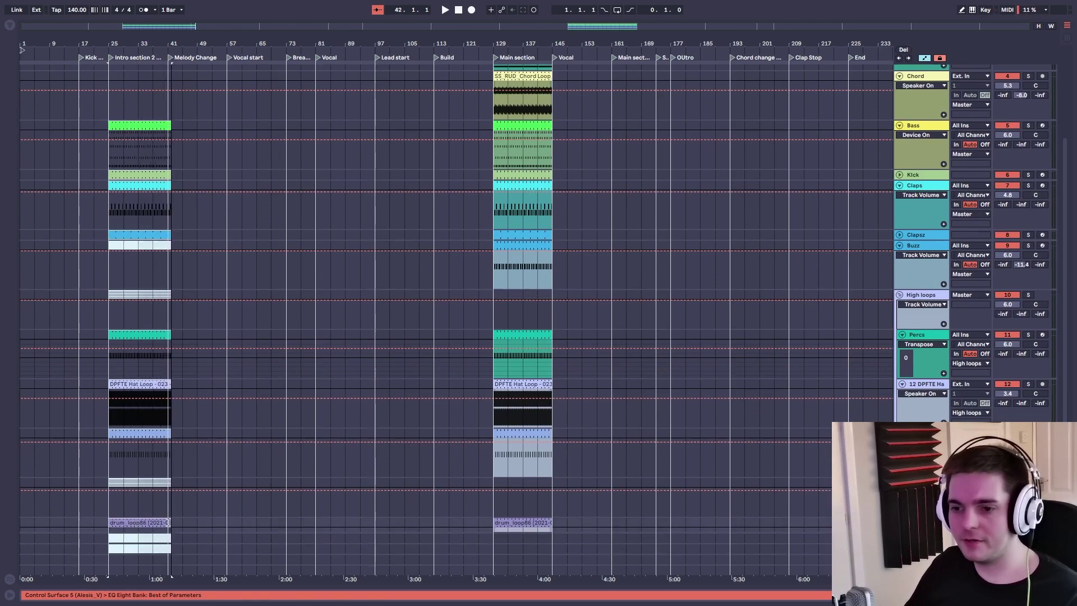
scroll(116, 452, "up", 2)
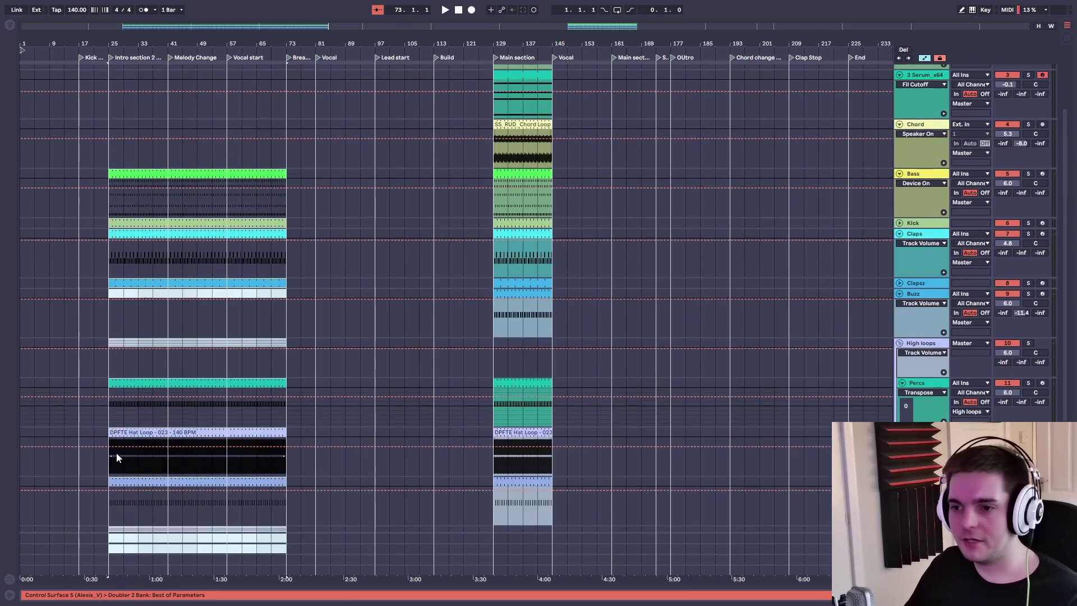
scroll(116, 453, "up", 2)
left_click(159, 210)
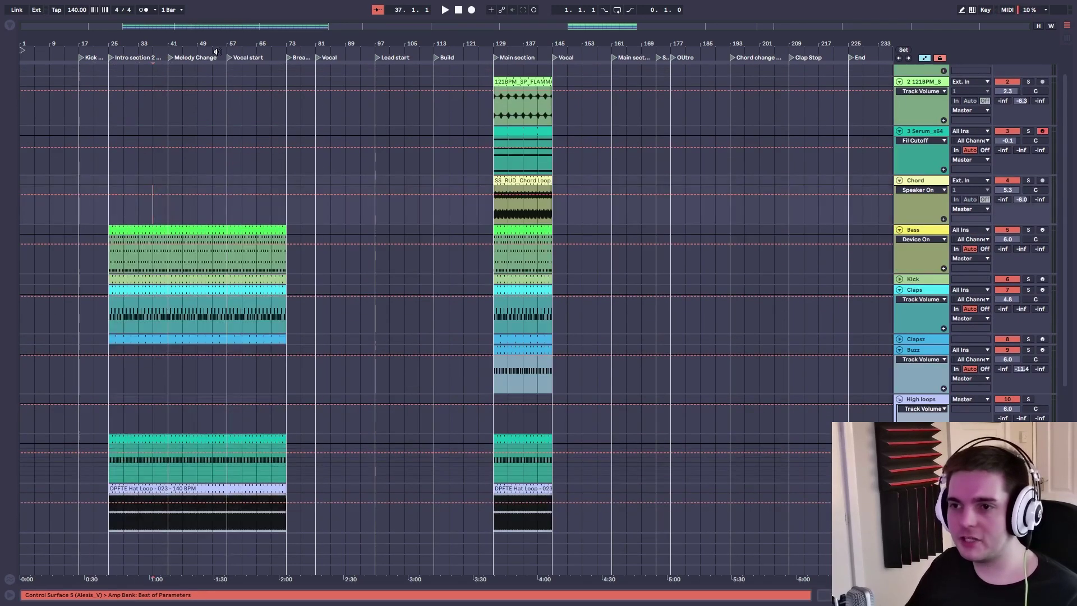
Copy the 121BPM_SP_FLAMMABLE vocal clip from the Main section to the Vocal start locator at bar 57.
mouse_move(215, 49)
left_mouse_down()
mouse_move(243, 79)
mouse_move(271, 75)
left_mouse_up()
left_click_drag(313, 40, 303, 28)
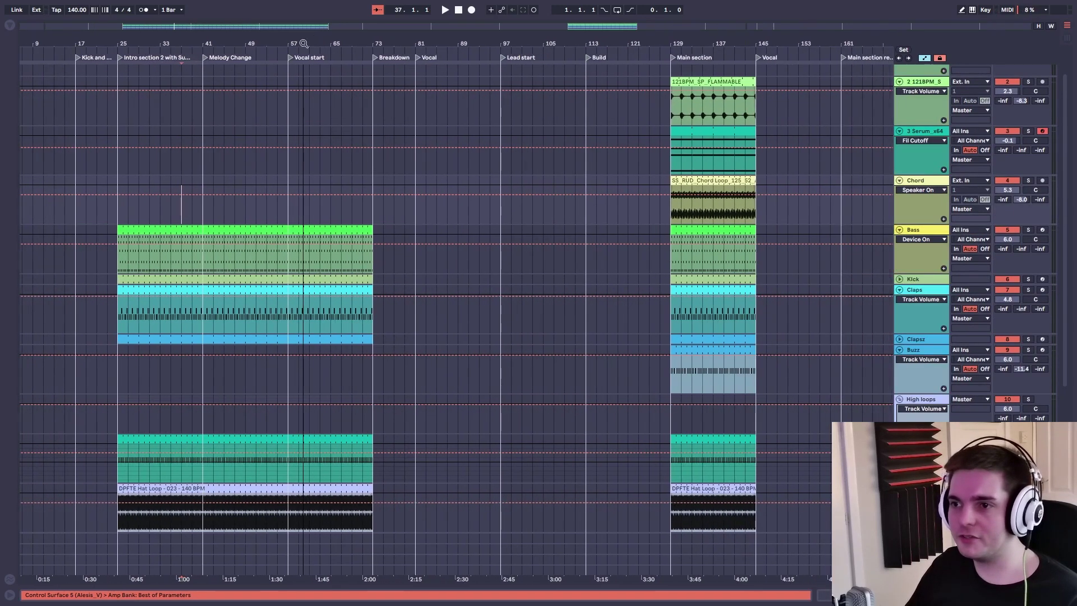
left_click(714, 81)
key("ctrl+c")
left_click(295, 78)
key("ctrl+v")
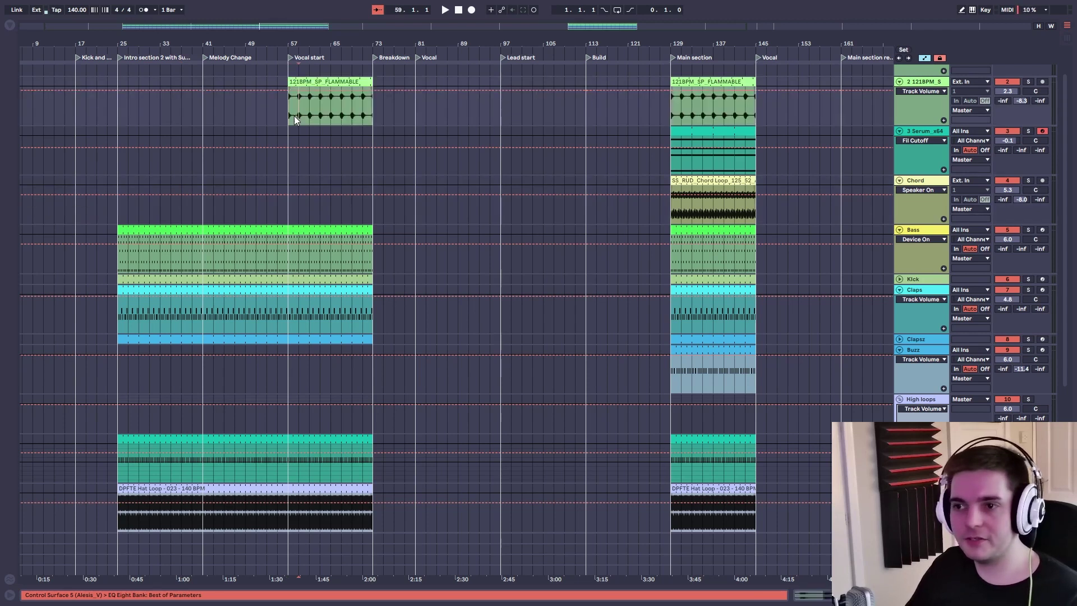
Copy the Main section chord loop to the Melody Change locator at bar 41 and repeat it up to bar 73.
left_click(203, 115)
left_click(230, 87)
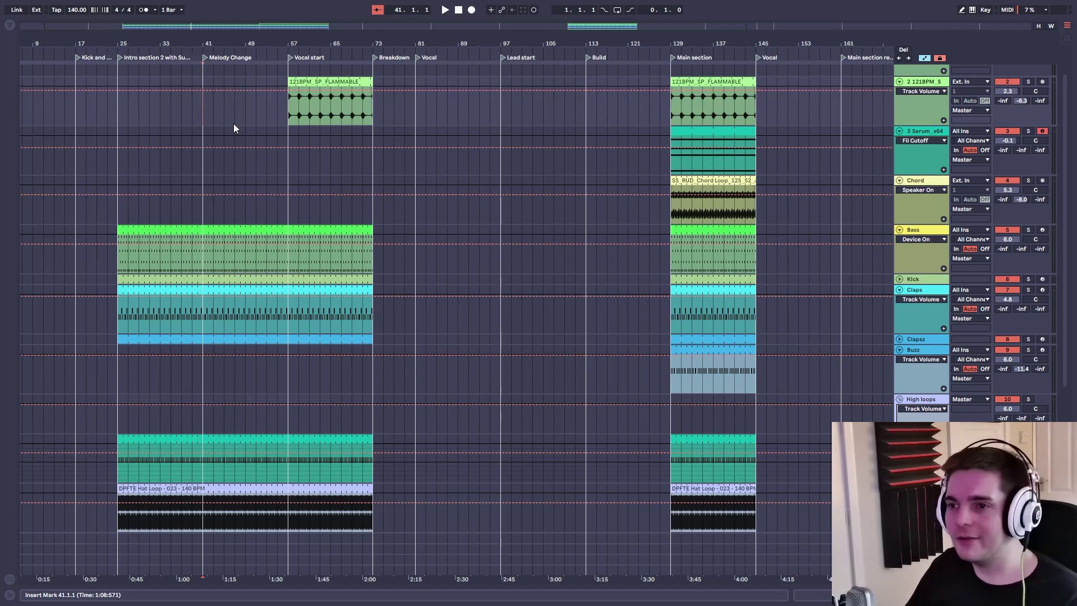
scroll(231, 129, "down", 8)
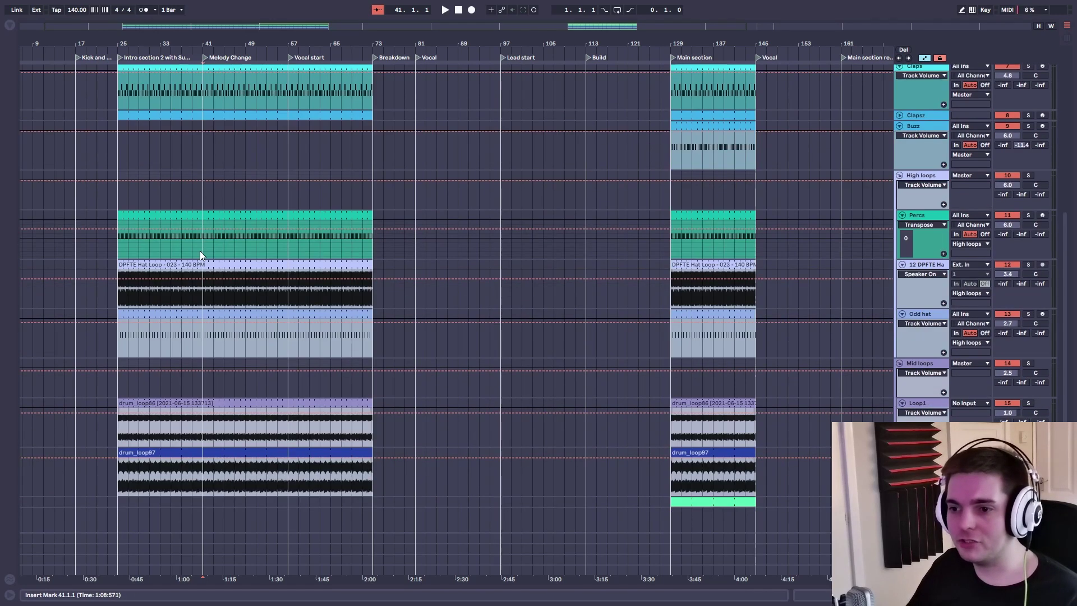
scroll(203, 392, "up", 9)
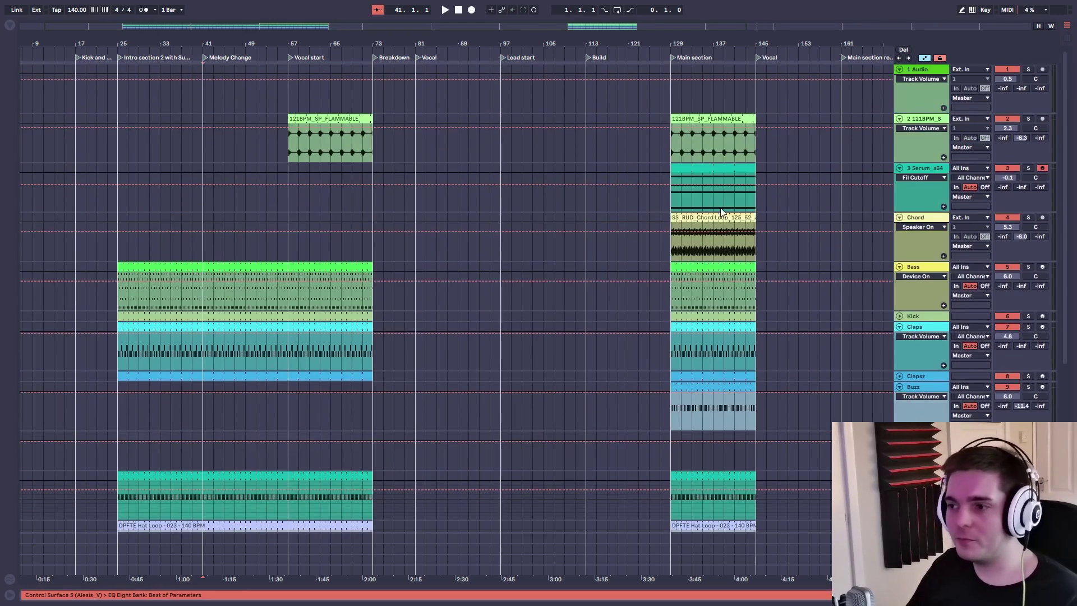
left_click(711, 217)
left_click(208, 217)
key("ctrl+v")
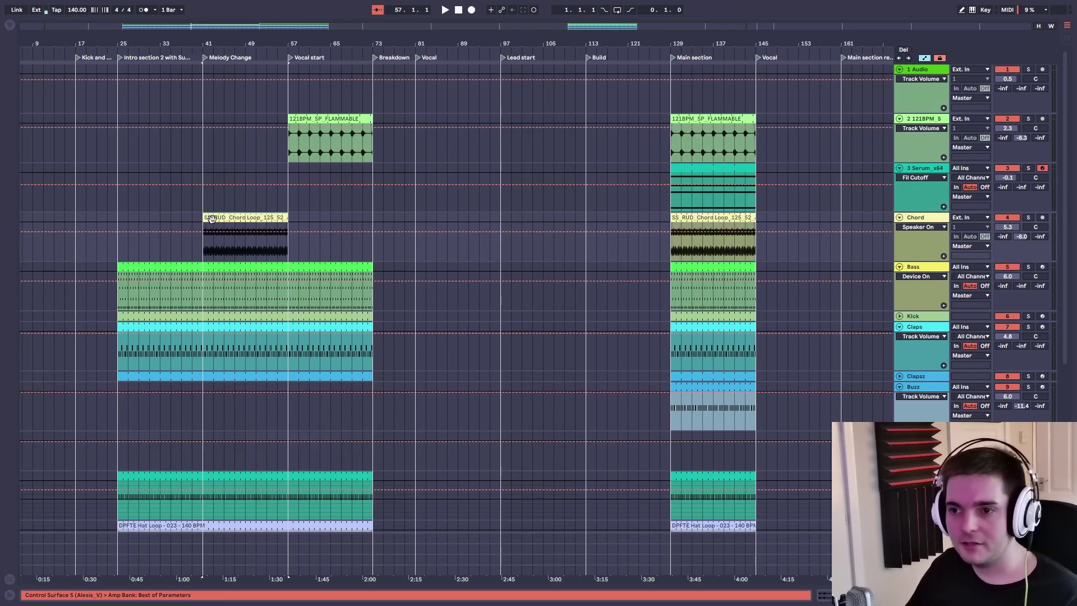
left_click_drag(287, 218, 343, 220)
key("ctrl+v")
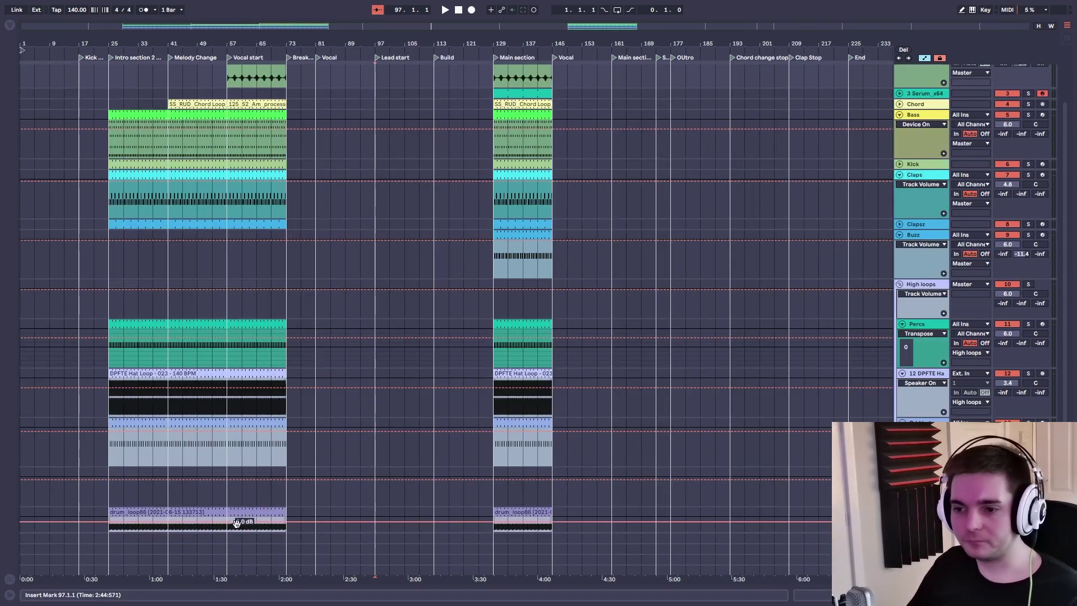
Collapse the Serum, Chord, Bass, Claps and Buzz track lanes in the arrangement.
scroll(241, 505, "down", 3)
scroll(264, 432, "up", 5)
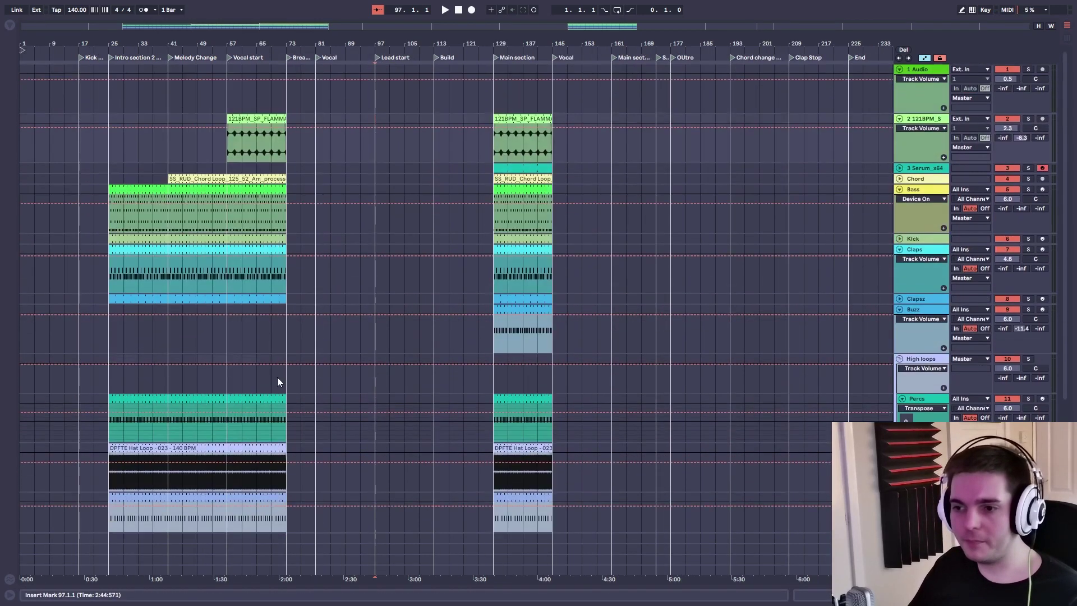
left_click(899, 190)
left_click(899, 209)
left_click(900, 231)
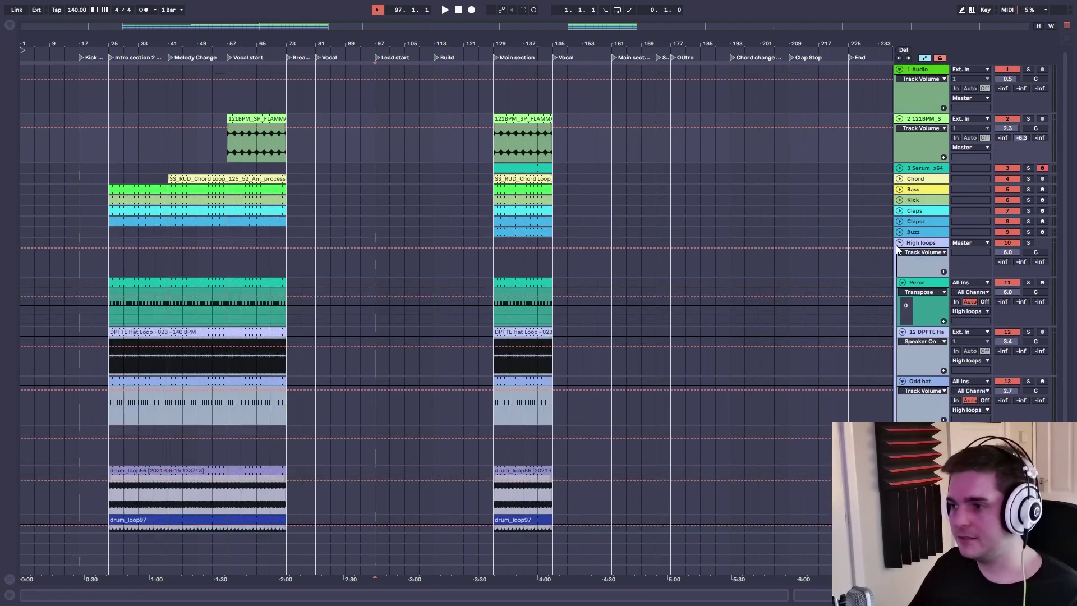
Extend the vocal, chord and loop clips to the Lead start locator at bar 97, ending the bass, kick and claps clips at bar 73.
left_click_drag(286, 282, 375, 282)
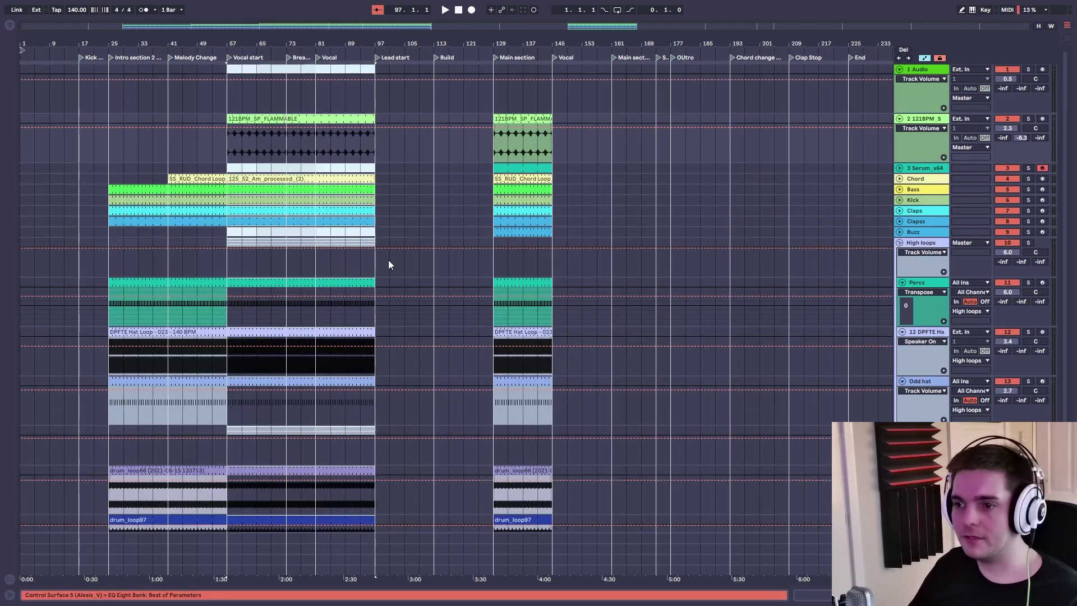
left_click(394, 236)
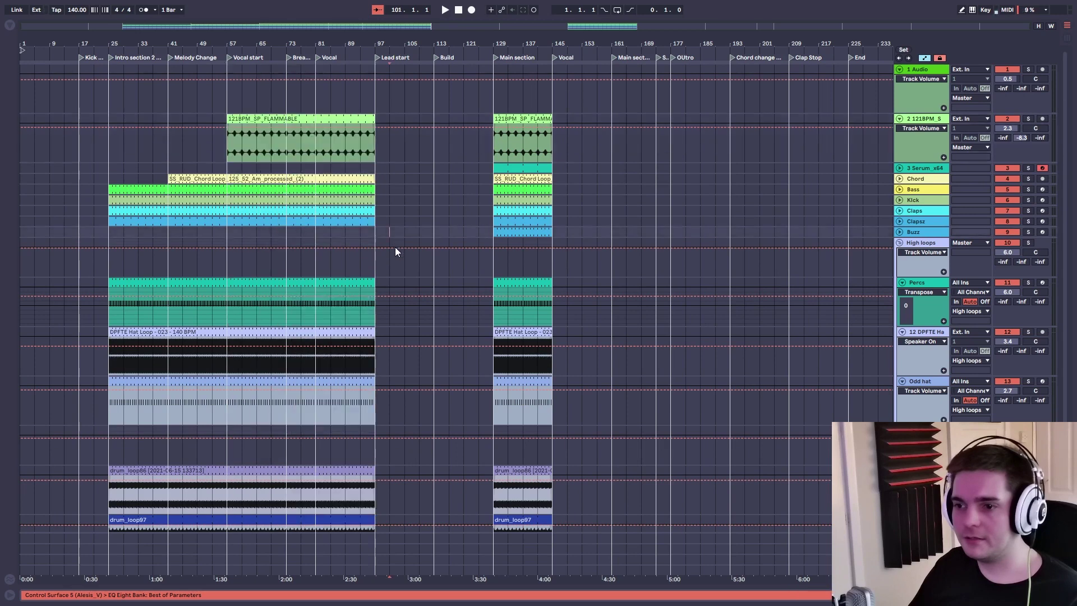
key("ctrl+z")
left_click(300, 140)
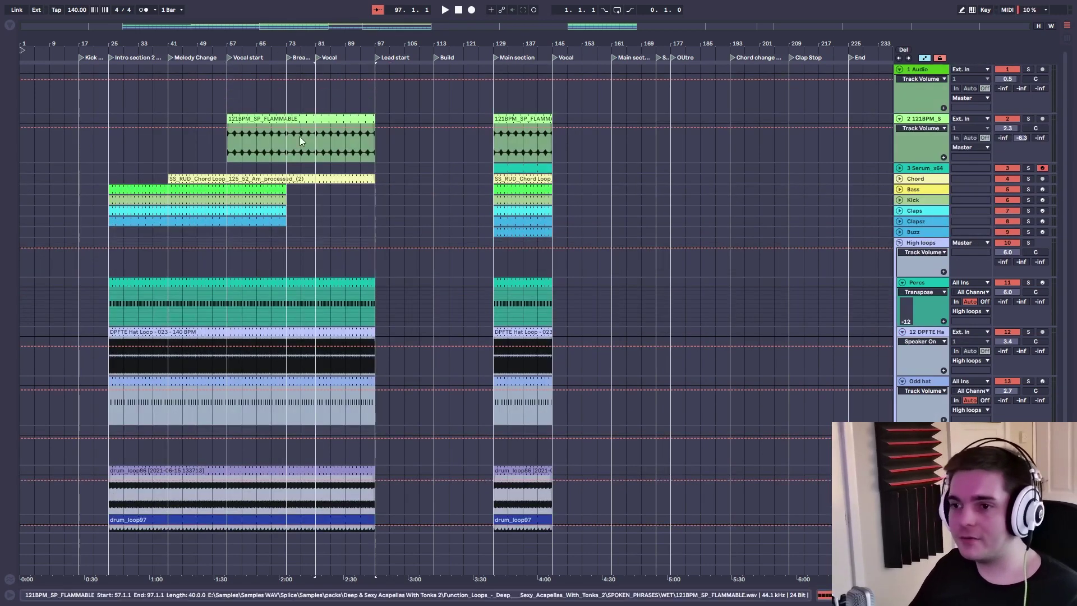
Copy the bass, kick and both claps tracks' clips from bars 57 to 73 to the Vocal locator at bar 81.
left_click(318, 192)
scroll(311, 425, "down", 1)
scroll(302, 409, "up", 1)
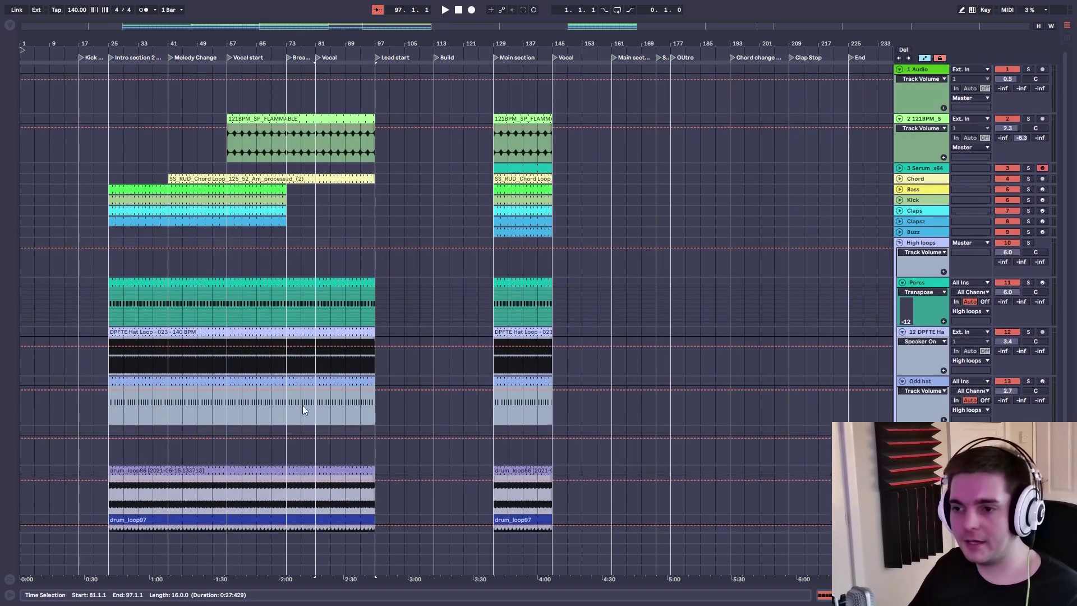
scroll(303, 409, "down", 1)
scroll(301, 469, "up", 1)
left_click_drag(286, 231, 232, 223)
key("ctrl+c")
left_click(318, 194)
key("ctrl+v")
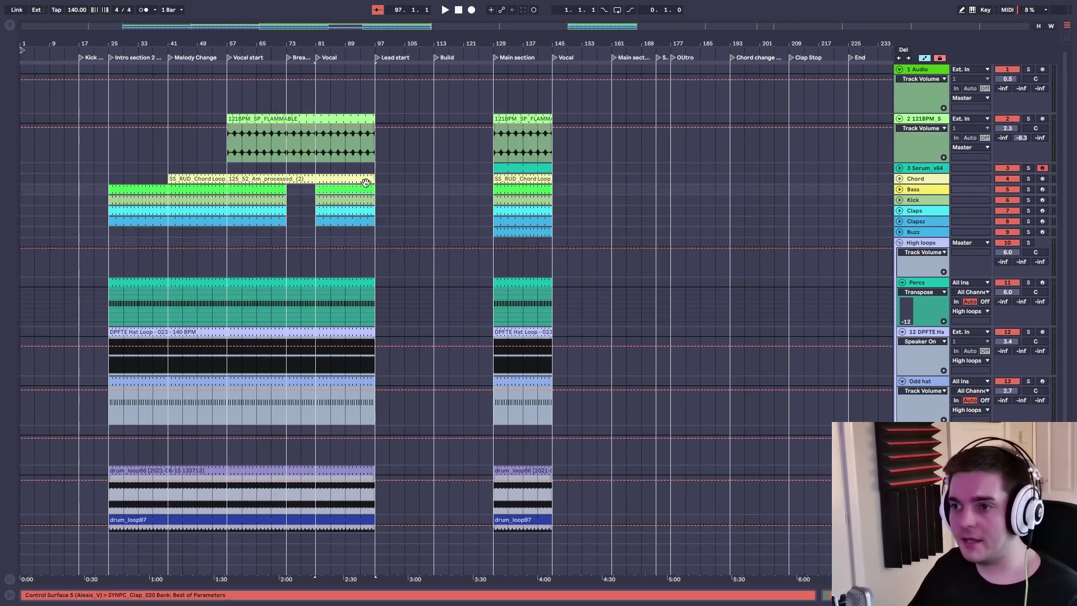
Play the arrangement from about bar 69 into the Breakdown section.
scroll(754, 482, "down", 3)
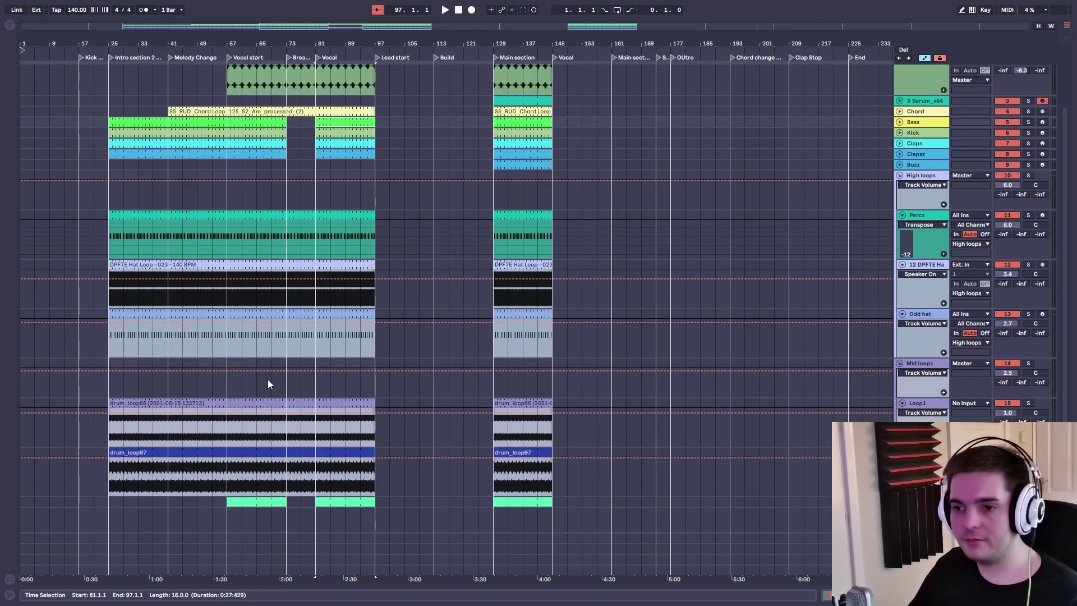
left_click(271, 381)
key("space")
scroll(476, 441, "up", 3)
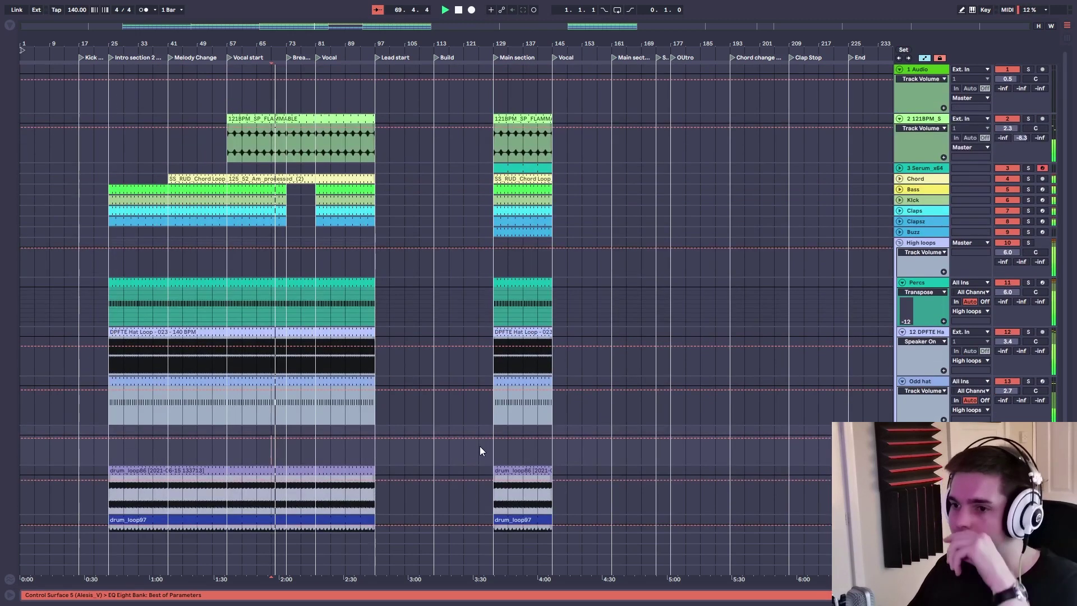
Copy the Main section Serum clip to the Breakdown locator at bar 73 and extend it to Lead start at bar 97.
left_click(505, 164)
key("ctrl+c")
left_click(287, 168)
key("ctrl+v")
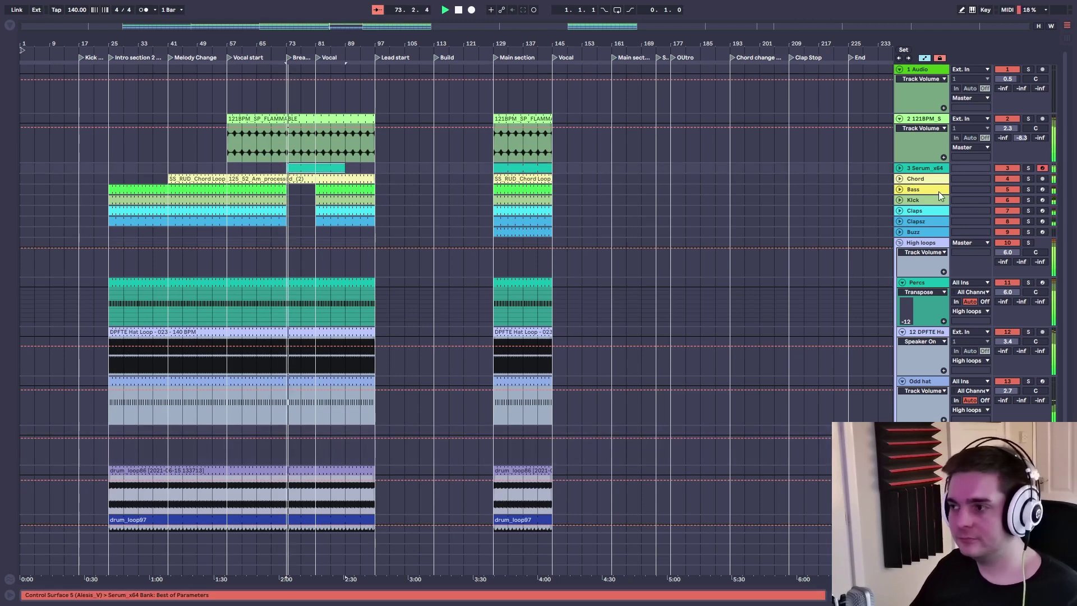
left_click(900, 167)
scroll(379, 322, "down", 3)
scroll(382, 332, "up", 3)
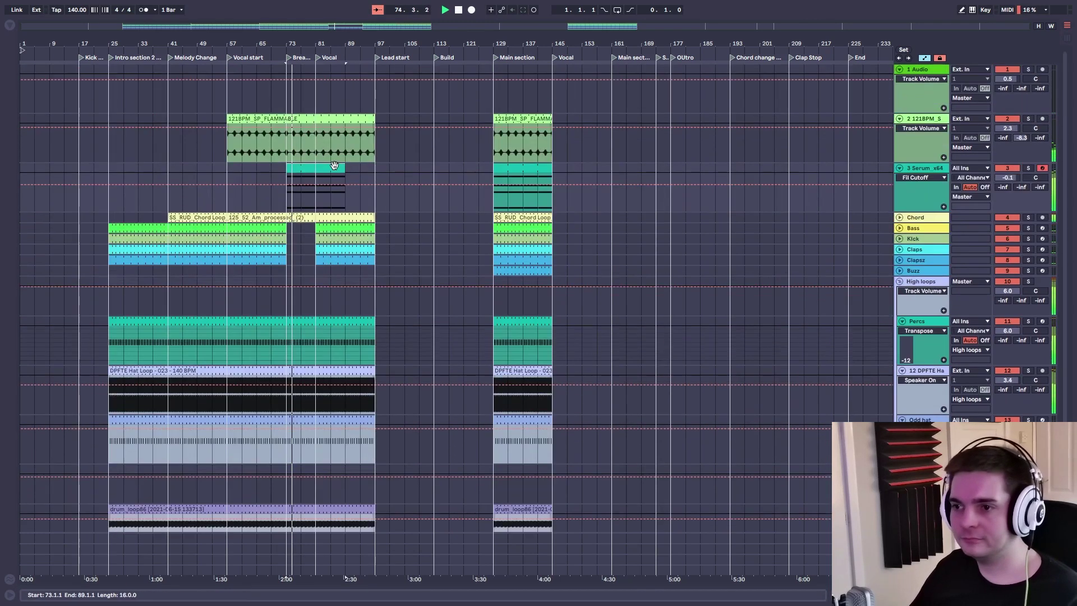
left_click_drag(344, 167, 375, 168)
Extend the start of the second Bass clip back from the Vocal locator to bar 77, within the Breakdown.
scroll(379, 195, "down", 3)
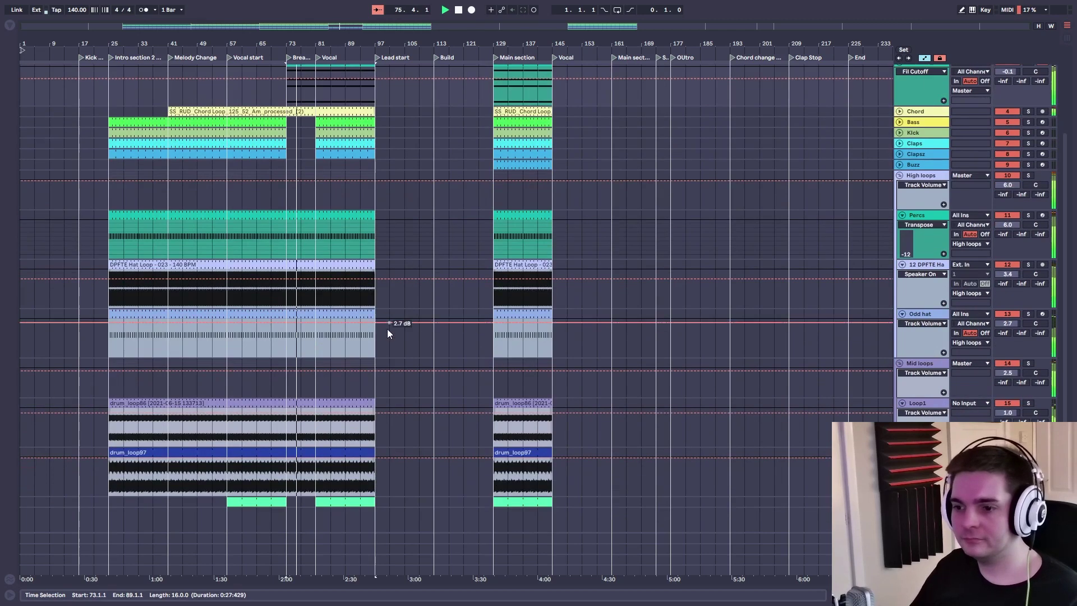
scroll(387, 330, "up", 3)
left_click_drag(318, 227, 302, 229)
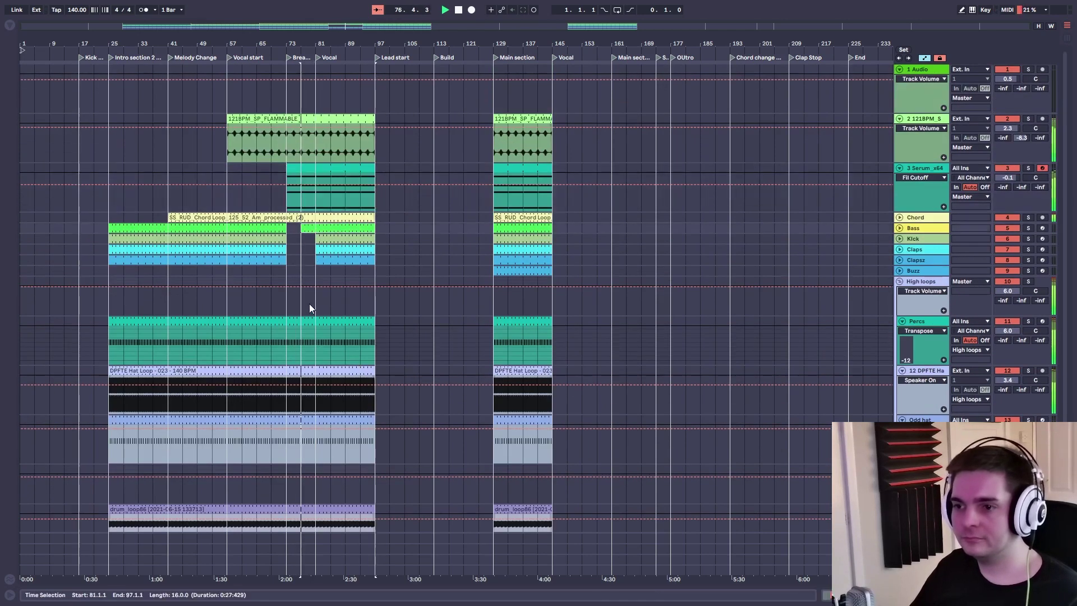
left_click(382, 227)
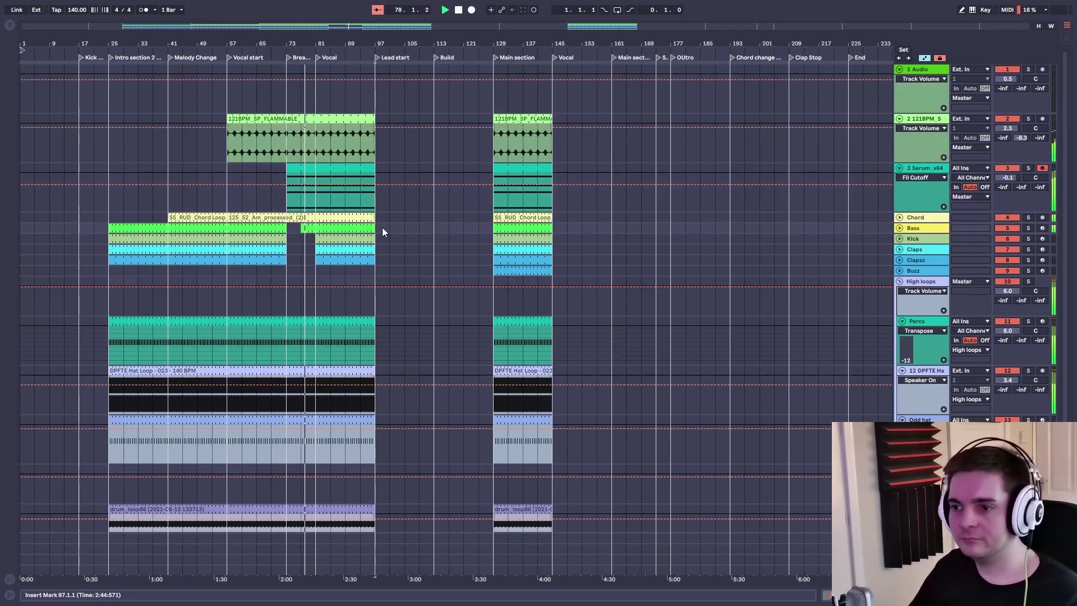
Look over the arranged sections across all tracks and check them against the Session View scenes.
scroll(400, 242, "down", 3)
scroll(390, 350, "up", 3)
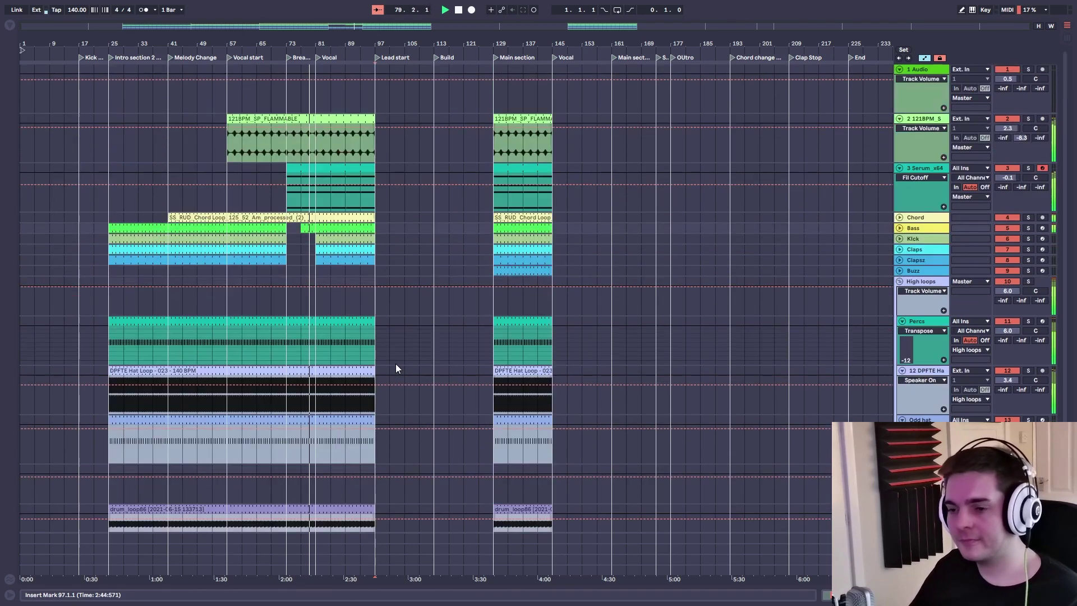
left_click(402, 251)
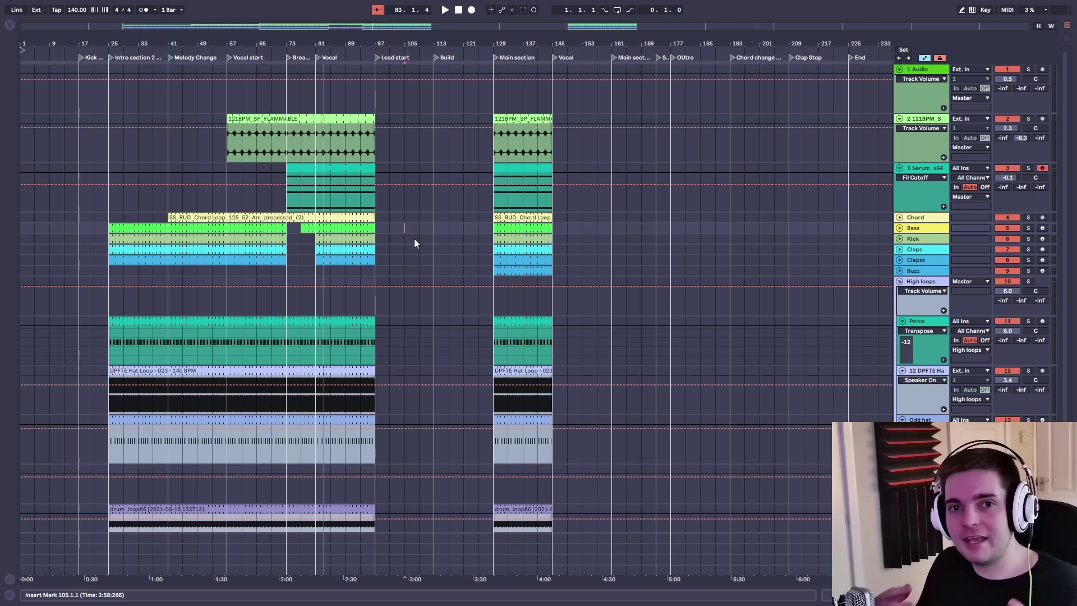
scroll(262, 364, "down", 3)
scroll(238, 144, "up", 3)
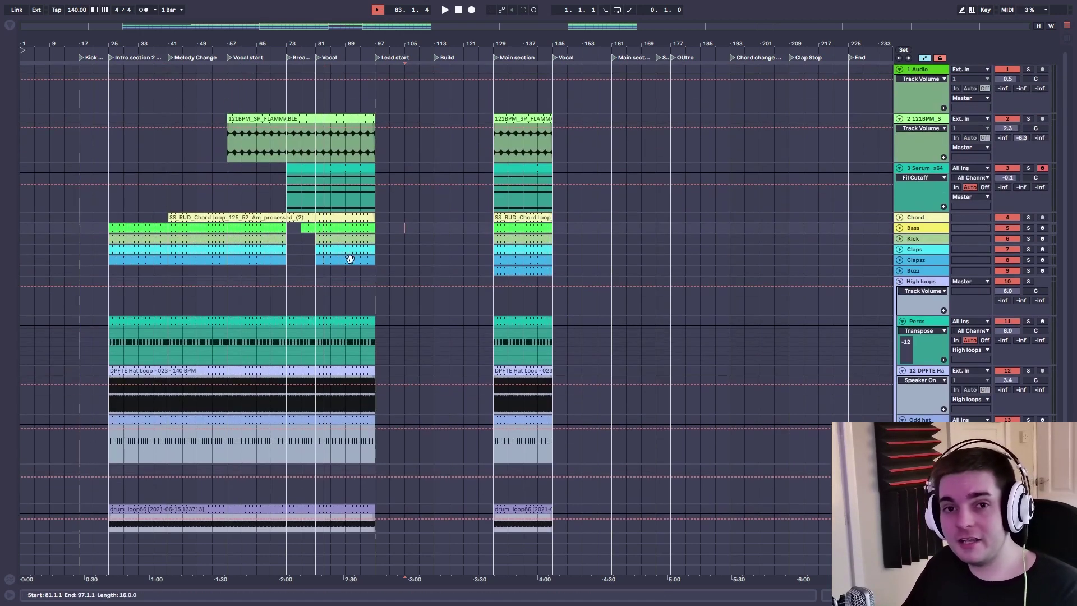
scroll(289, 281, "down", 3)
scroll(291, 354, "up", 3)
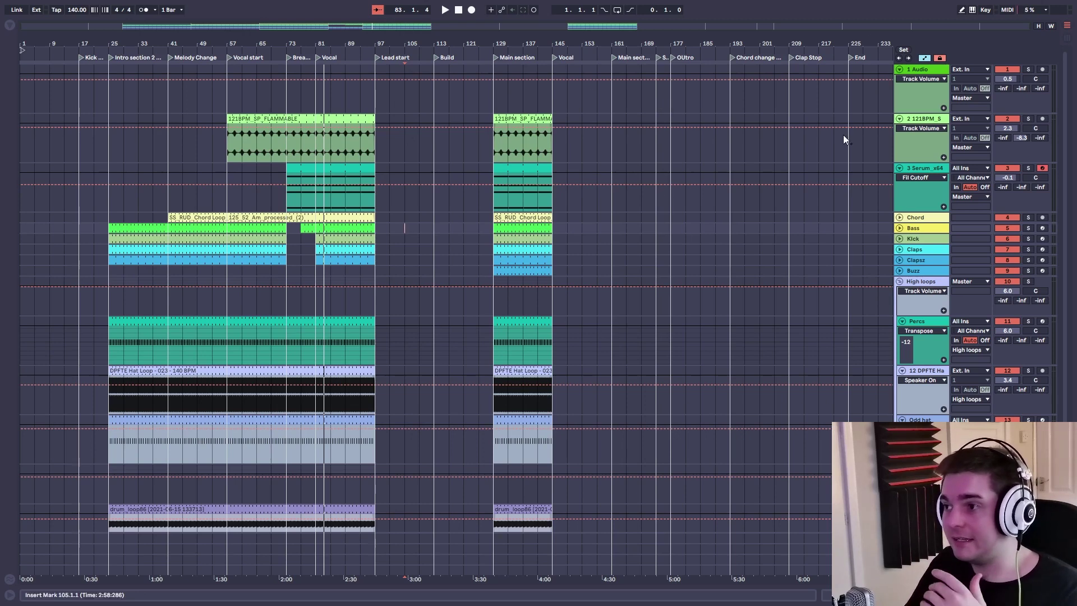
scroll(843, 136, "down", 3)
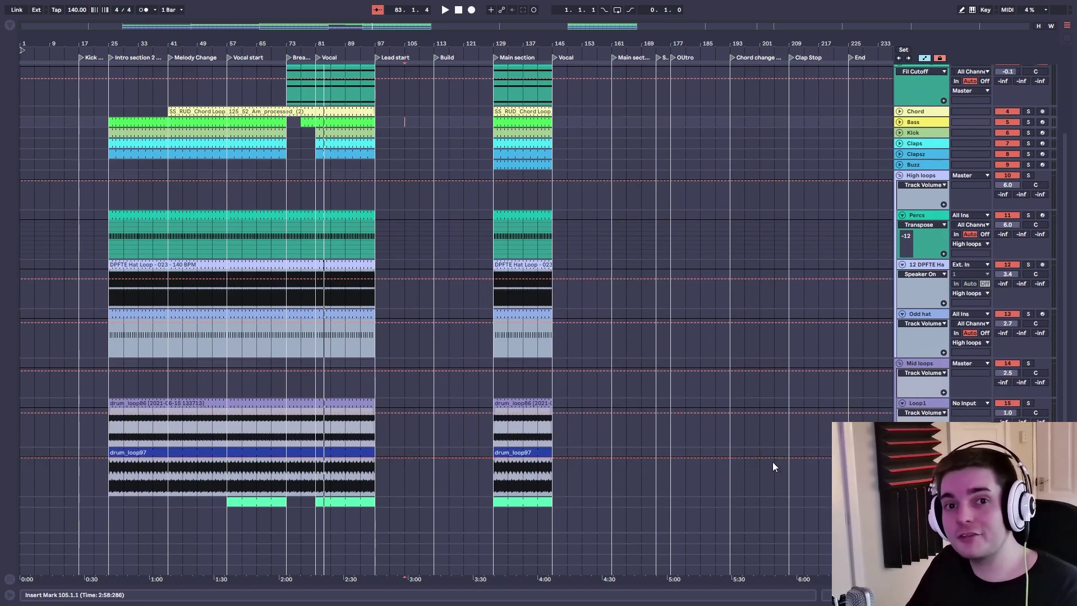
scroll(770, 504, "up", 3)
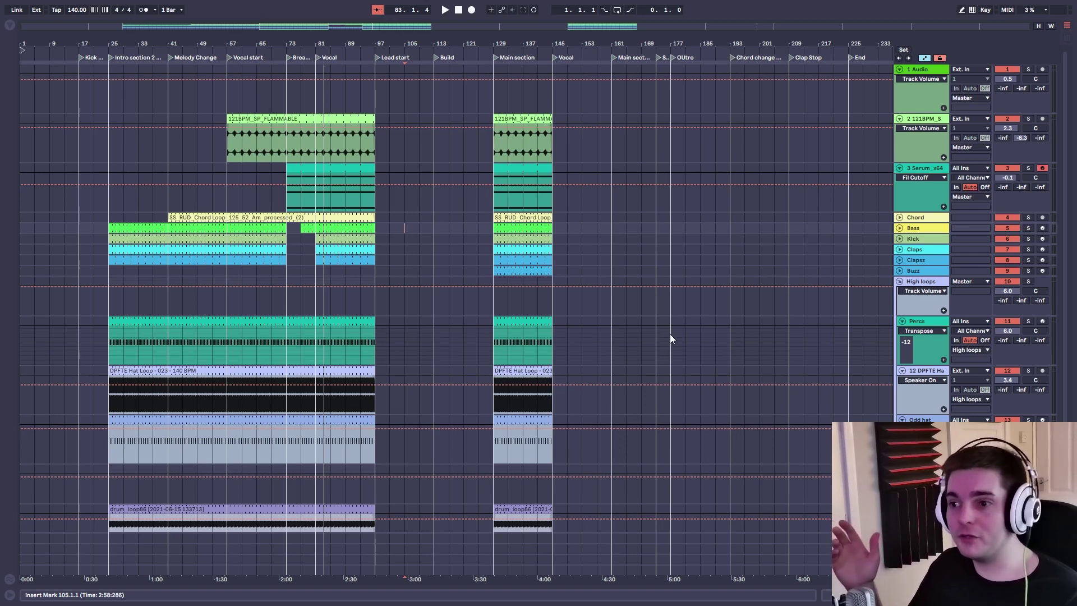
key("Tab")
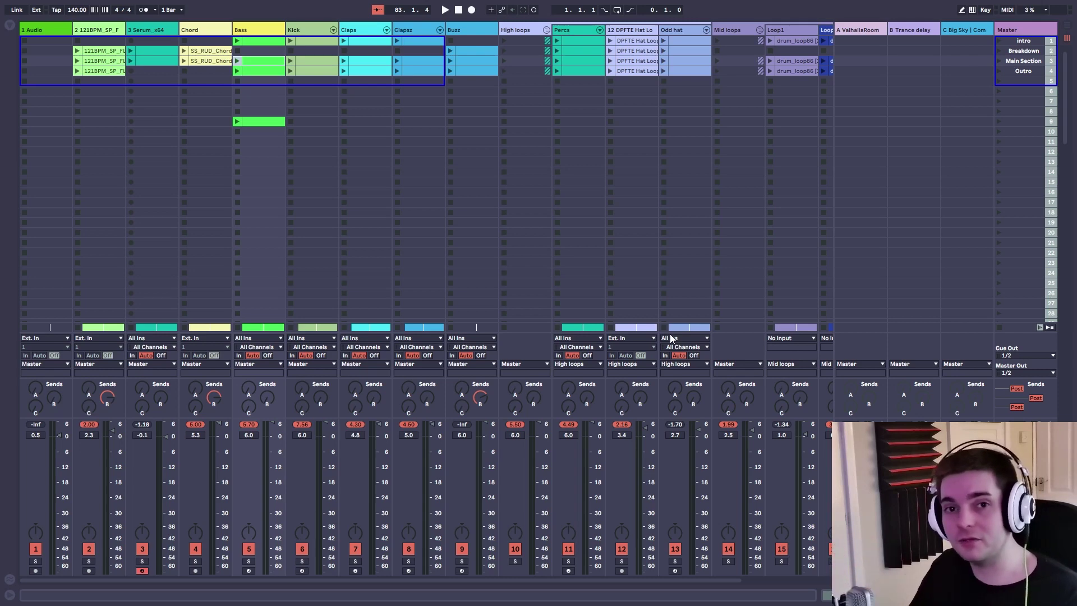
key("Tab")
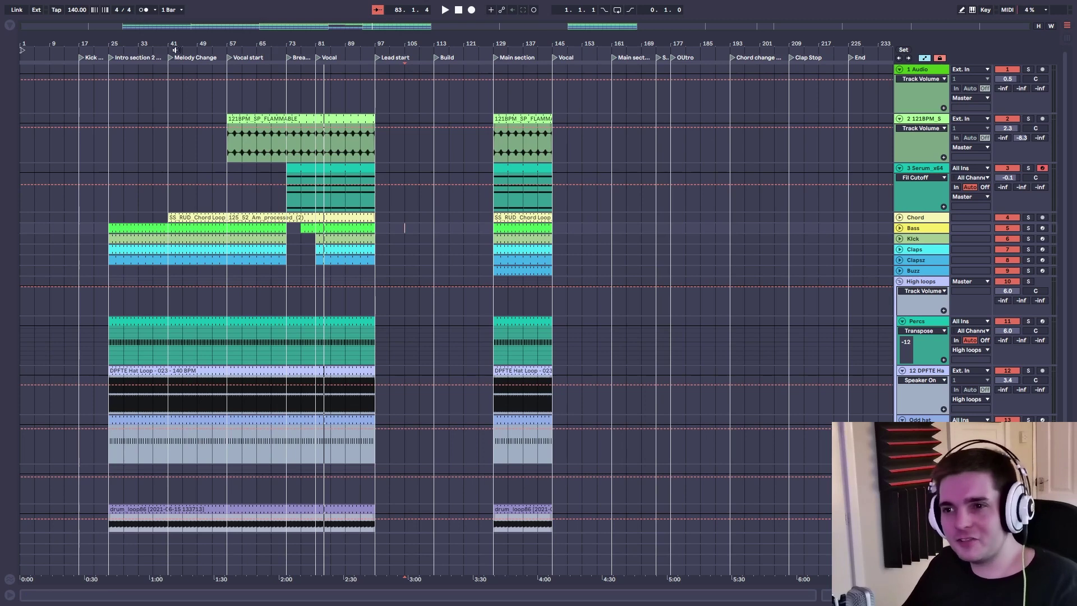
left_click_drag(213, 41, 181, 24)
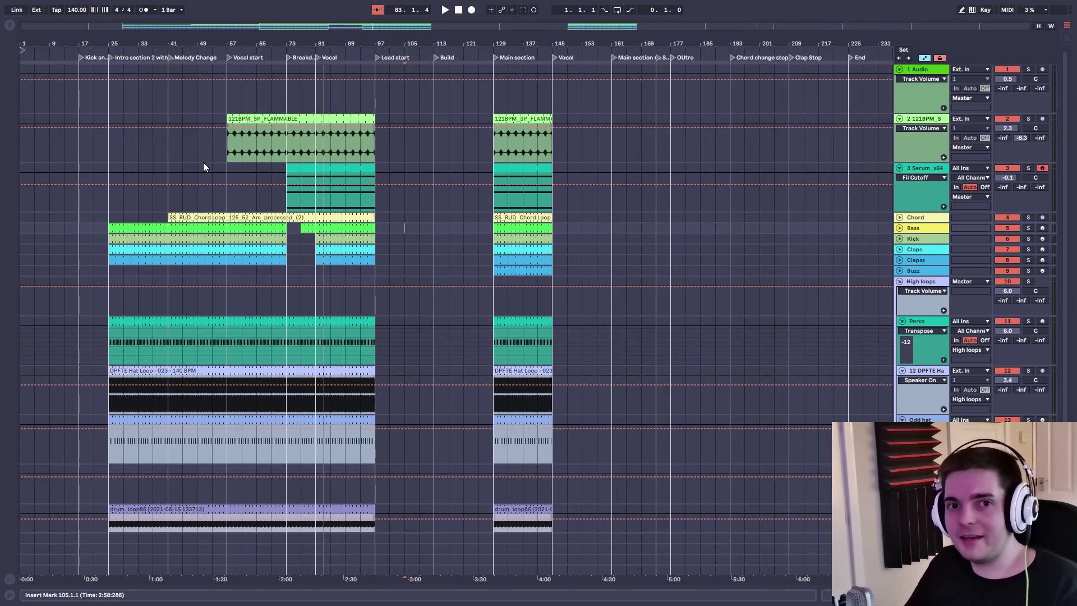